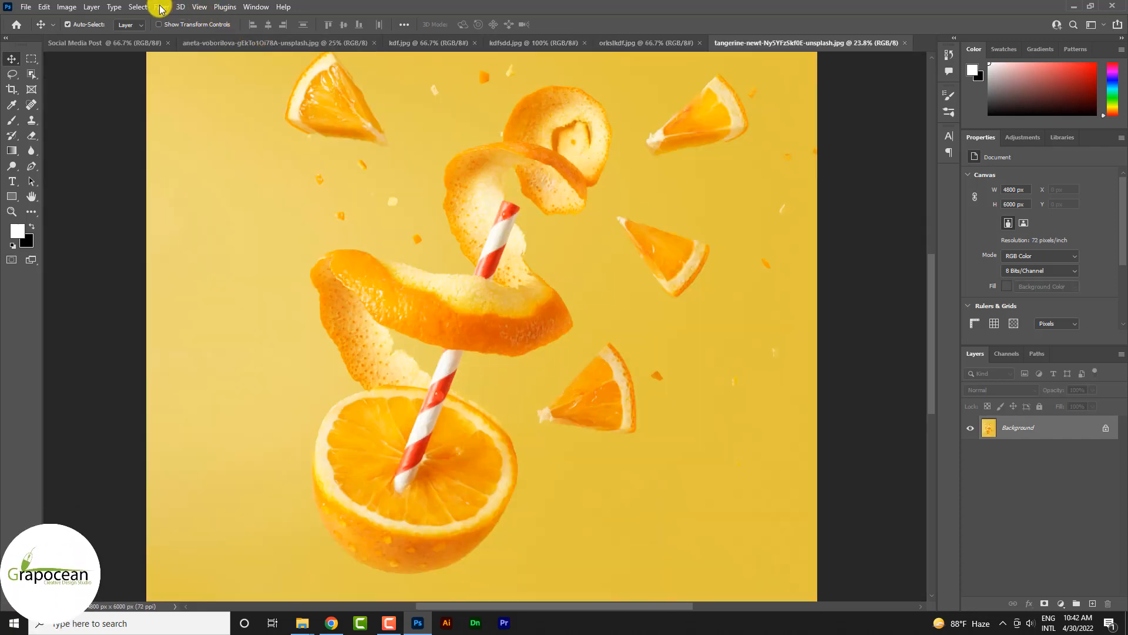
Step: Open Select and Mask for the tangerine photo and set the preview to On Black
click(31, 58)
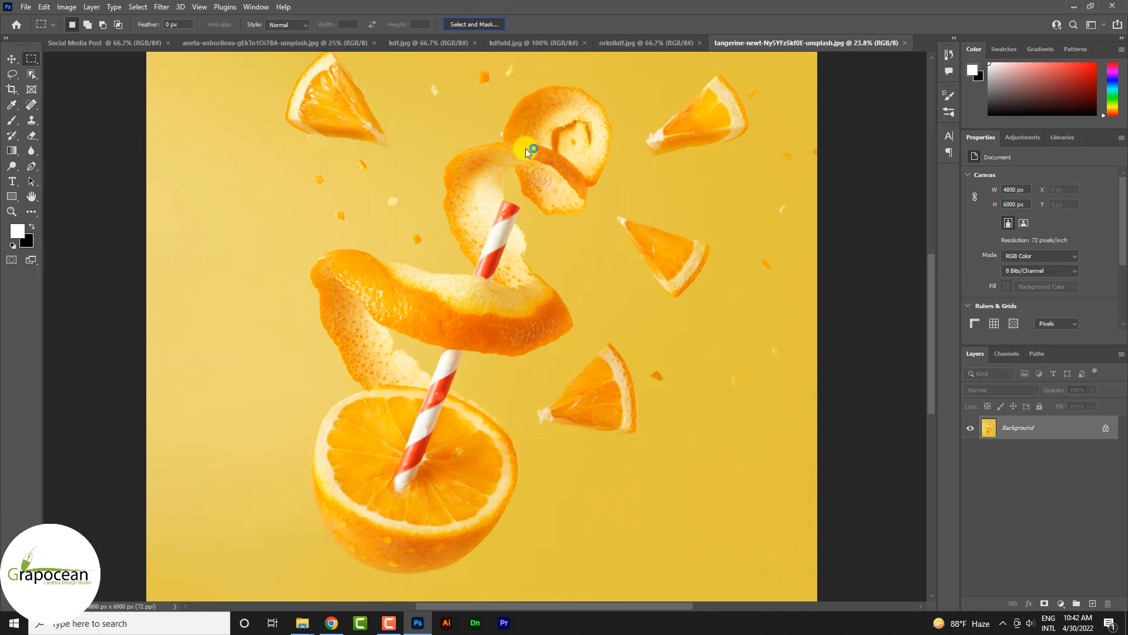
key(ctrl+alt+r)
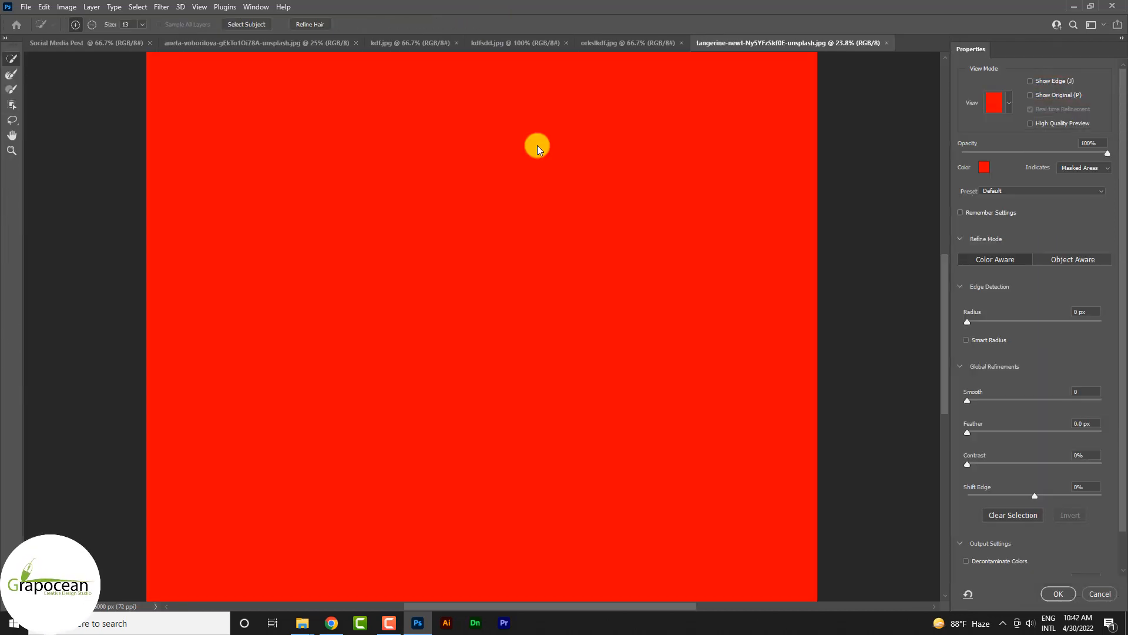
click(1008, 104)
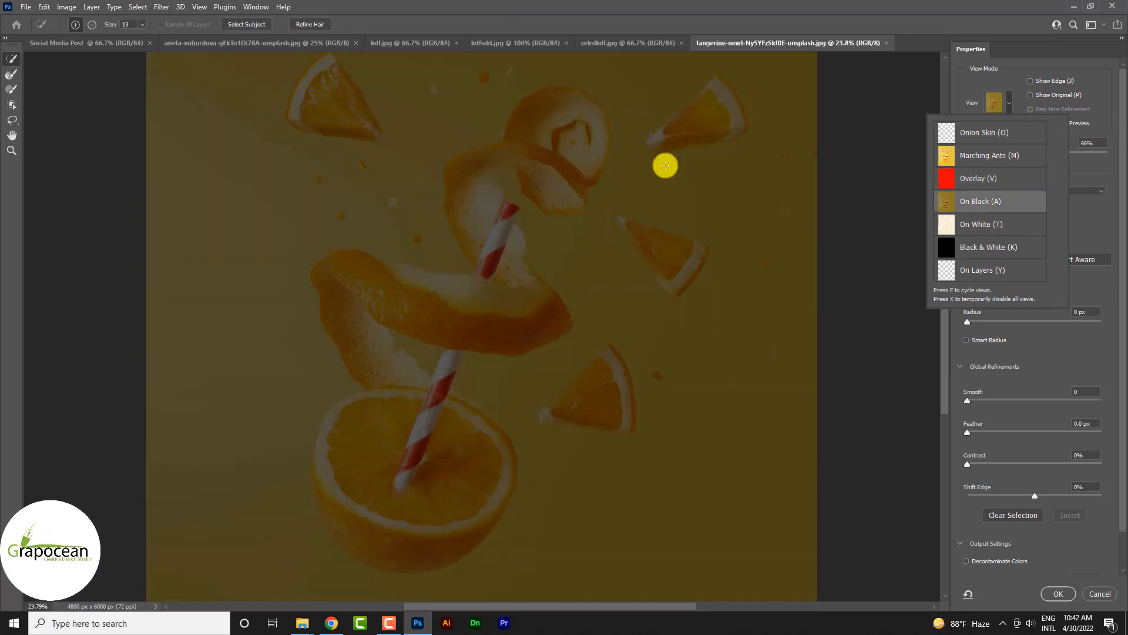
Step: Enlarge the Quick Selection brush to 100 and select the curled peel above the straw
mouse_move(585, 143)
mouse_down()
mouse_move(579, 126)
mouse_move(551, 114)
mouse_move(560, 118)
mouse_up()
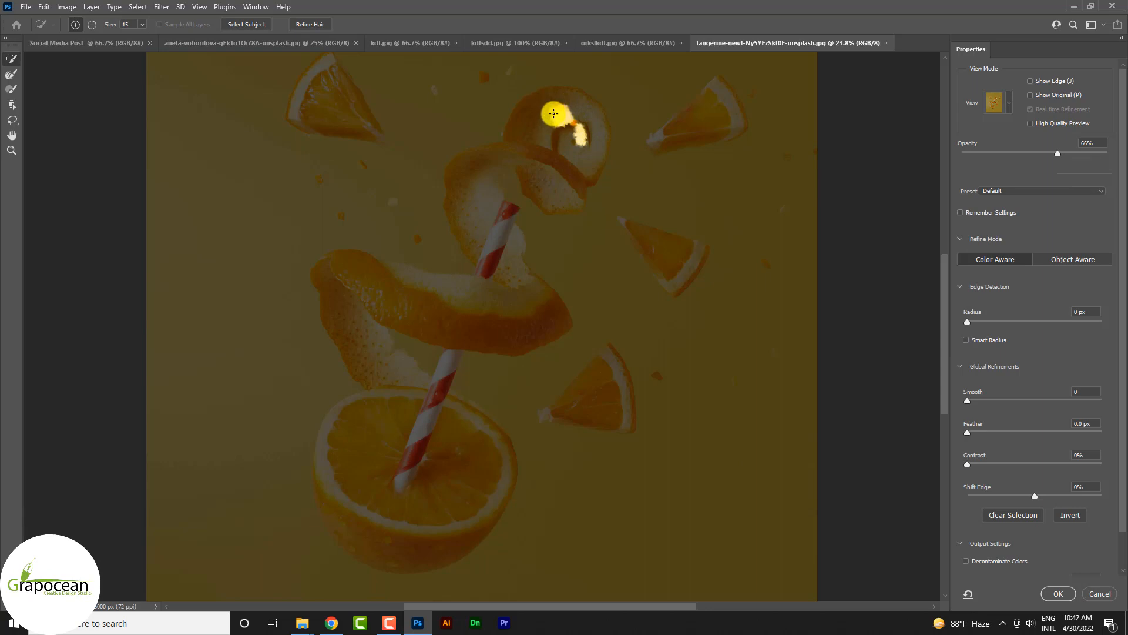
key(bracketright)
key(bracketright)
key(bracketright)
key(bracketright)
key(bracketright)
key(bracketright)
key(bracketright)
key(bracketright)
key(bracketright)
key(bracketright)
key(bracketright)
key(bracketright)
mouse_move(556, 113)
mouse_down()
mouse_move(582, 145)
mouse_move(582, 112)
mouse_move(585, 167)
mouse_move(591, 124)
mouse_move(571, 172)
mouse_move(594, 140)
mouse_move(558, 171)
mouse_move(492, 157)
mouse_move(469, 172)
mouse_move(477, 208)
mouse_up()
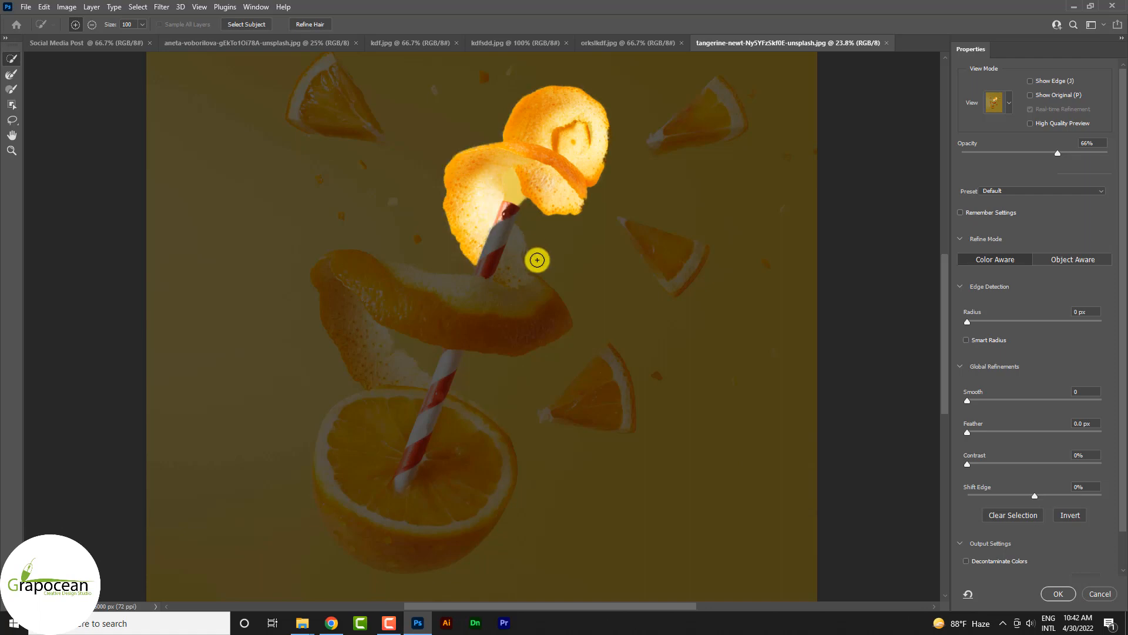
Step: Subtract the background gaps inside the peel and add the straw, lower peel and halved orange to the selection
key(alt)
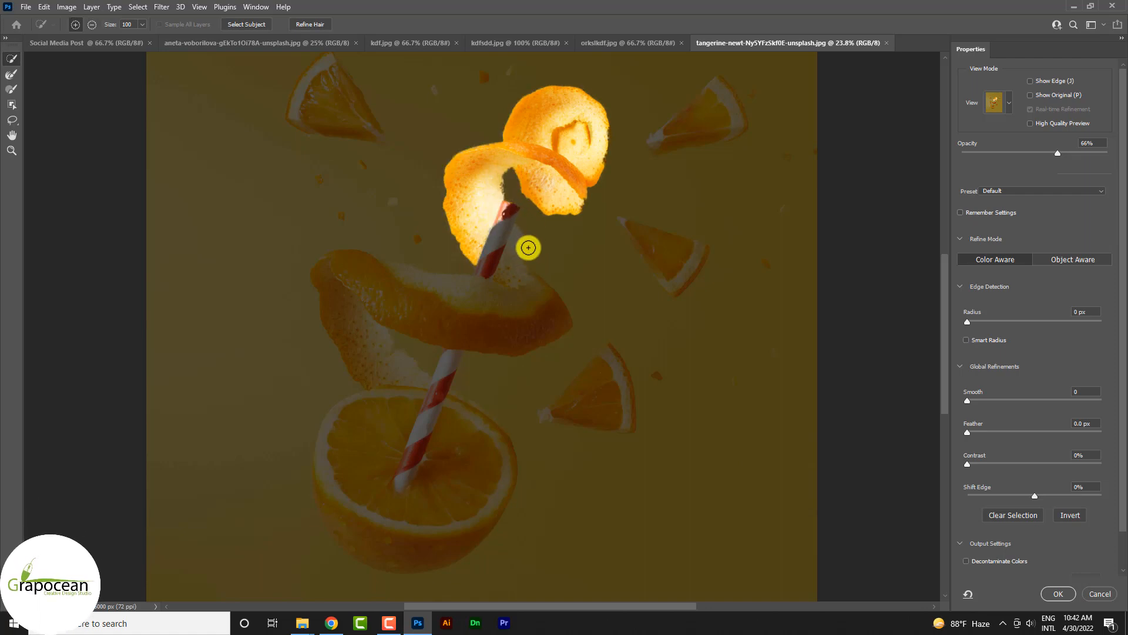
mouse_move(509, 262)
mouse_down()
mouse_move(533, 324)
mouse_move(471, 315)
mouse_up()
mouse_move(388, 289)
mouse_down()
mouse_move(355, 272)
mouse_move(345, 312)
mouse_move(403, 416)
mouse_move(369, 485)
mouse_move(337, 461)
mouse_move(404, 449)
mouse_up()
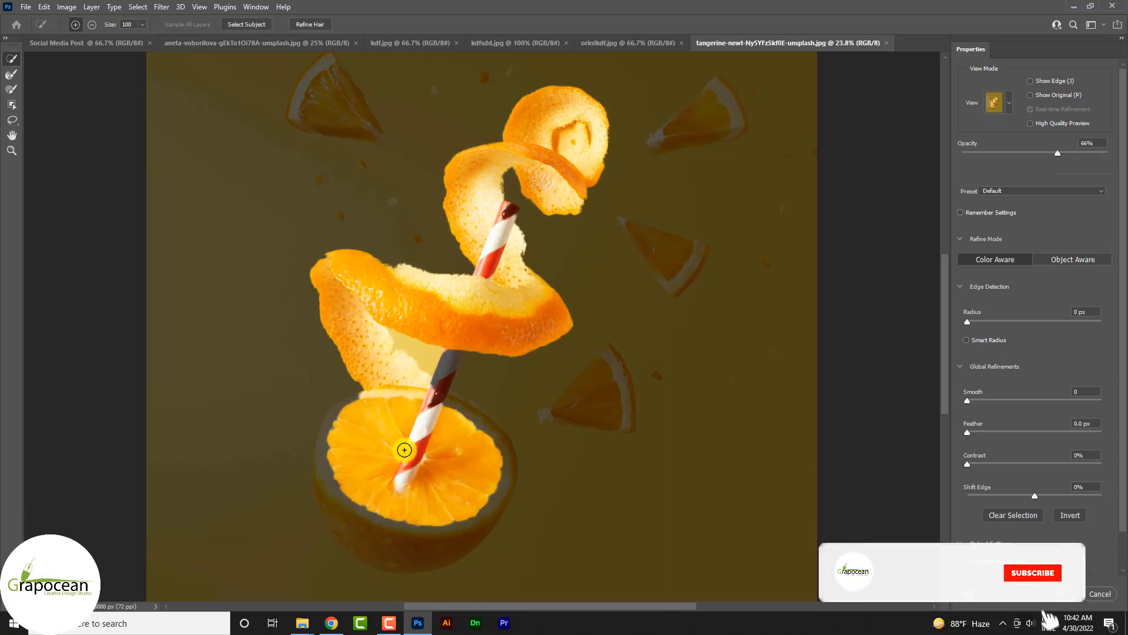
drag(431, 360, 446, 368)
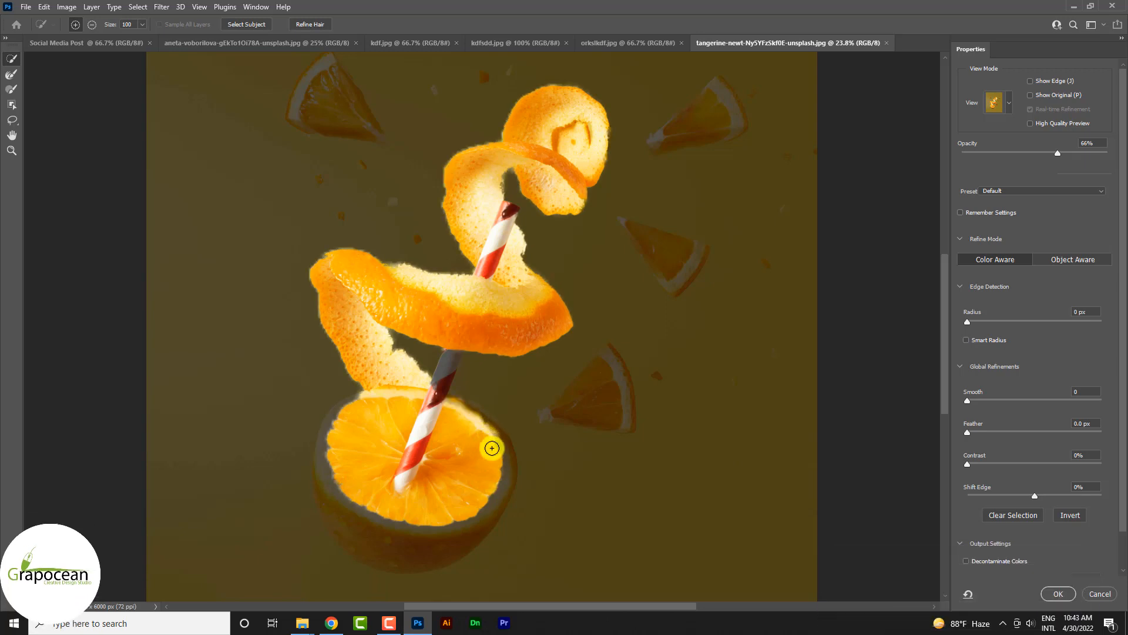
mouse_move(372, 519)
mouse_down()
mouse_move(415, 547)
mouse_move(335, 493)
mouse_move(330, 455)
mouse_move(344, 477)
mouse_move(332, 516)
mouse_up()
mouse_move(497, 443)
mouse_down()
mouse_move(481, 421)
mouse_move(524, 478)
mouse_up()
scroll(494, 328, down, 2)
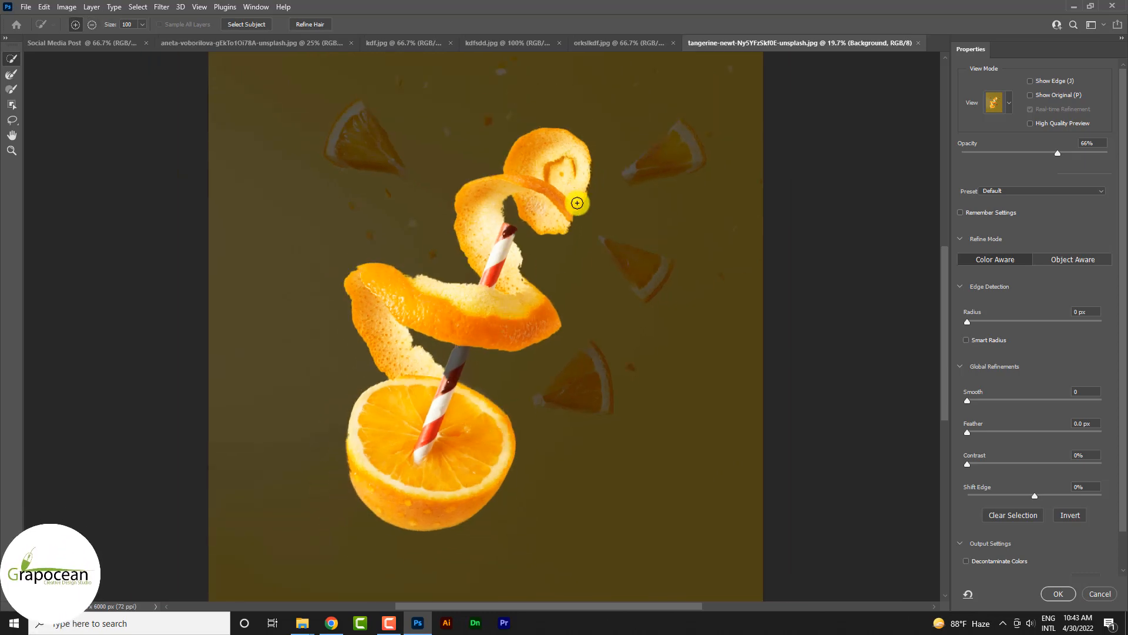
Step: Refine the upper peel's edge and add the four loose orange wedges to the selection with a size 50 brush
scroll(576, 200, up, 4)
mouse_move(638, 206)
mouse_down()
mouse_move(646, 117)
mouse_move(646, 168)
mouse_up()
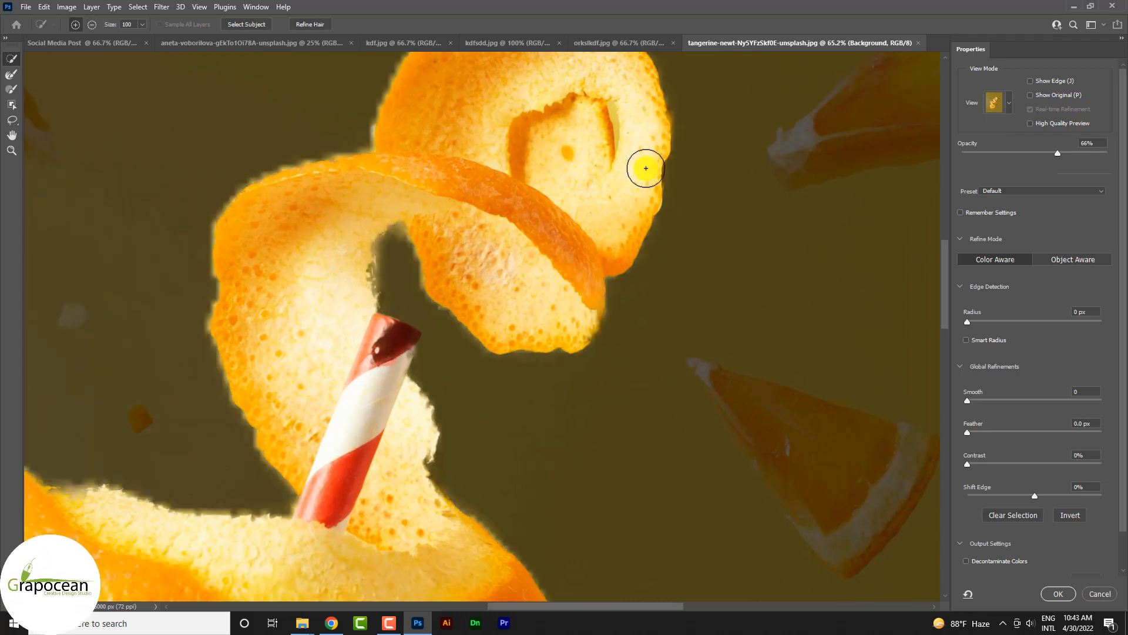
scroll(652, 282, down, 3)
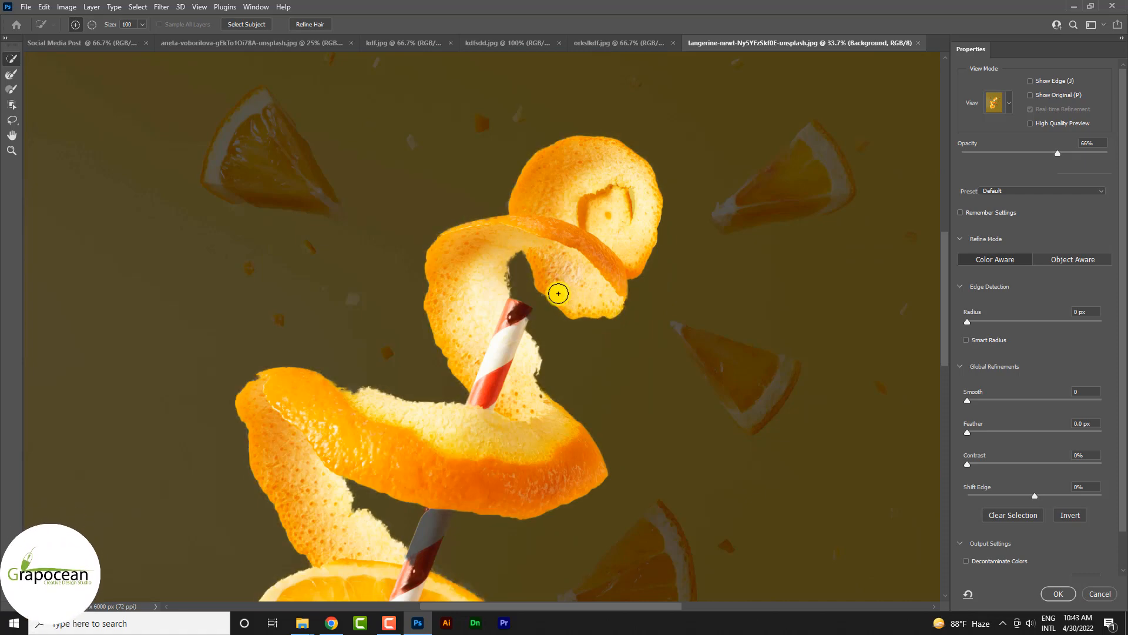
scroll(574, 341, down, 4)
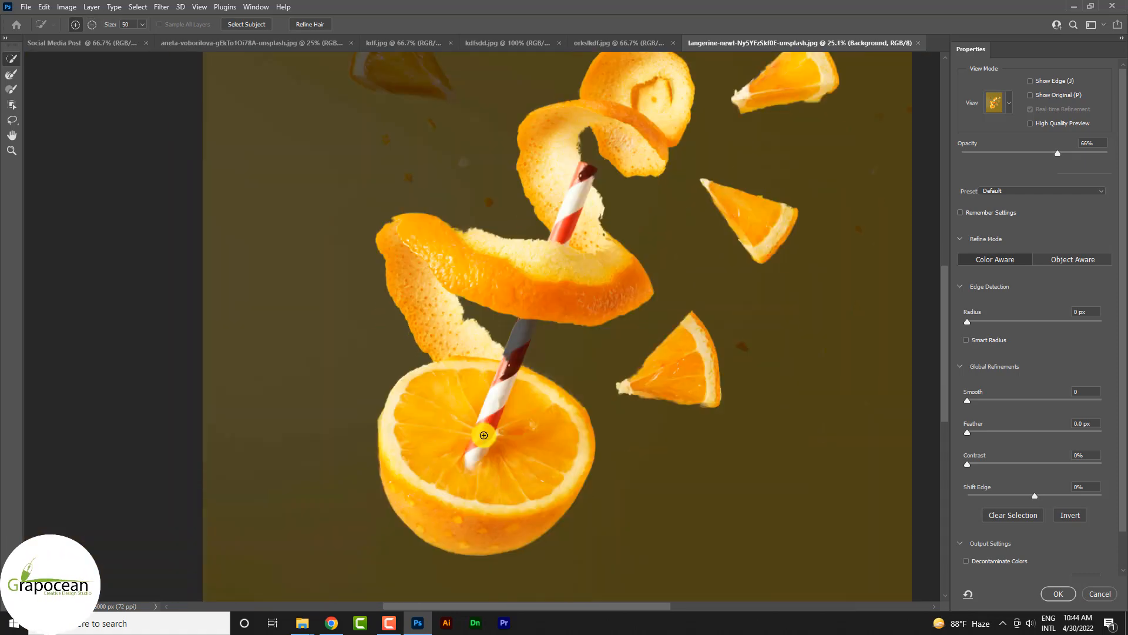
scroll(487, 446, down, 5)
scroll(428, 336, up, 5)
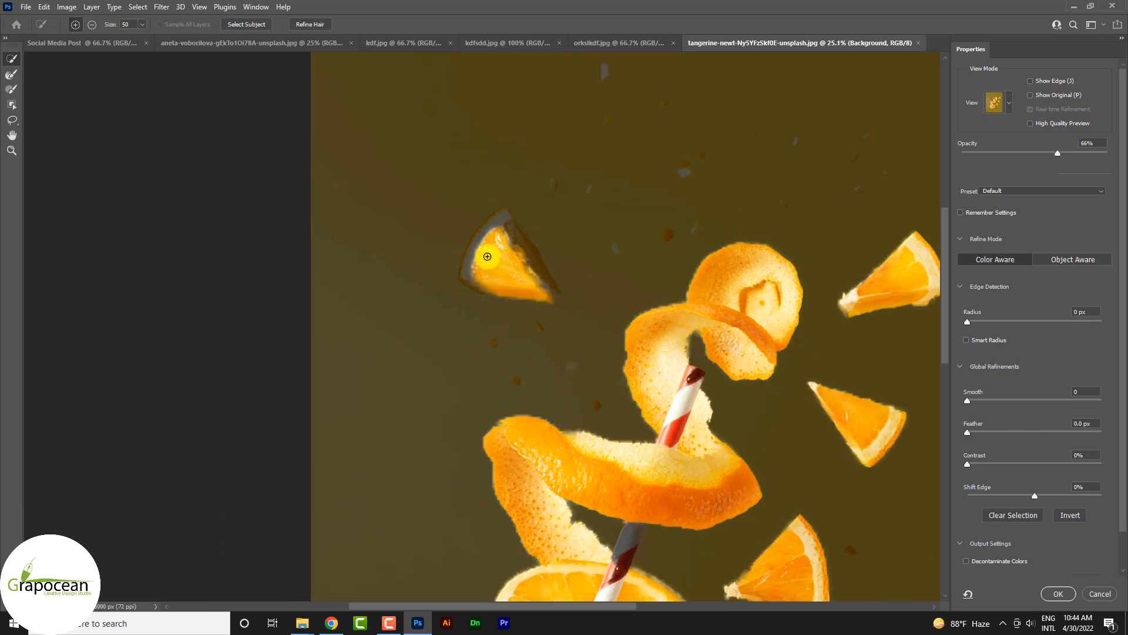
mouse_move(502, 219)
mouse_down()
mouse_move(556, 302)
mouse_move(600, 327)
mouse_move(512, 282)
mouse_move(472, 286)
mouse_move(489, 224)
mouse_move(514, 250)
mouse_move(475, 283)
mouse_move(470, 254)
mouse_move(462, 279)
mouse_move(477, 244)
mouse_up()
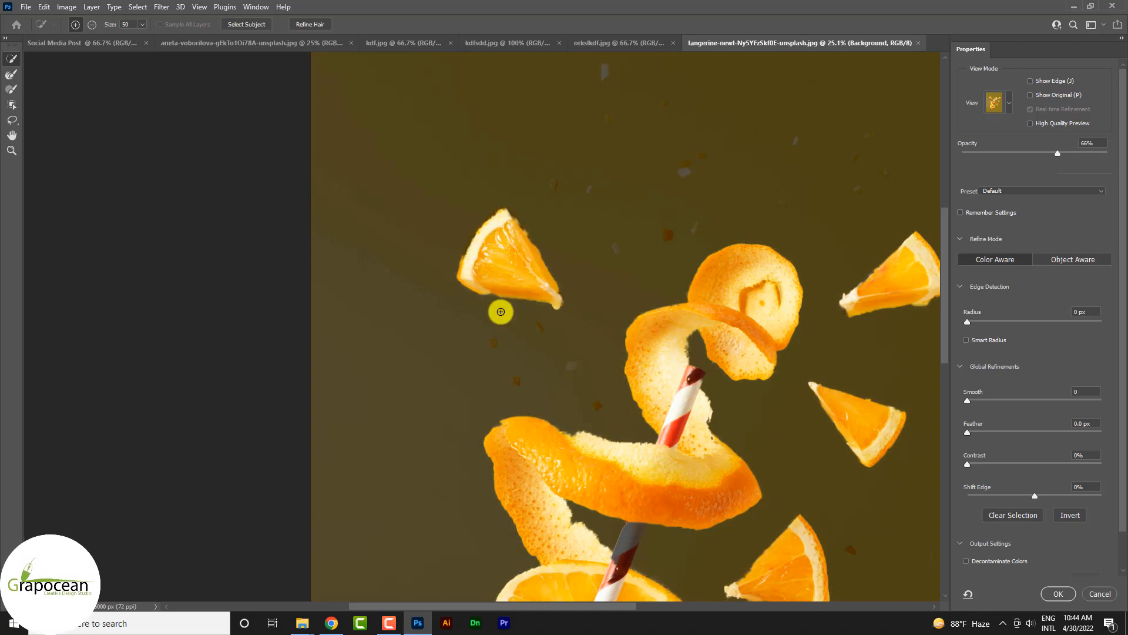
Step: Check the edges of the selected wedges and change the selection preview to Overlay
scroll(557, 305, down, 5)
scroll(640, 384, up, 3)
scroll(589, 385, up, 5)
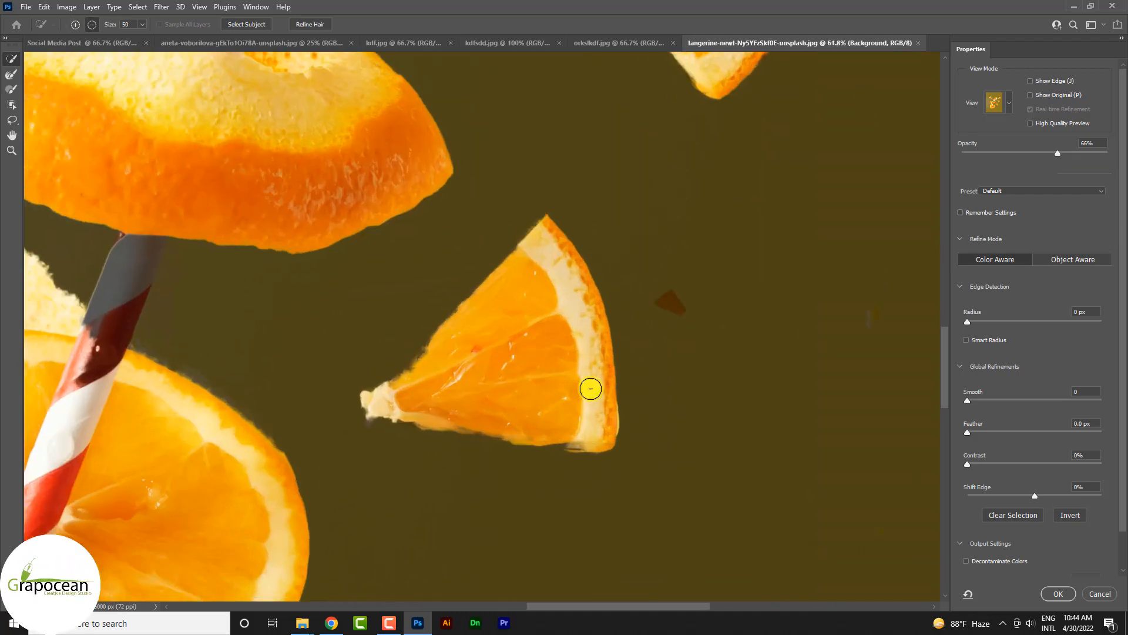
scroll(602, 390, down, 3)
scroll(604, 389, down, 2)
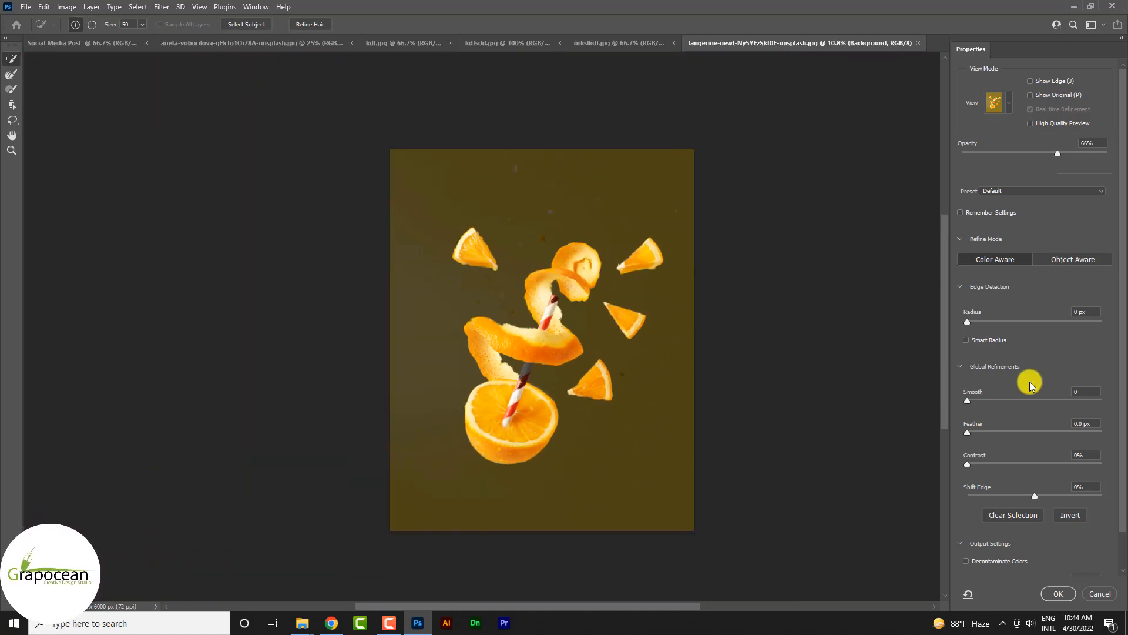
scroll(1030, 380, down, 1)
click(1009, 67)
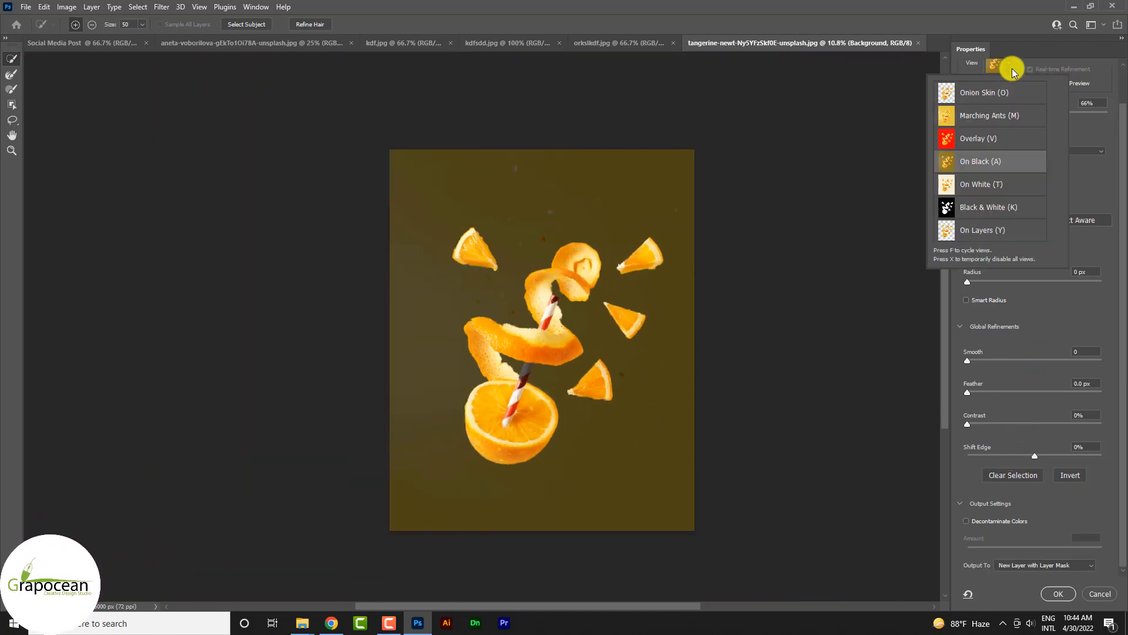
click(1006, 137)
scroll(541, 414, up, 5)
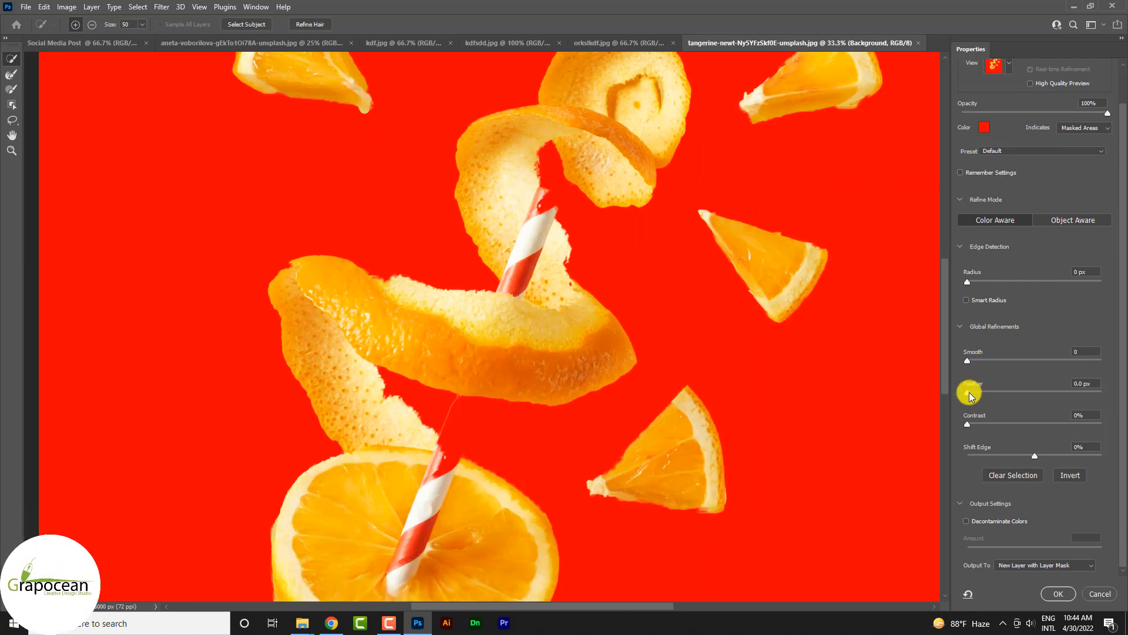
Step: Set Contrast to 39% and Shift Edge to -22%, and add the missing straw sections without the background gap above them
drag(1006, 426, 1020, 453)
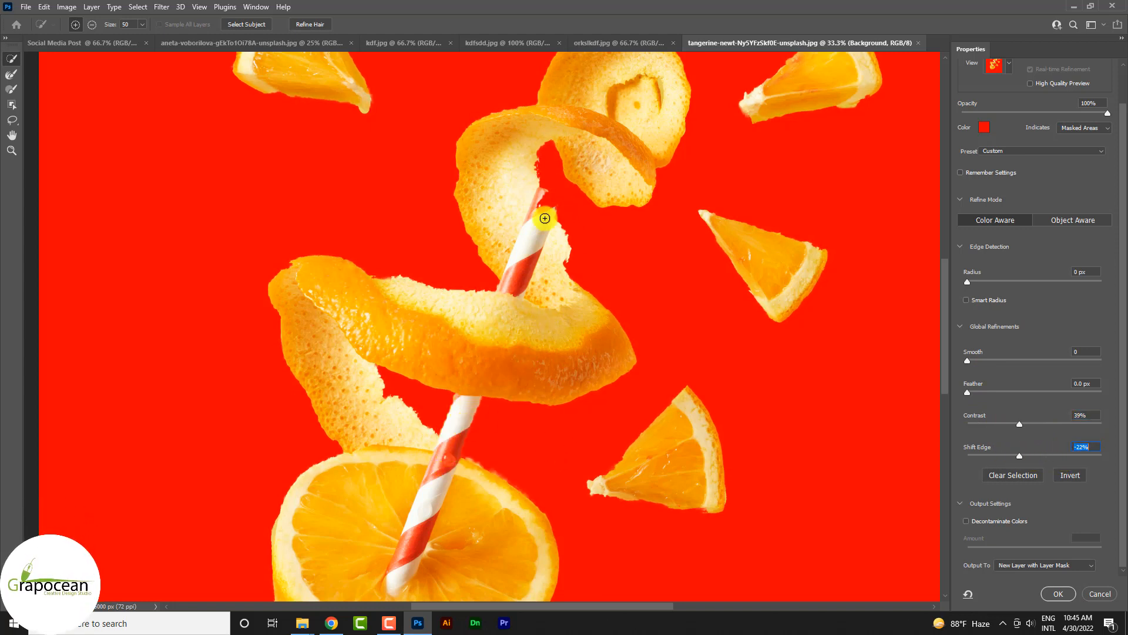
mouse_move(563, 147)
mouse_down()
mouse_move(544, 197)
mouse_move(568, 164)
mouse_up()
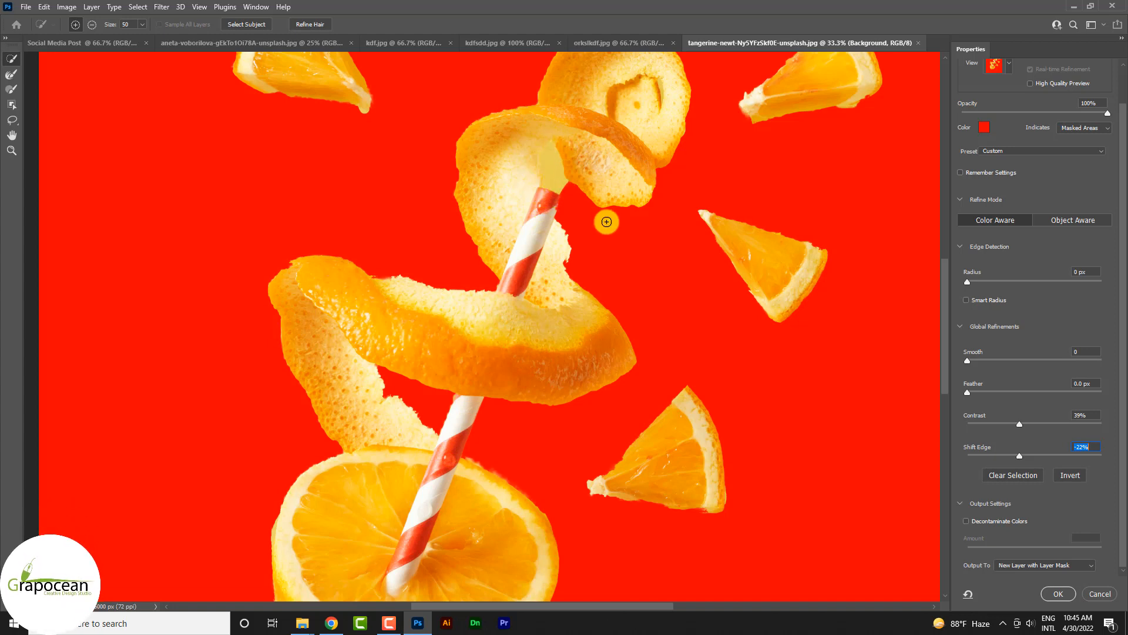
key(ctrl+z)
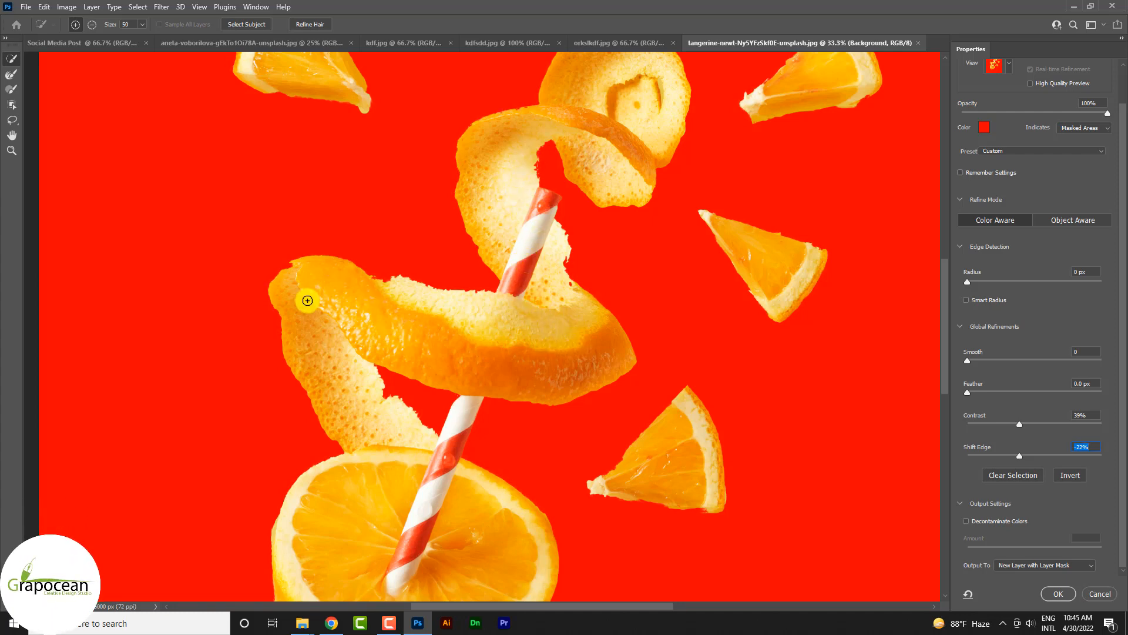
Step: Touch up the lower peel's edge, then output the selection as a new masked layer with Contrast 52% and Shift Edge +8%
drag(288, 275, 294, 267)
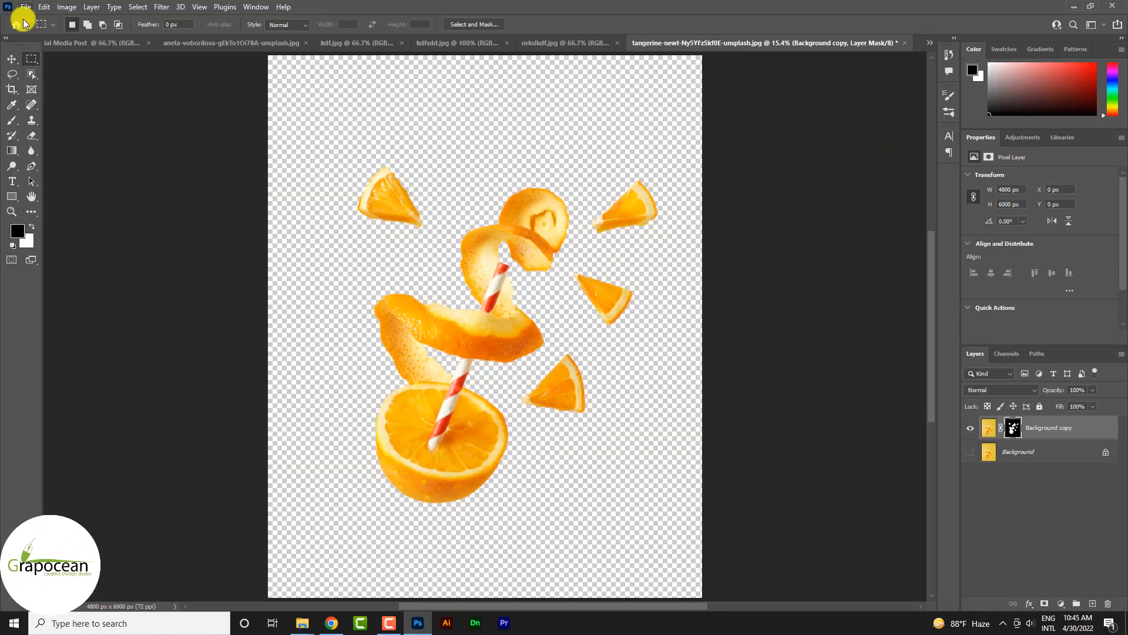
click(12, 59)
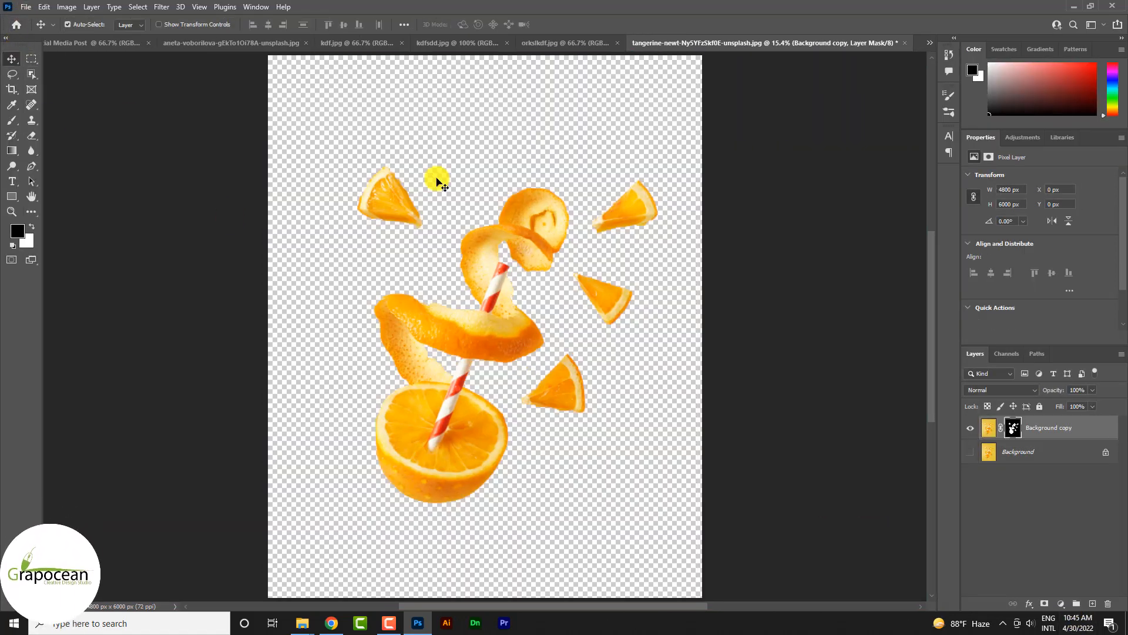
Step: Copy the masked orange cutout into the Social Media Post document
scroll(501, 305, down, 5)
drag(502, 333, 178, 23)
drag(111, 45, 558, 417)
key(ctrl+minus)
key(ctrl+minus)
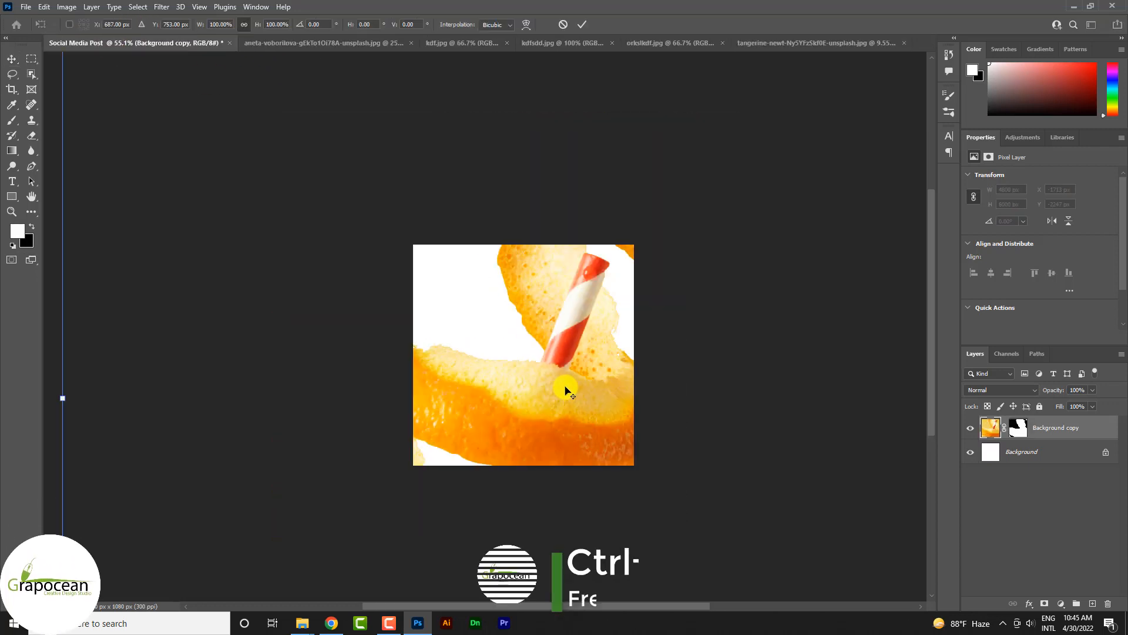
Step: Scale the orange cutout layer down to about 730 × 912 px and place it in the lower middle of the canvas
key(ctrl+t)
drag(766, 129, 620, 379)
scroll(552, 385, up, 3)
drag(570, 423, 545, 407)
click(580, 25)
scroll(579, 398, up, 3)
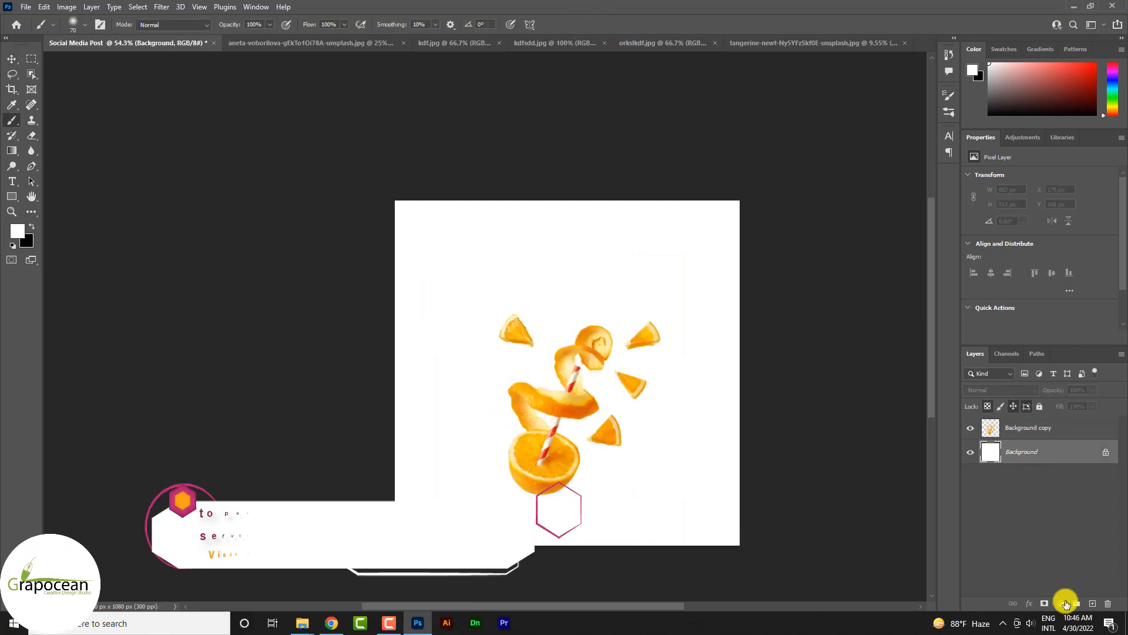
Step: Add a gradient fill layer between the white background and the cutout using the Foreground to Background preset
click(1066, 604)
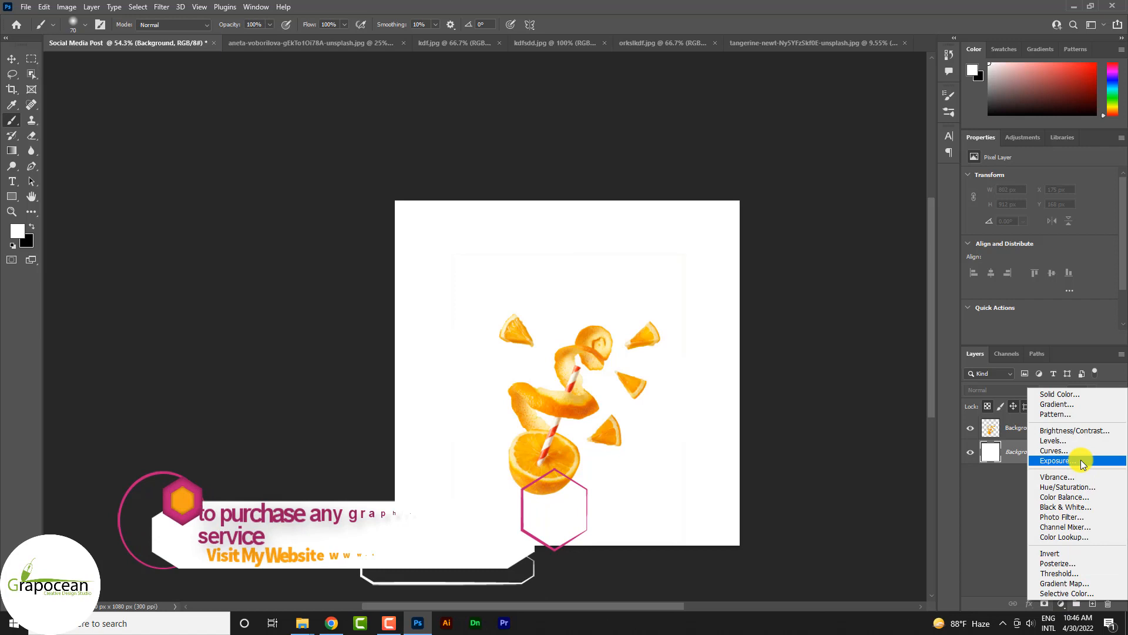
click(1077, 406)
click(817, 191)
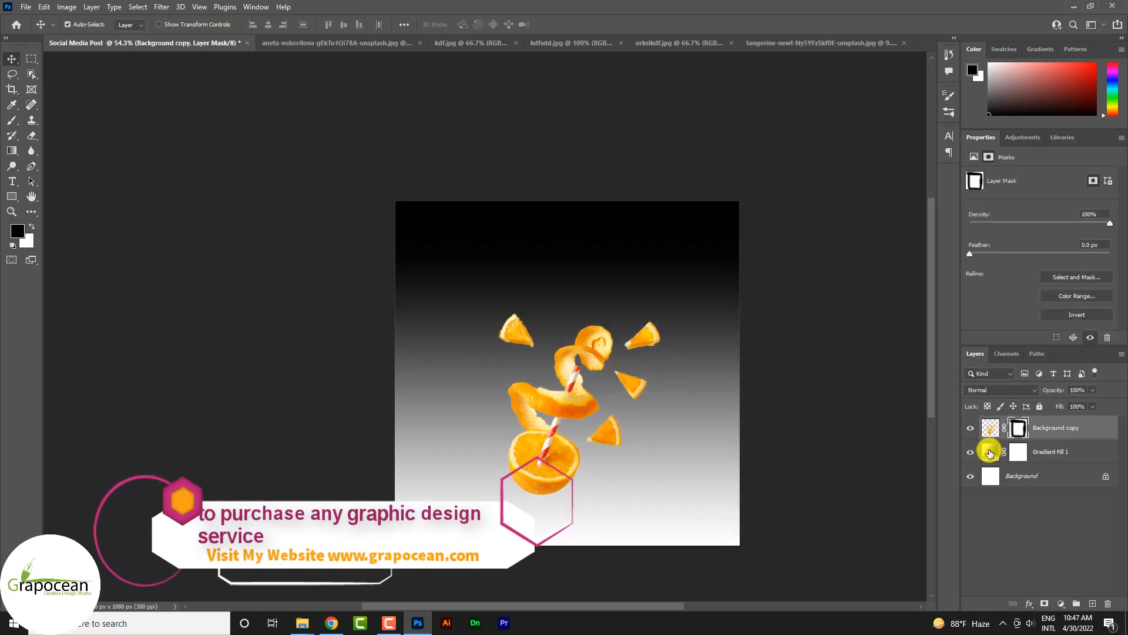
Step: Edit the fill layer's gradient and change its black end stop to orange f4a900
double_click(990, 452)
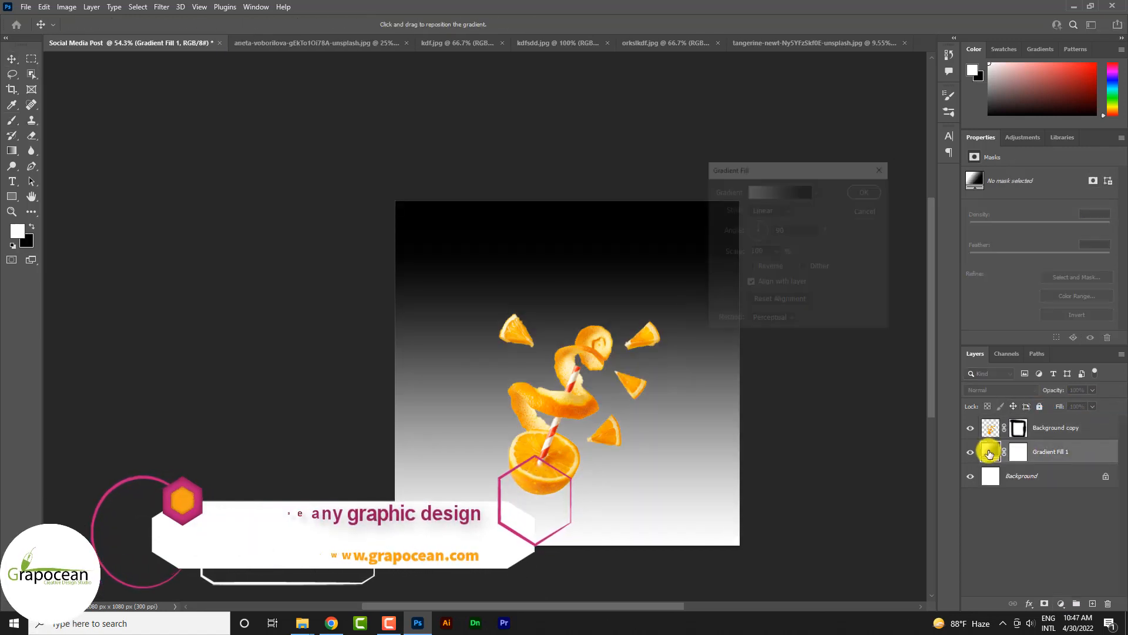
click(782, 192)
click(413, 316)
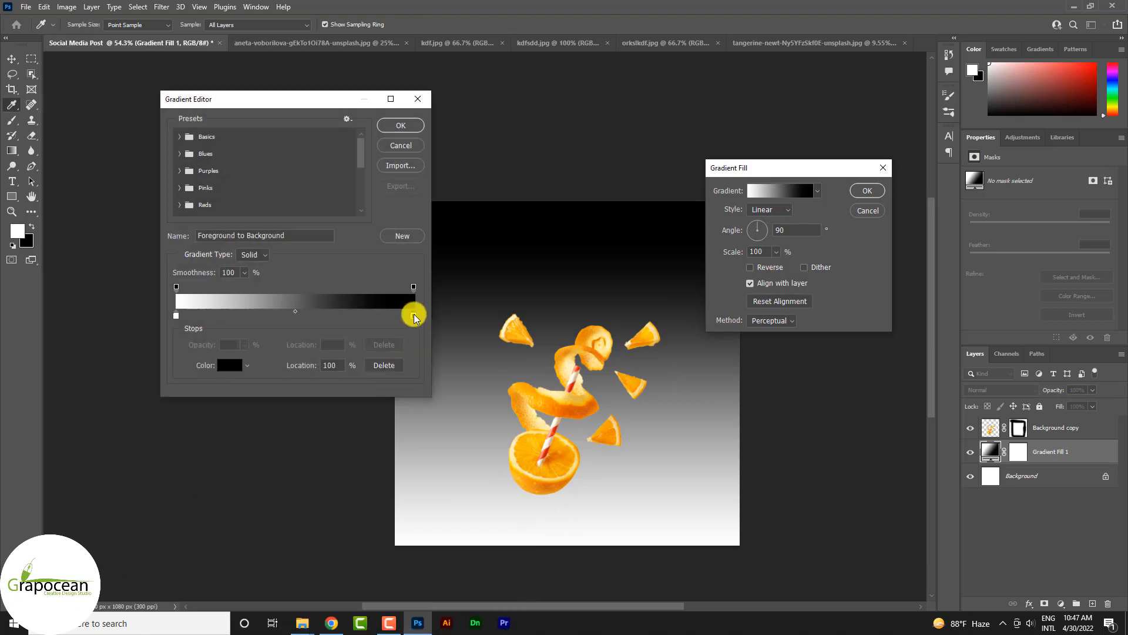
double_click(413, 316)
click(513, 320)
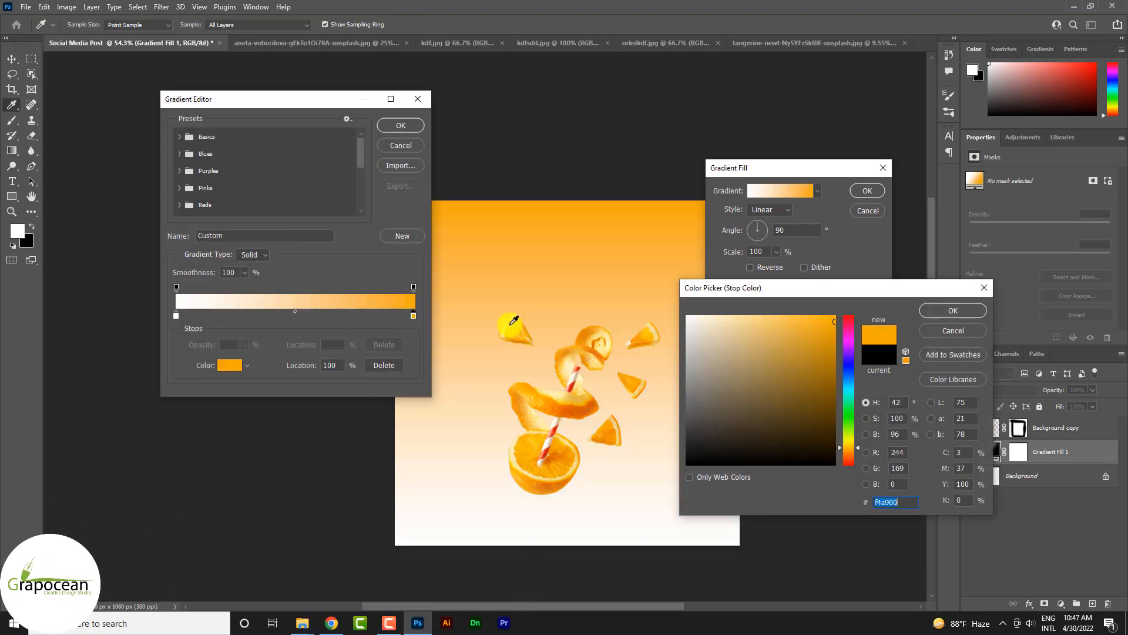
click(954, 311)
double_click(176, 316)
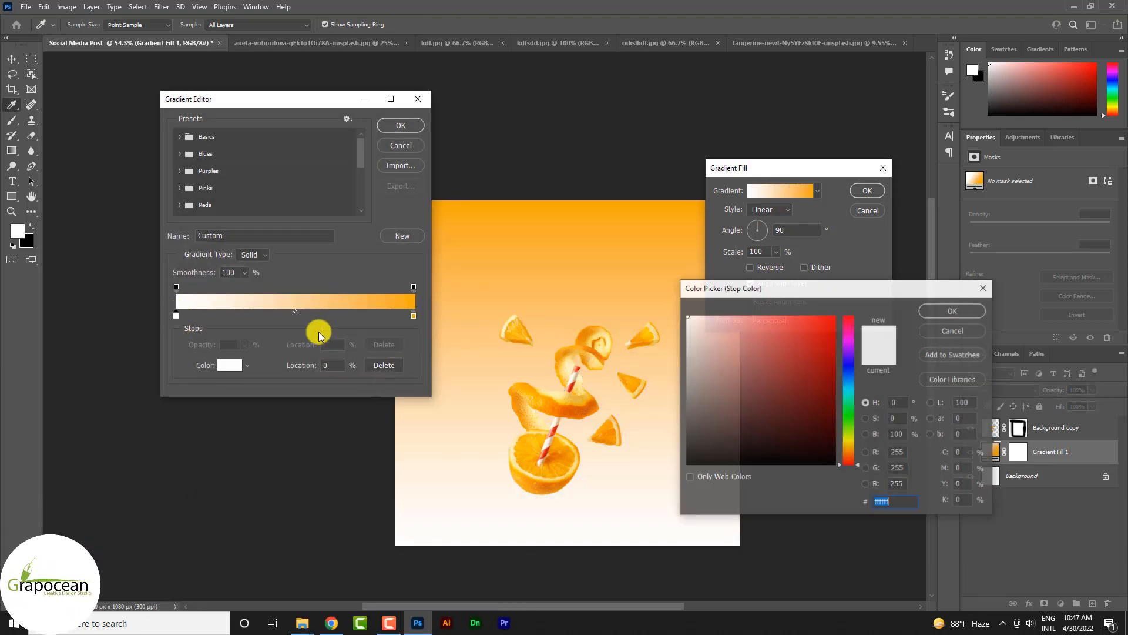
click(954, 310)
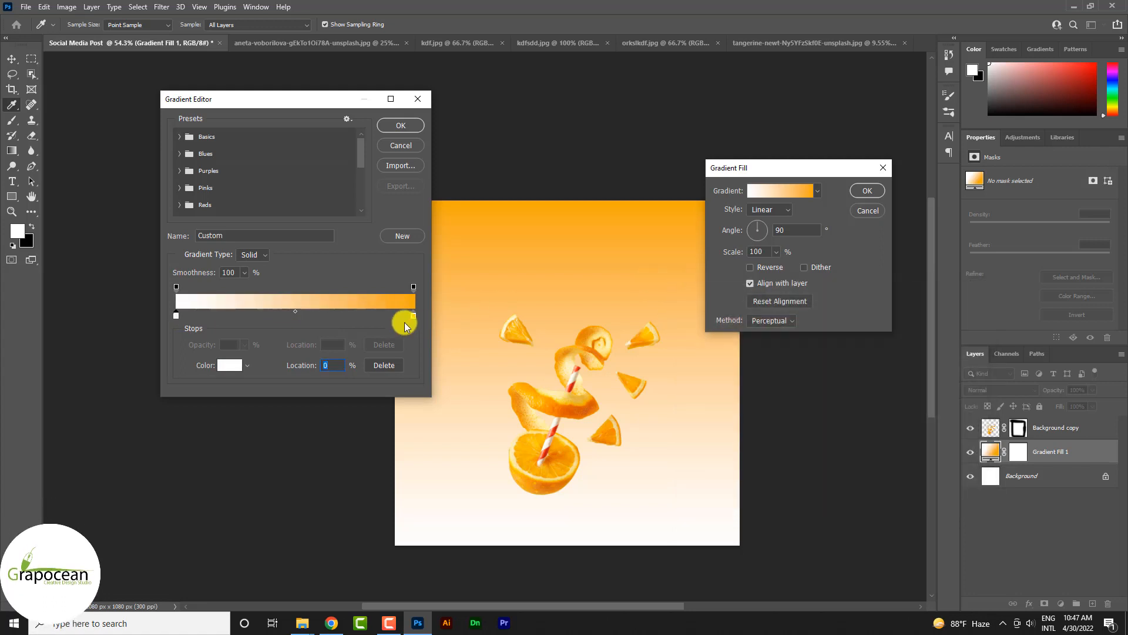
Step: Lighten the gradient's orange end stop to pale cream ffeaba and apply the gradient fill
double_click(413, 315)
drag(776, 365, 738, 295)
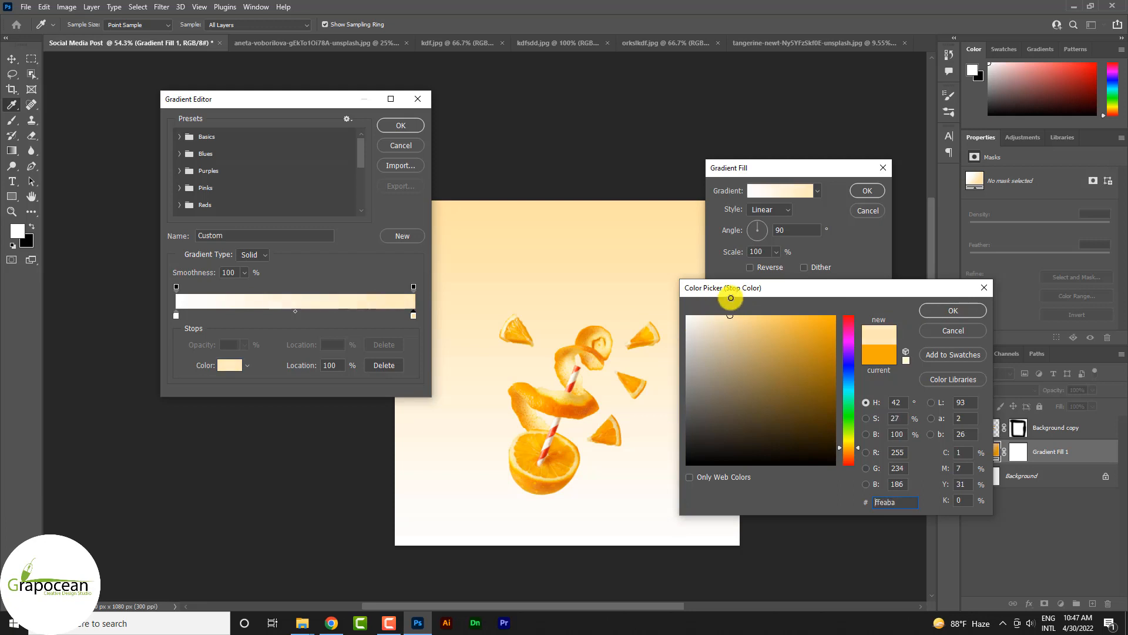
click(953, 310)
click(401, 125)
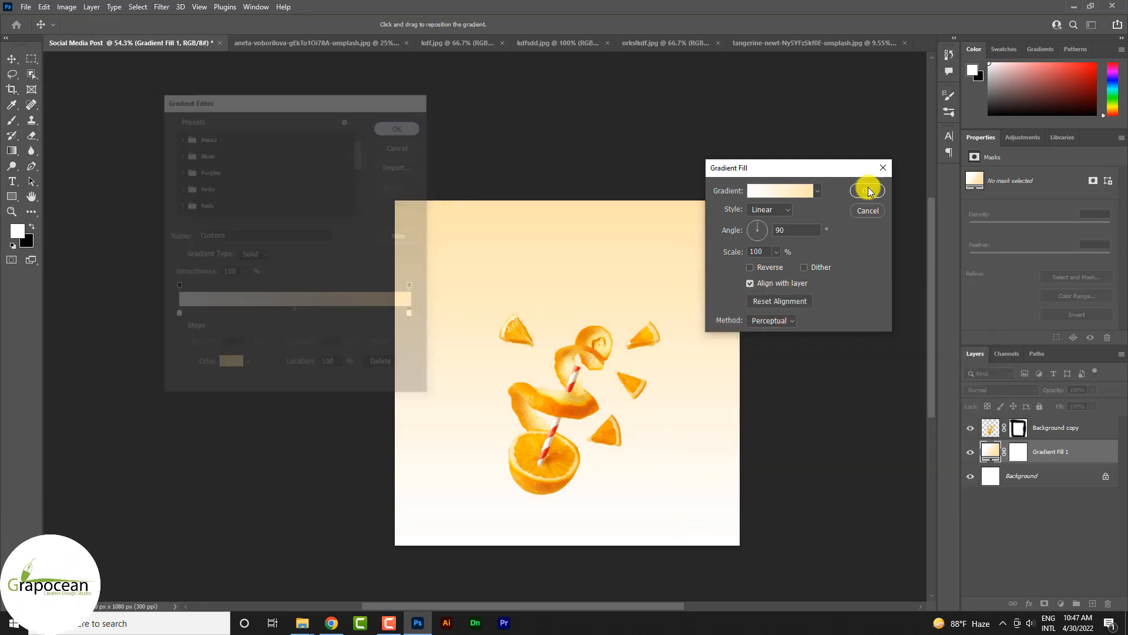
click(883, 188)
scroll(559, 438, up, 5)
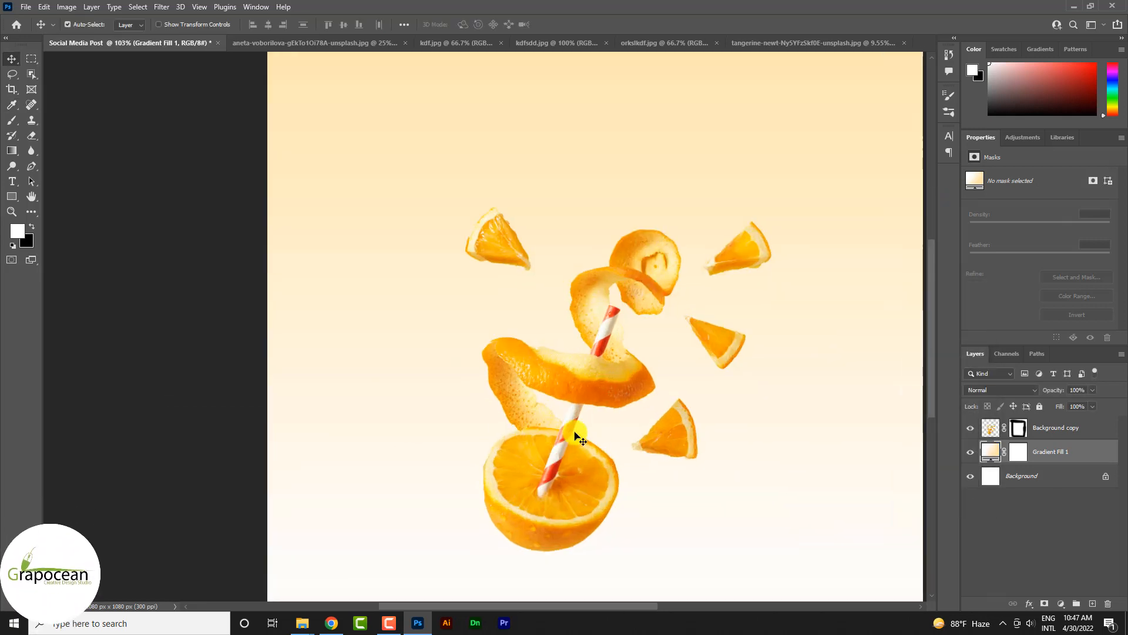
Step: In the juice glass photo, start a Pen shape path at the left rim and run it down the glass's left side
scroll(632, 471, down, 5)
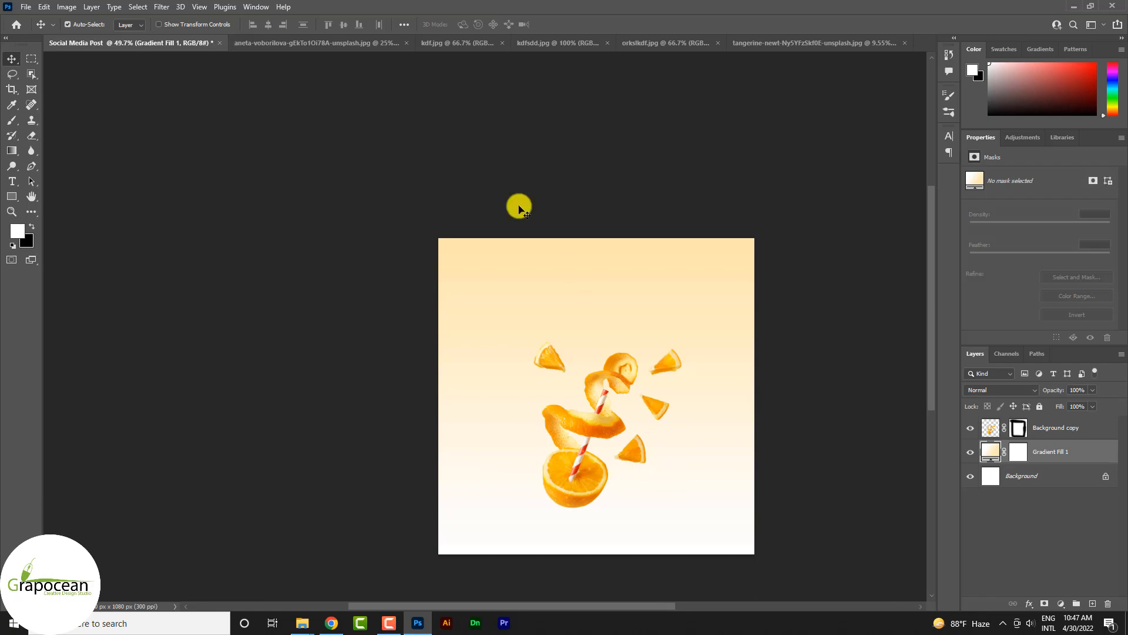
click(327, 43)
scroll(517, 424, up, 3)
scroll(518, 424, down, 3)
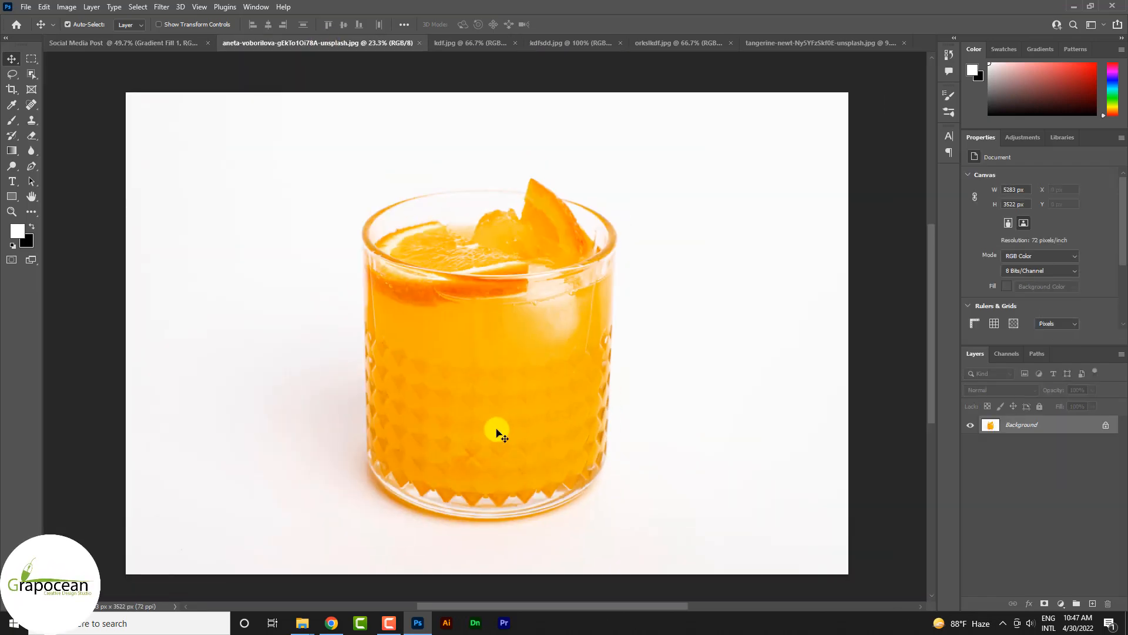
scroll(272, 227, up, 1)
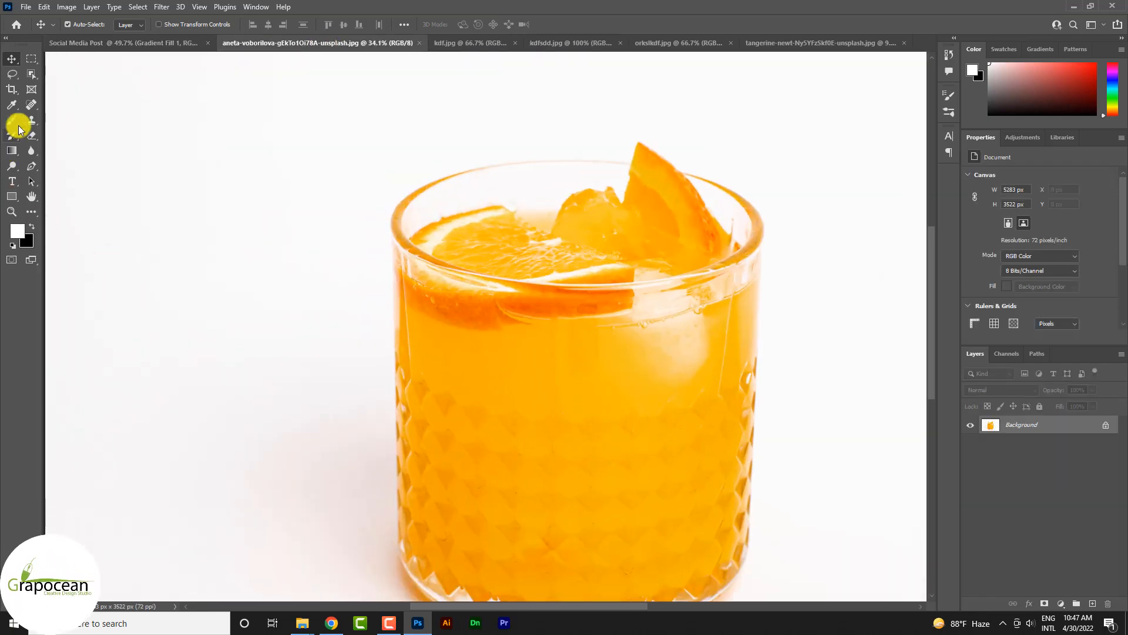
scroll(574, 428, down, 3)
scroll(627, 474, up, 2)
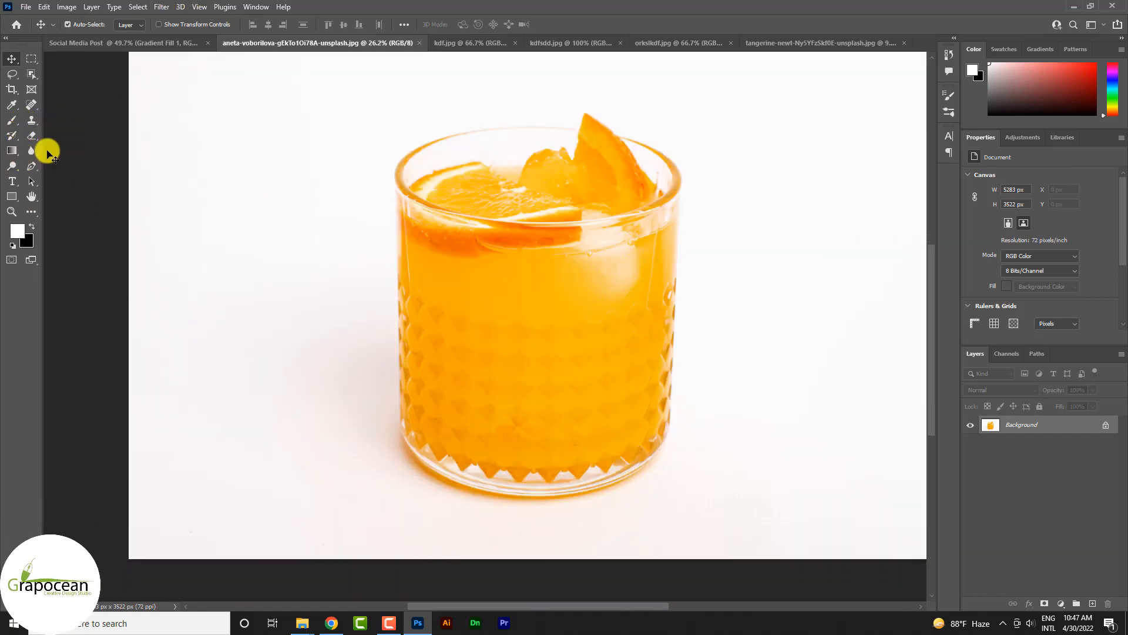
click(32, 166)
scroll(382, 173, up, 5)
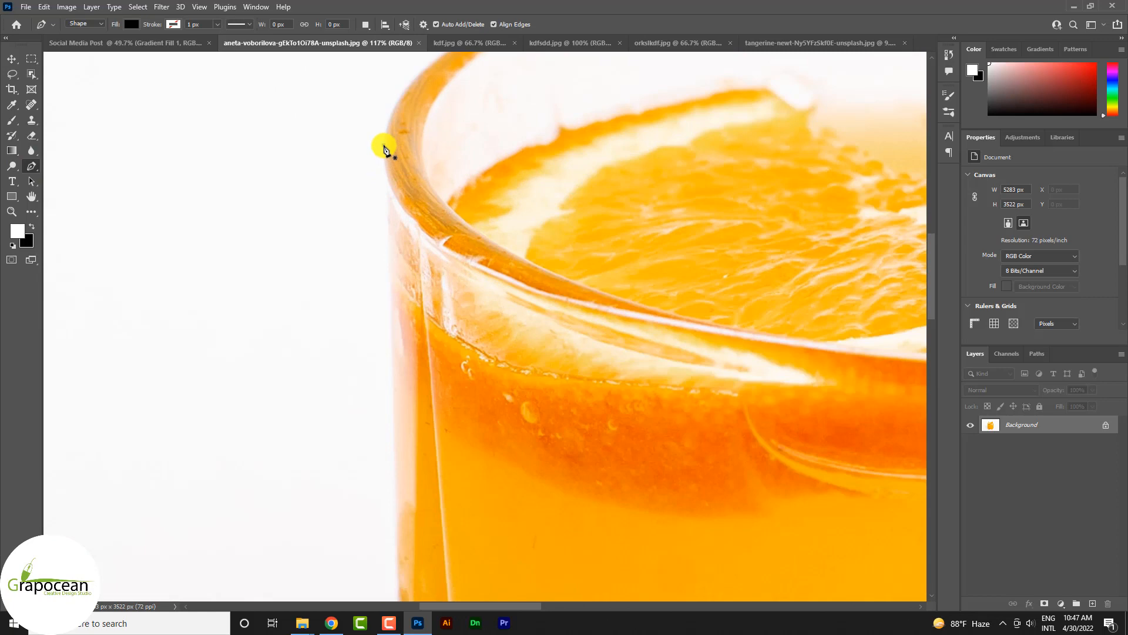
click(383, 145)
scroll(401, 211, down, 3)
click(397, 329)
scroll(414, 200, down, 5)
scroll(423, 147, down, 3)
click(418, 404)
Step: Continue the Pen path with curved anchors around the base of the glass to its lower right edge
scroll(578, 547, up, 2)
drag(565, 406, 750, 451)
drag(889, 419, 530, 468)
drag(703, 338, 782, 202)
key(ctrl+z)
drag(724, 322, 692, 207)
alt+click(621, 368)
Step: Extend the Pen path up the right side of the glass to the rim, undoing the misplaced last anchor
scroll(622, 353, up, 8)
scroll(529, 294, up, 2)
click(526, 242)
drag(527, 243, 686, 530)
drag(385, 284, 60, 206)
key(ctrl+z)
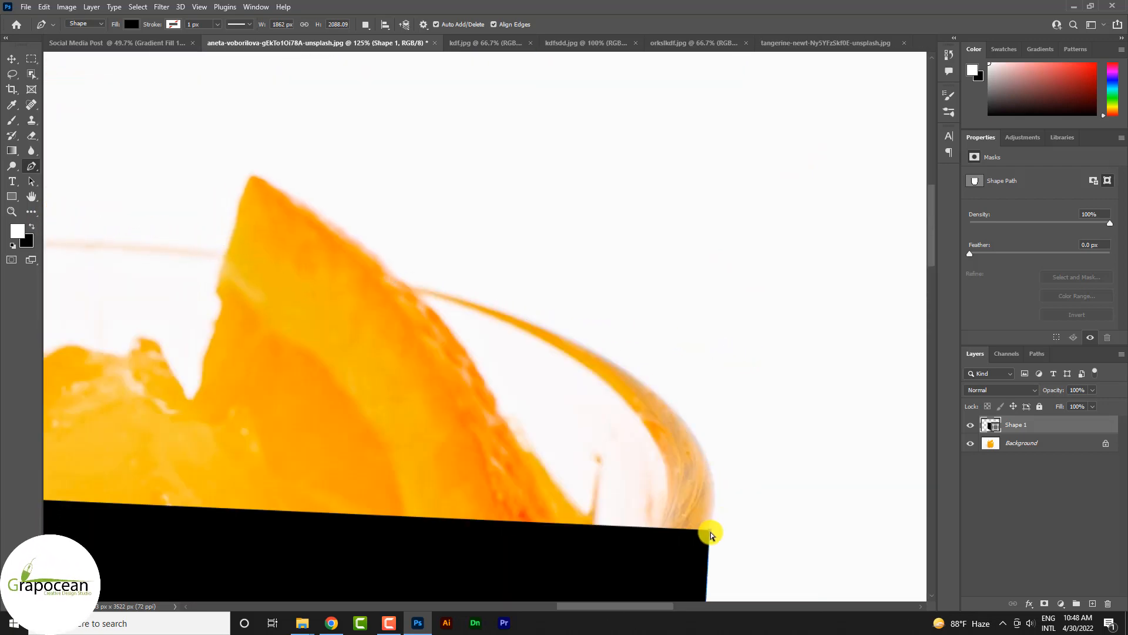
Step: Set the shape's fill to none and trace the right rim of the glass up to the orange wedge
click(132, 24)
click(63, 47)
drag(750, 501, 735, 273)
scroll(735, 272, up, 4)
scroll(727, 308, down, 5)
scroll(678, 117, up, 4)
drag(654, 157, 531, 67)
drag(532, 67, 650, 198)
drag(889, 365, 902, 382)
click(392, 120)
drag(393, 122, 663, 308)
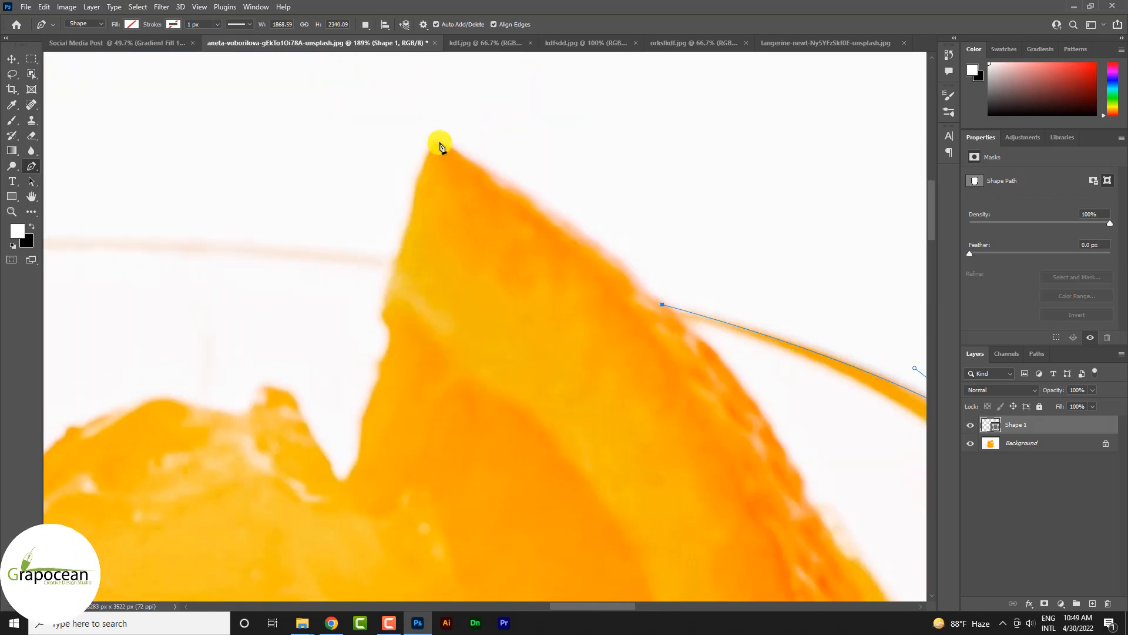
Step: Trace around the orange wedge's tip and along the back rim, closing the path at the left rim
click(440, 143)
click(400, 261)
drag(359, 269, 917, 197)
drag(434, 209, 861, 213)
scroll(861, 214, down, 4)
drag(580, 250, 328, 347)
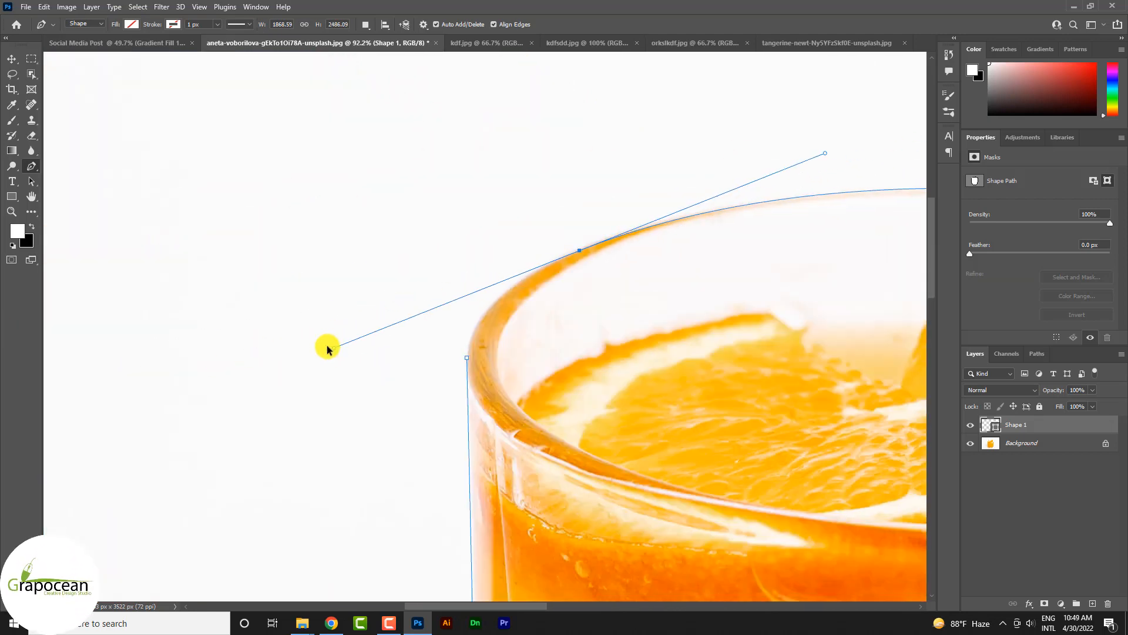
scroll(328, 348, down, 4)
alt+click(448, 300)
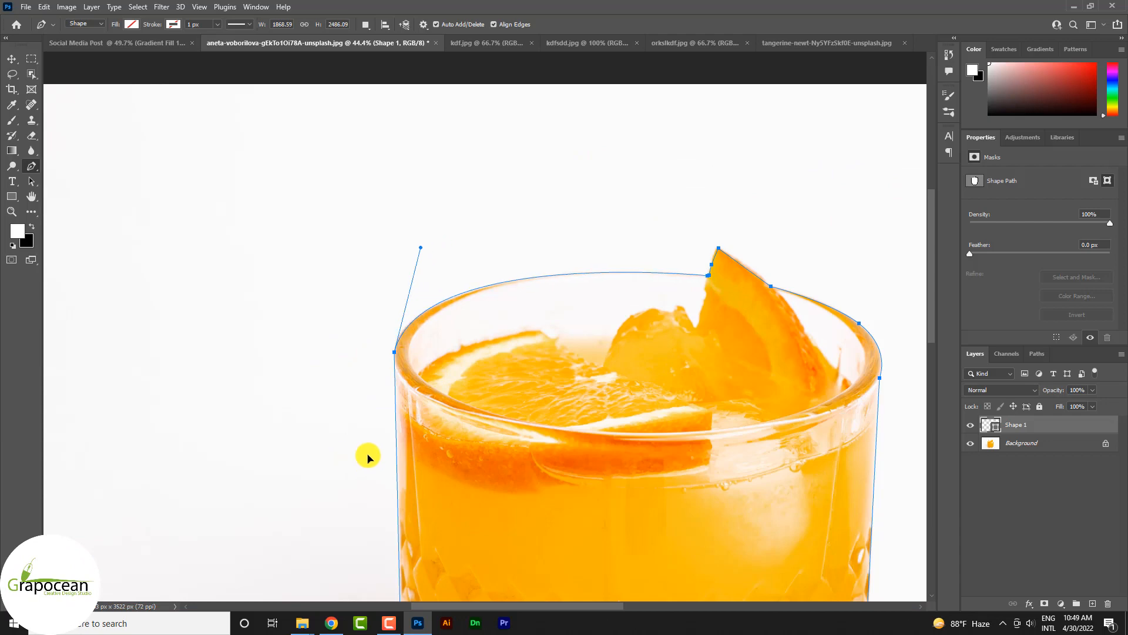
Step: Refine the path's curve at the upper left rim by adding an anchor and adjusting its handles
scroll(587, 272, up, 2)
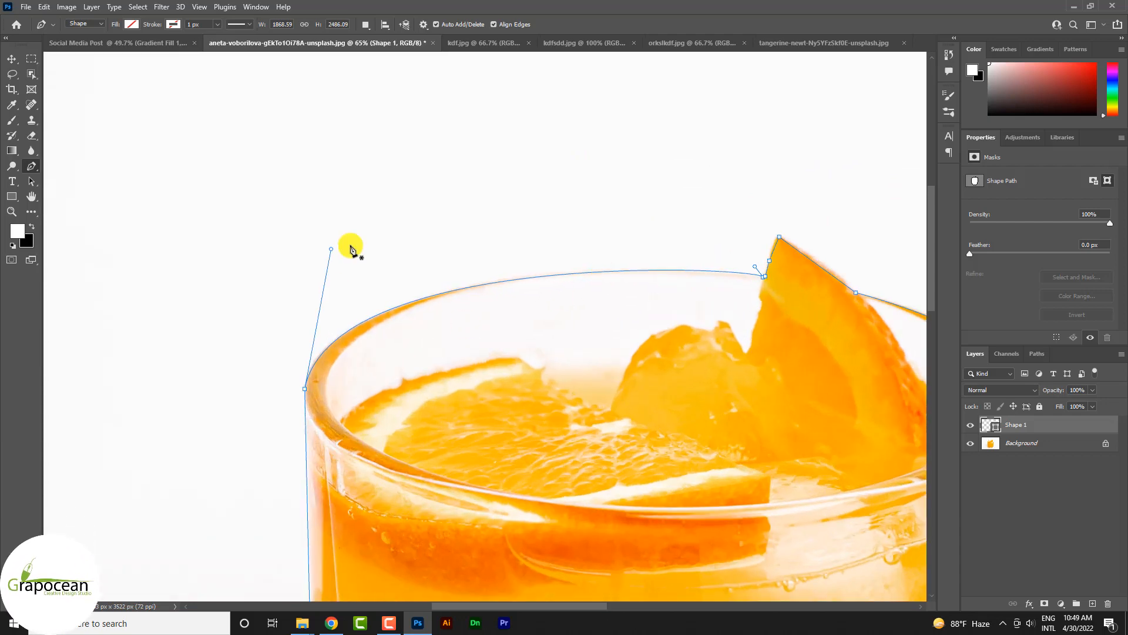
scroll(339, 375, up, 3)
drag(494, 207, 487, 216)
drag(372, 241, 375, 245)
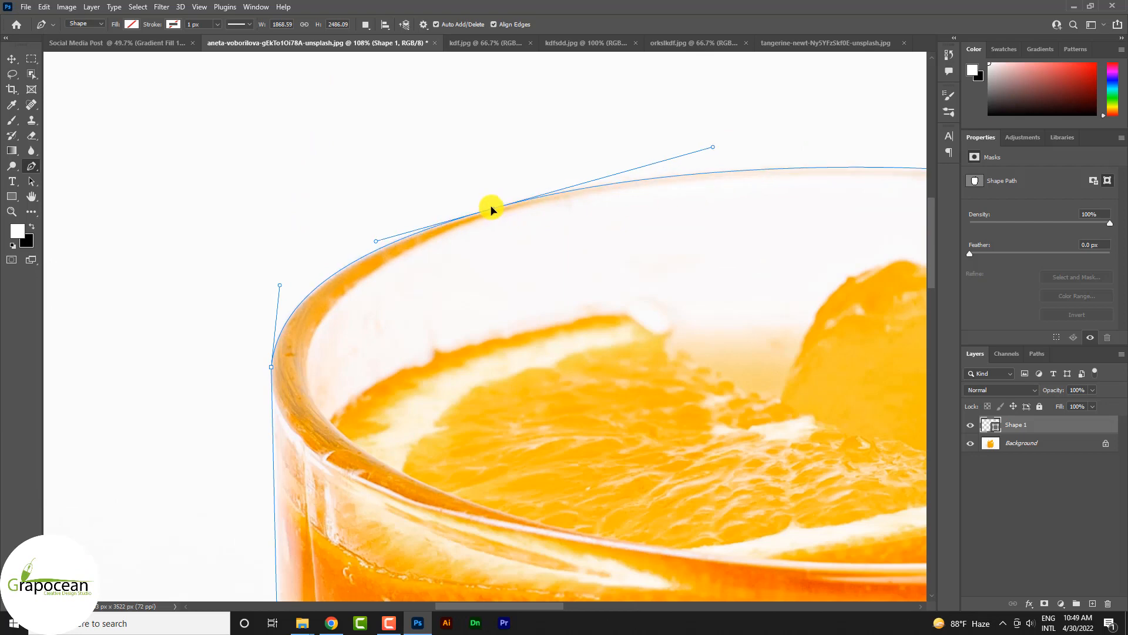
scroll(630, 281, down, 4)
scroll(636, 326, down, 6)
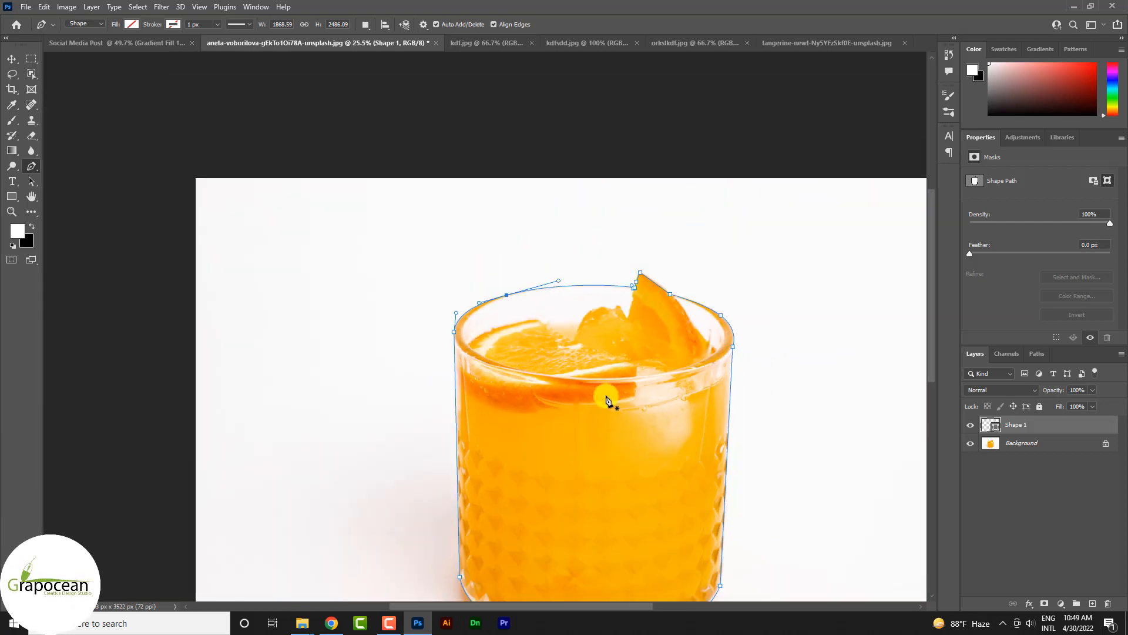
Step: Convert the path to a selection, unlock the photo's background layer and copy the selected glass into the Social Media Post document
key(ctrl+Return)
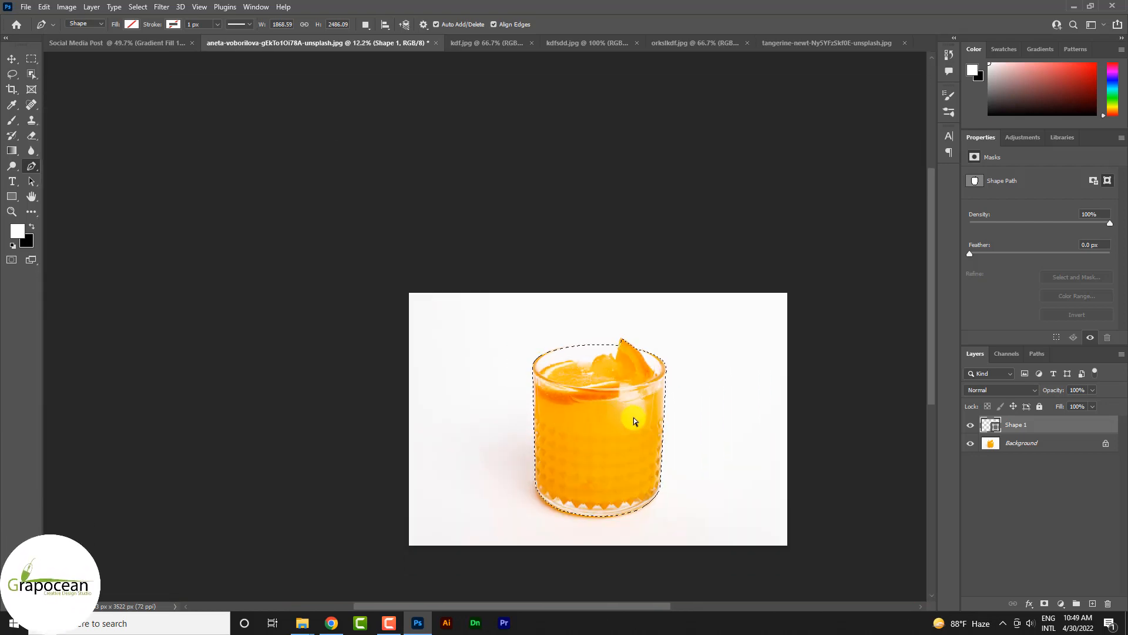
click(1017, 443)
click(1106, 443)
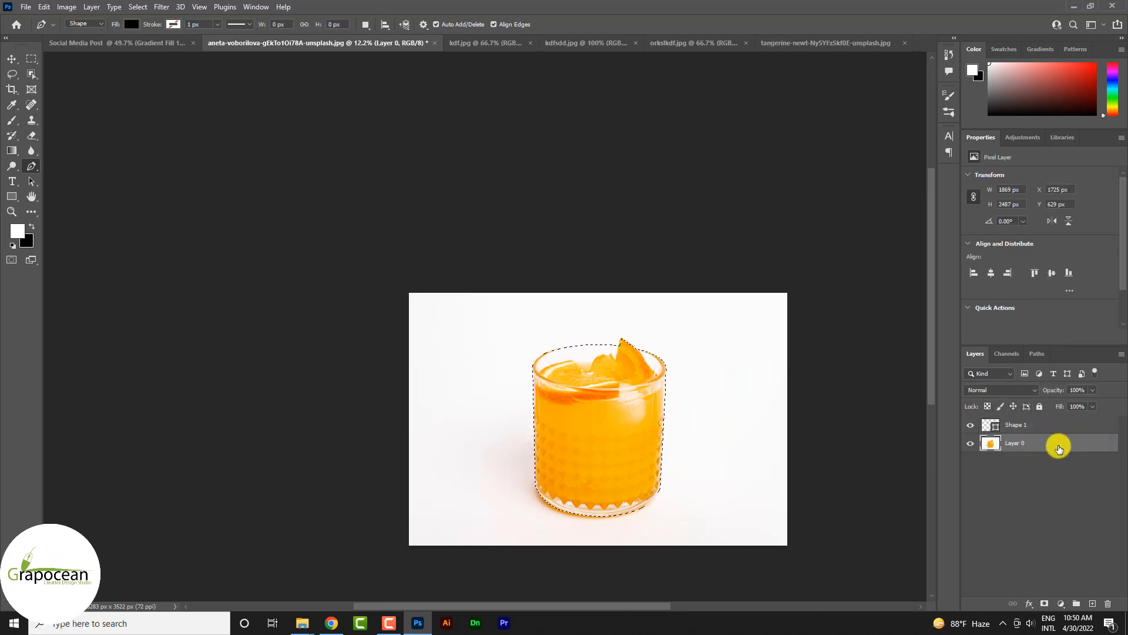
drag(1059, 449, 639, 428)
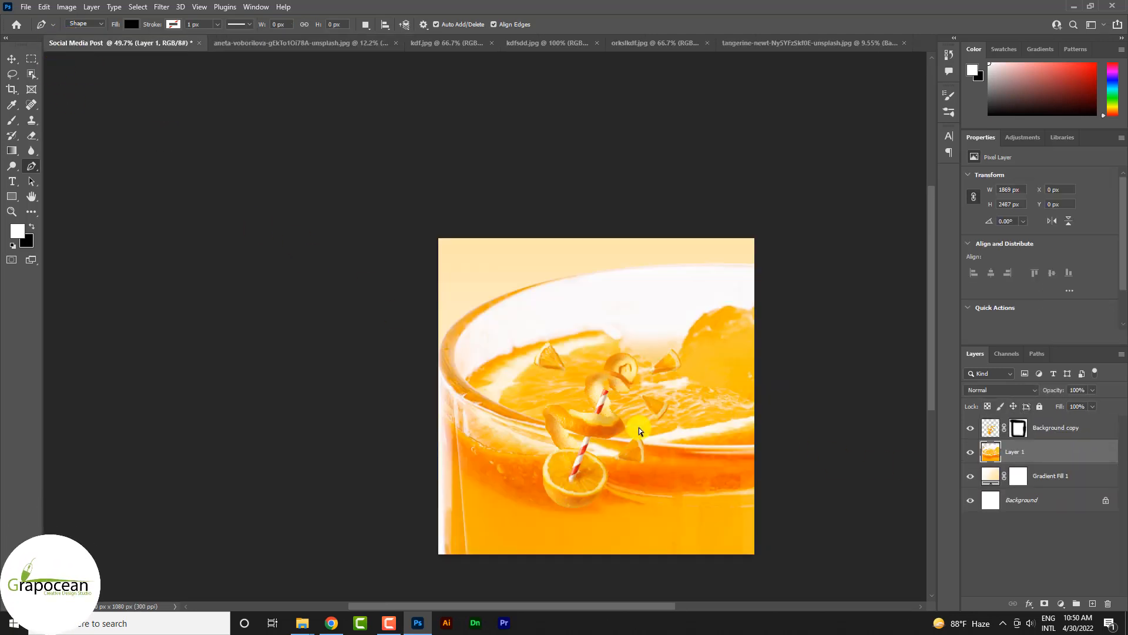
Step: Scale the glass layer to 25.80% and place it at X 540, Y 624 px behind the orange cutout
scroll(647, 434, down, 3)
key(ctrl+t)
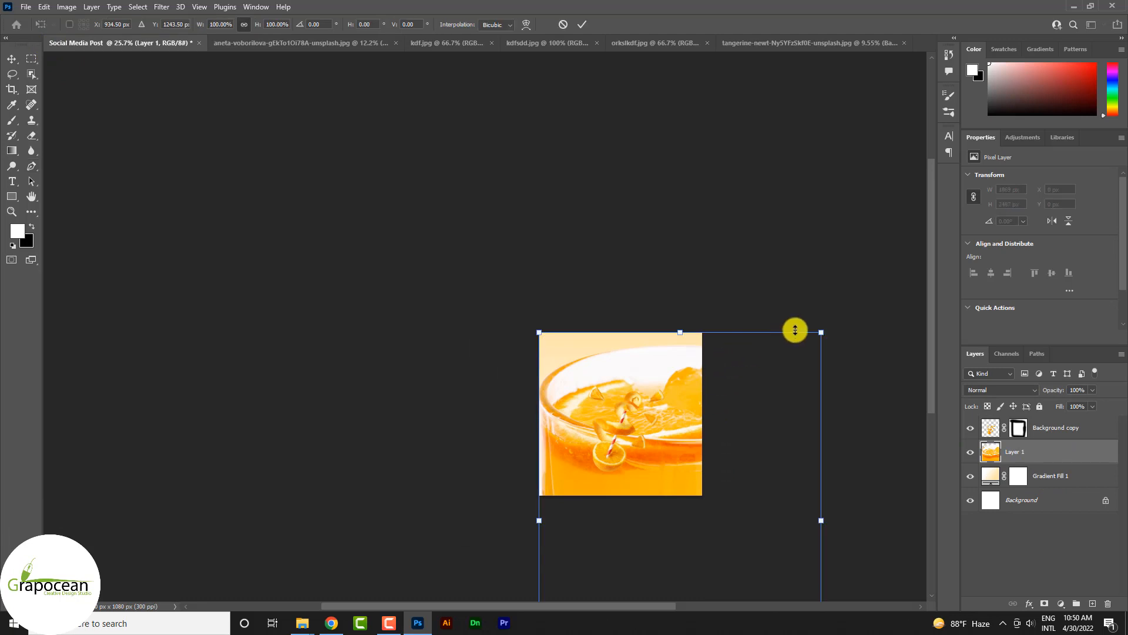
drag(821, 332, 713, 481)
drag(687, 530, 591, 416)
scroll(684, 485, up, 3)
drag(620, 300, 636, 261)
drag(622, 272, 621, 275)
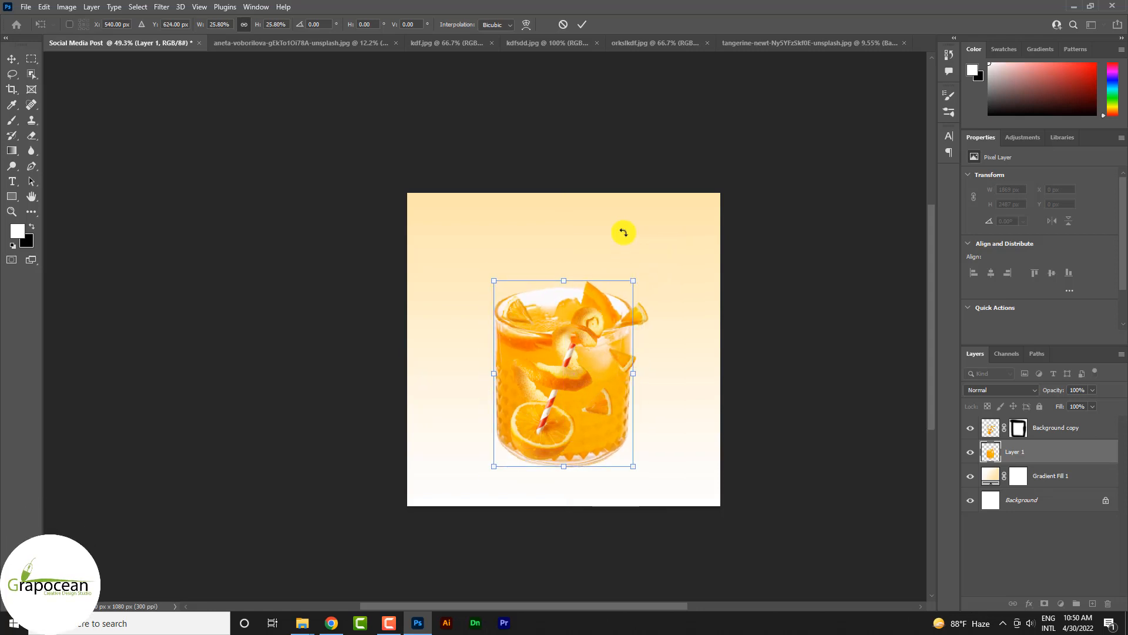
click(579, 24)
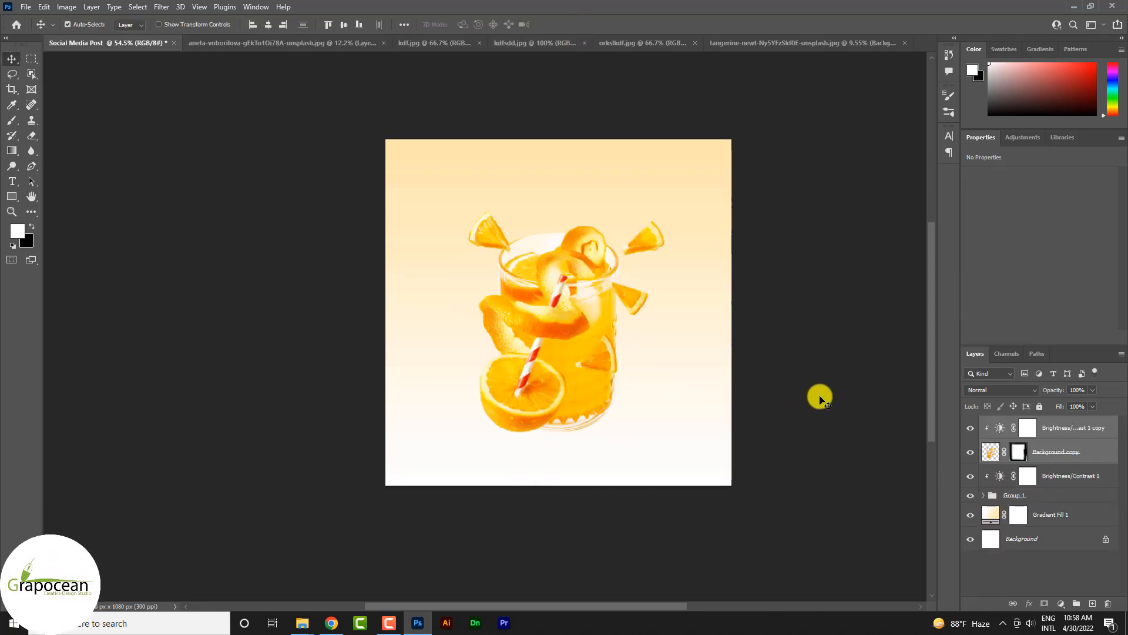
Step: In the palm leaf photo, select the leaves by sampling the white background with Color Range at Fuzziness 141 and inverting the selection
click(808, 399)
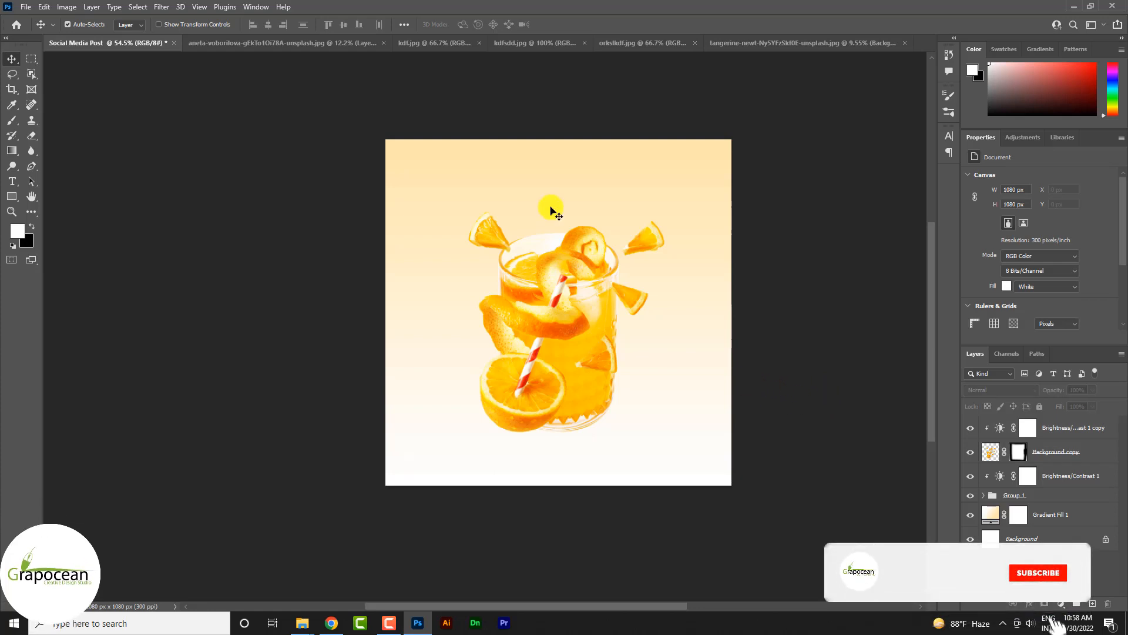
click(492, 45)
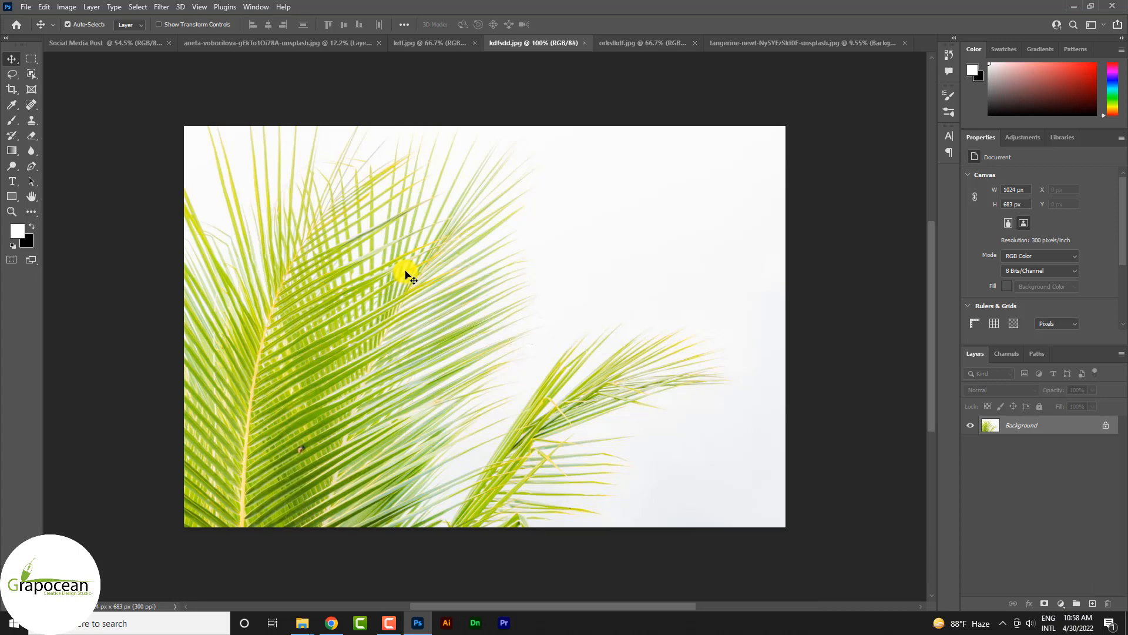
click(139, 7)
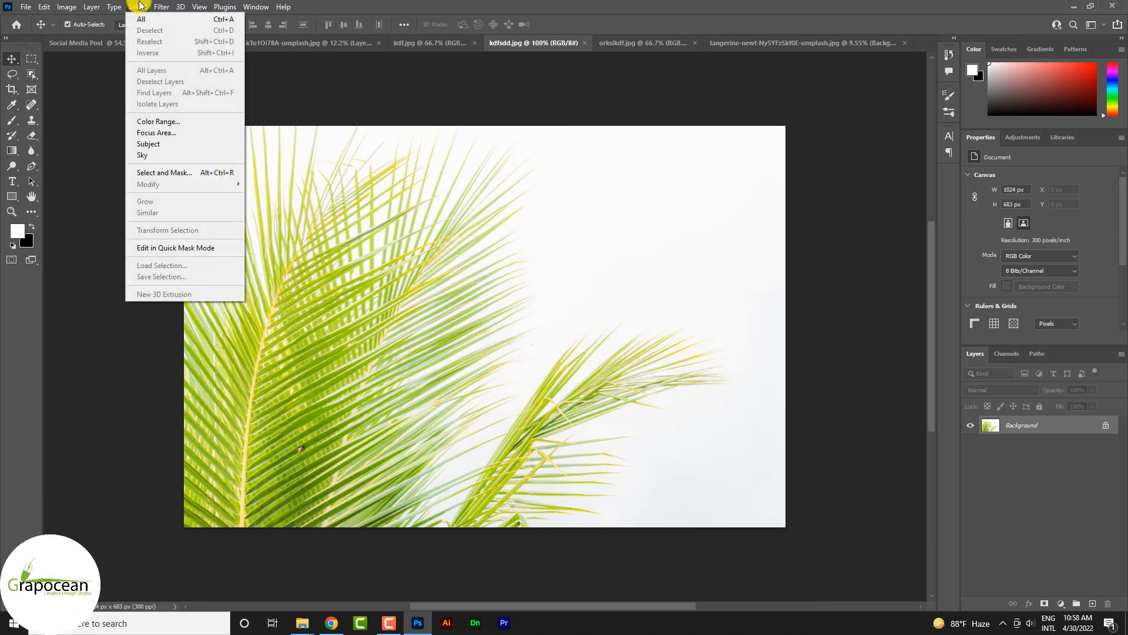
click(157, 121)
click(731, 227)
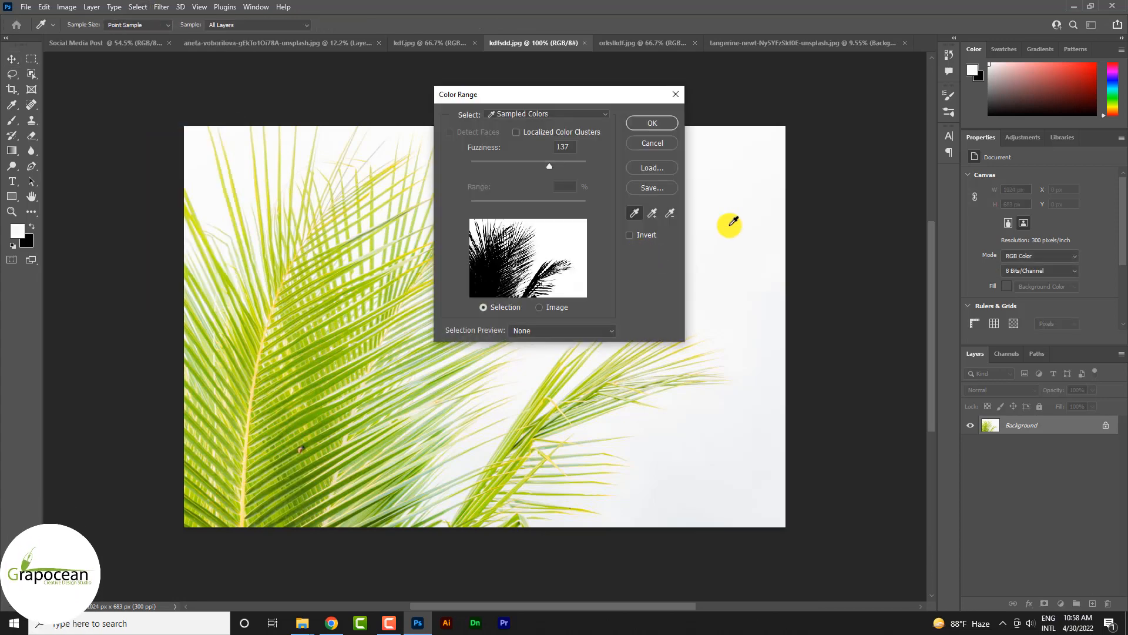
drag(579, 166, 552, 163)
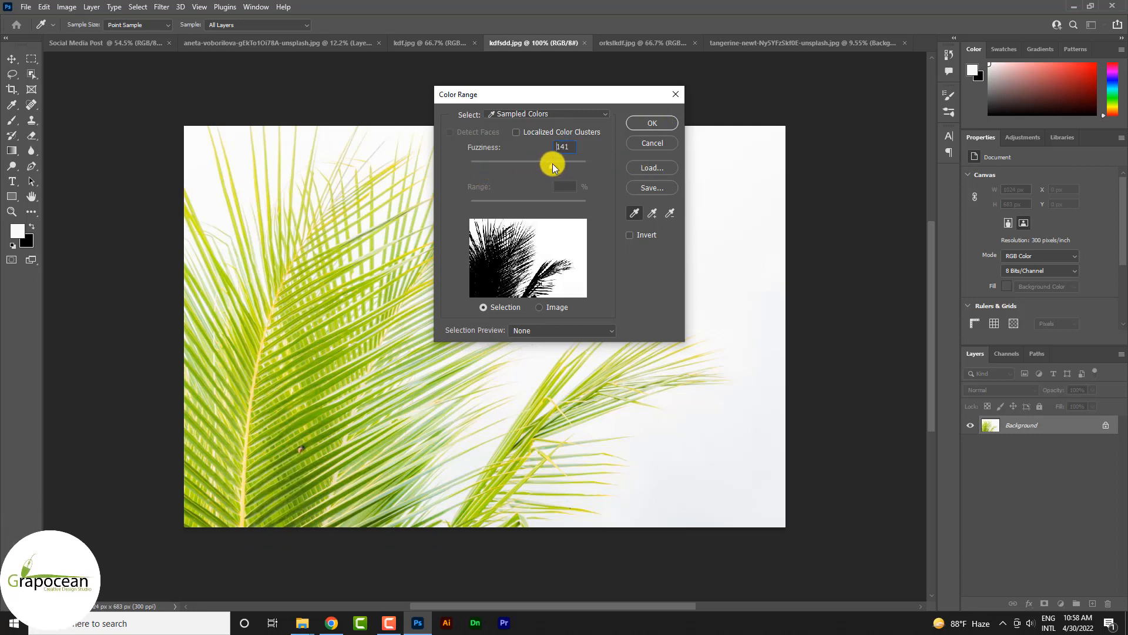
click(651, 122)
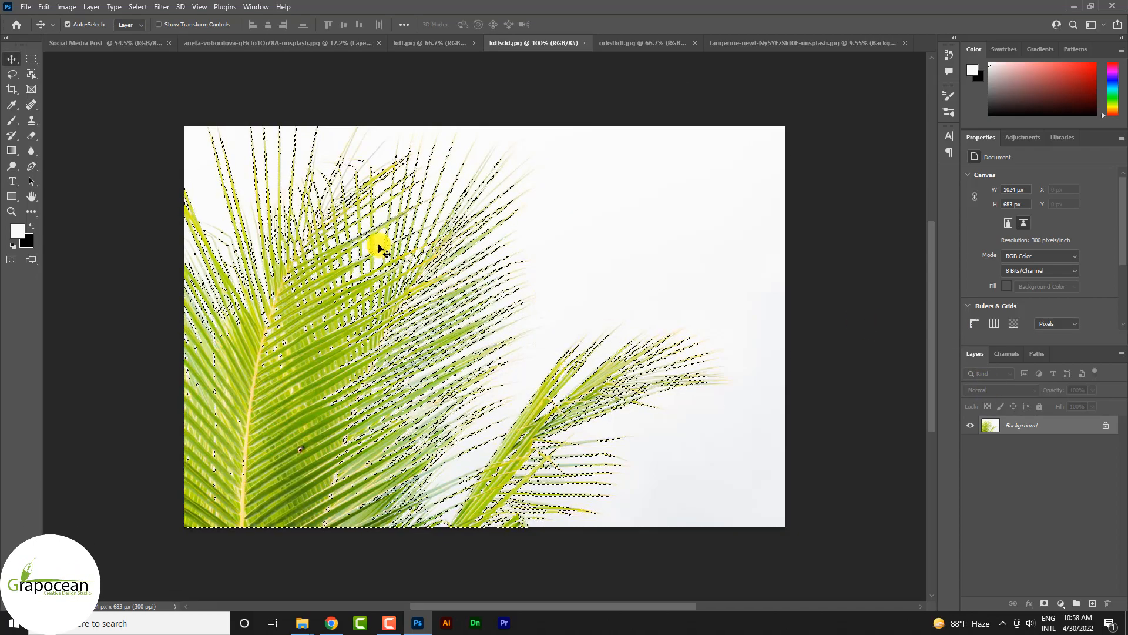
Step: Mask the photo to the selected palm leaves and bring the masked layer into the Social Media Post document
click(1045, 603)
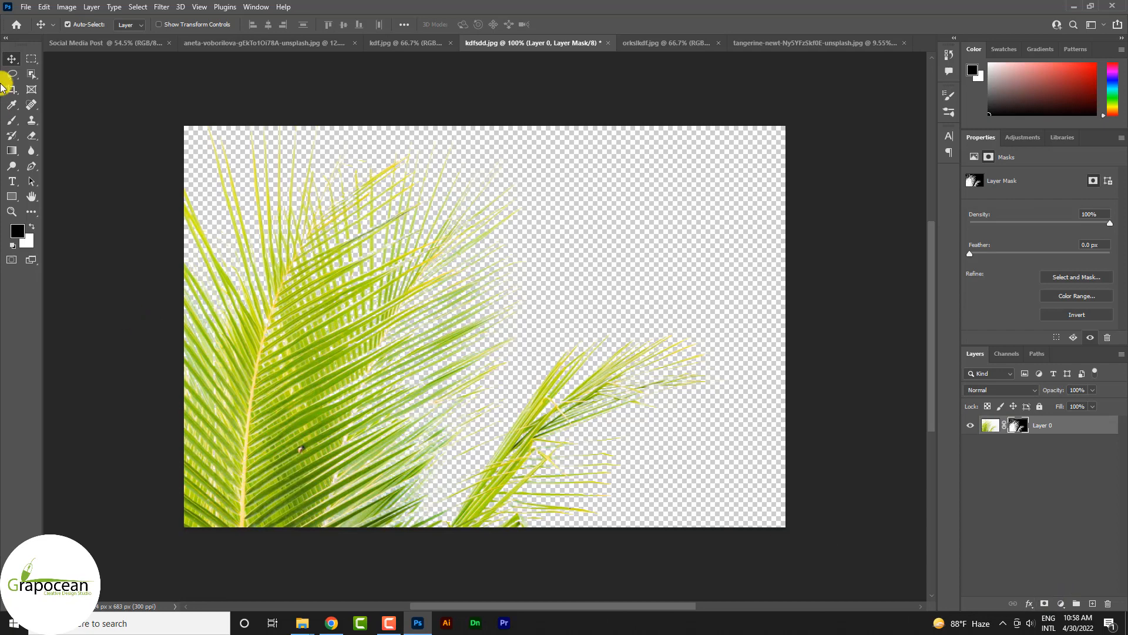
drag(379, 304, 494, 232)
click(1055, 438)
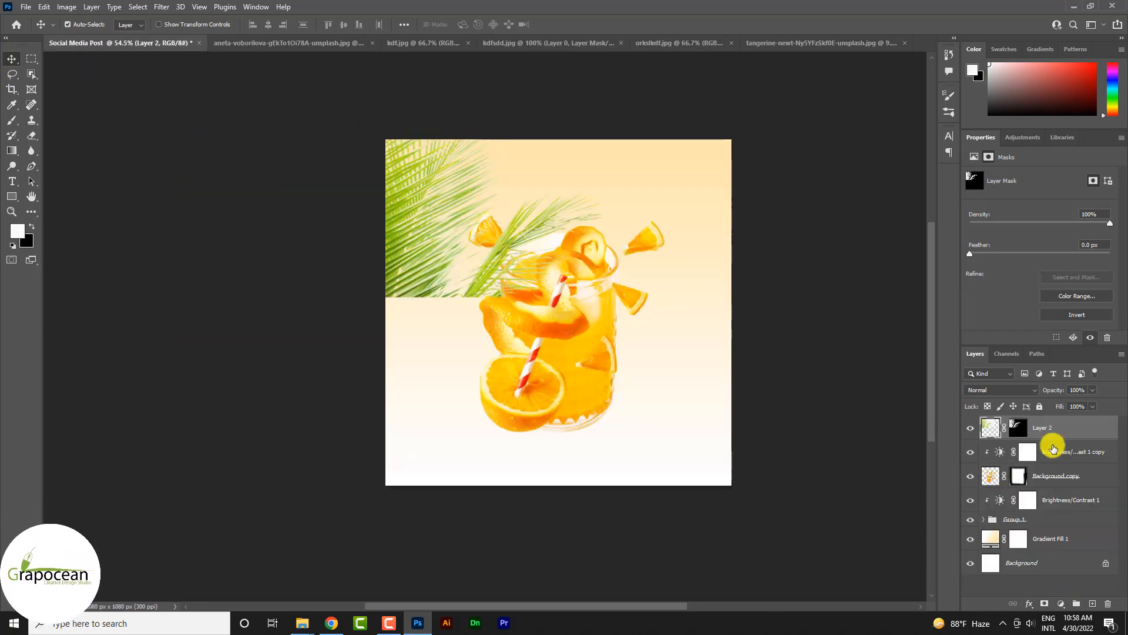
Step: Rotate the palm leaf layer 90° and align it with the canvas's upper left corner
key(ctrl+t)
drag(697, 256, 345, 398)
drag(429, 260, 436, 350)
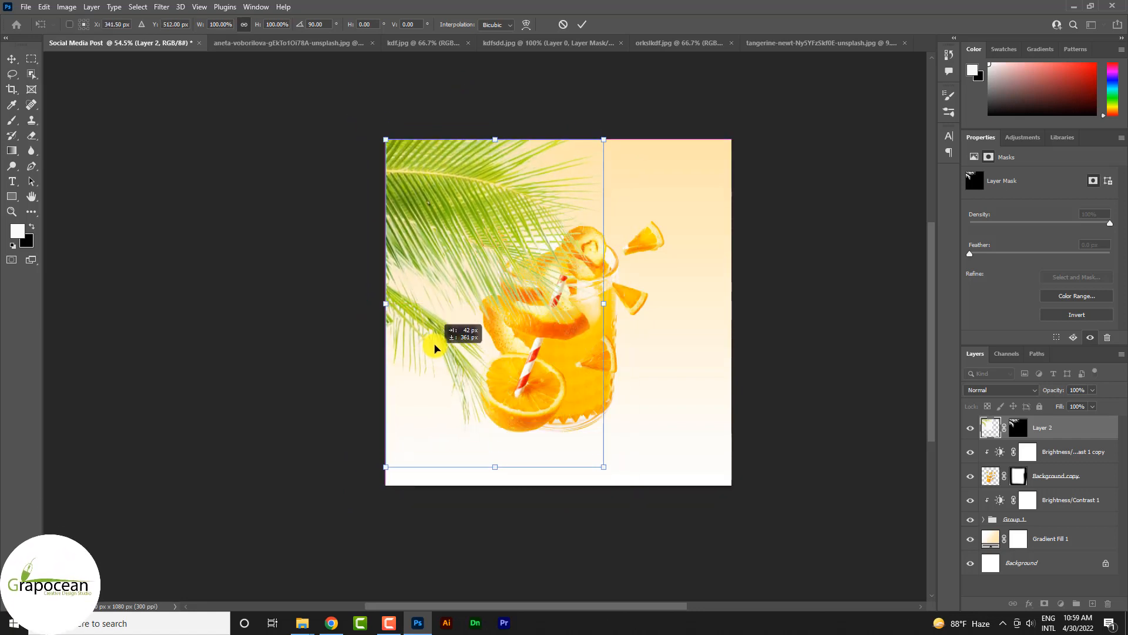
click(584, 26)
Step: Move the palm leaf layer directly above the gradient fill, shift it to X -209 px and toggle its visibility to compare
drag(1053, 429, 1053, 531)
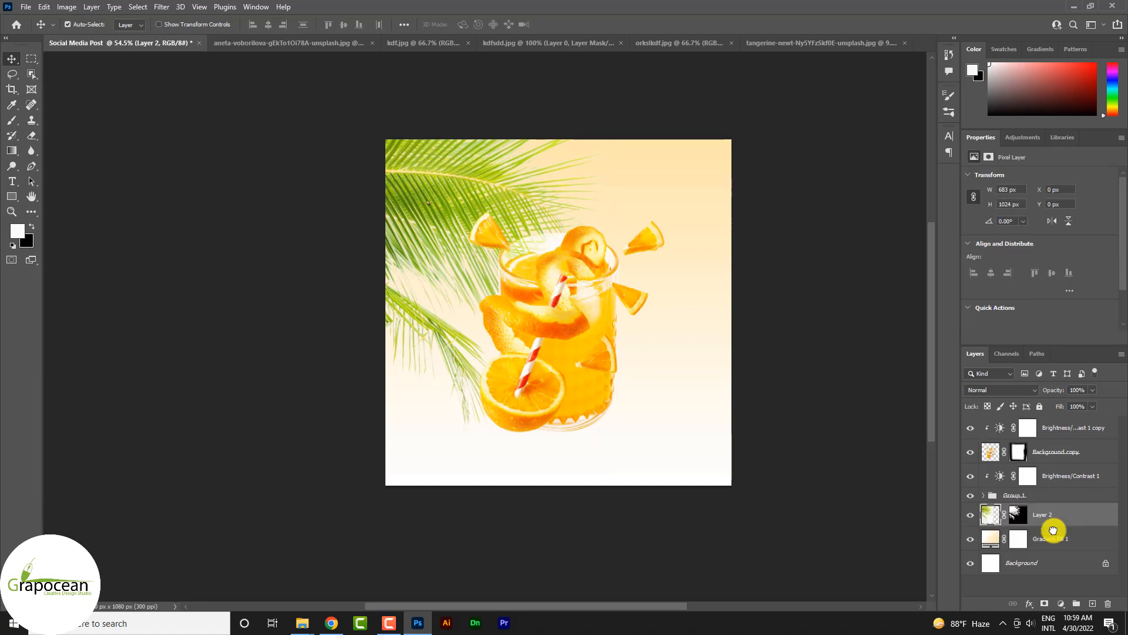
scroll(448, 181, up, 1)
click(970, 516)
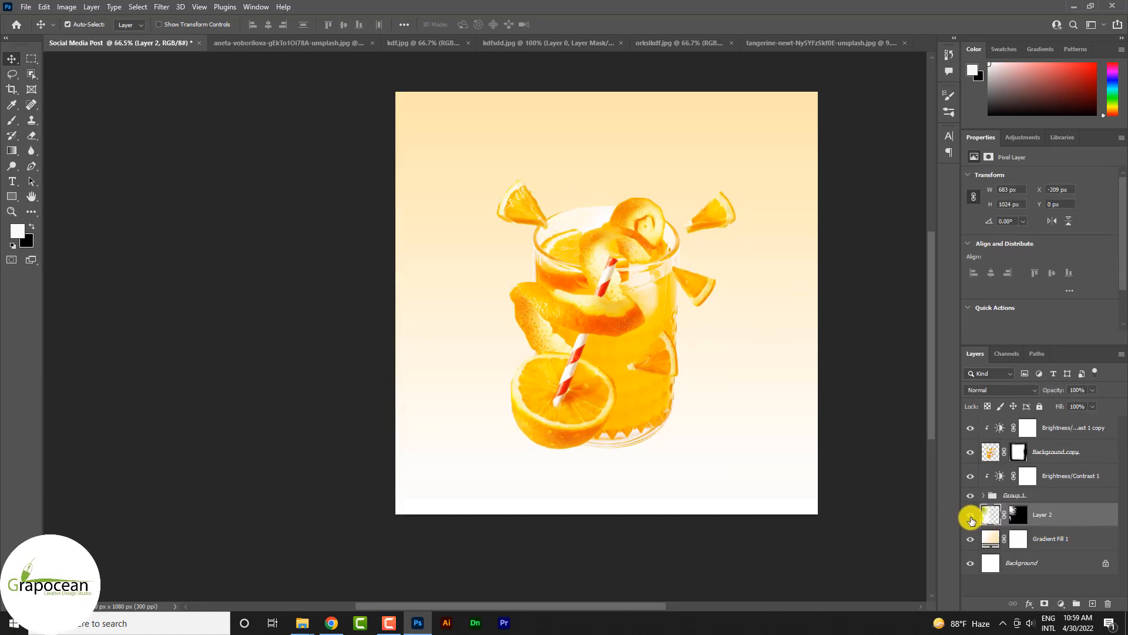
click(970, 516)
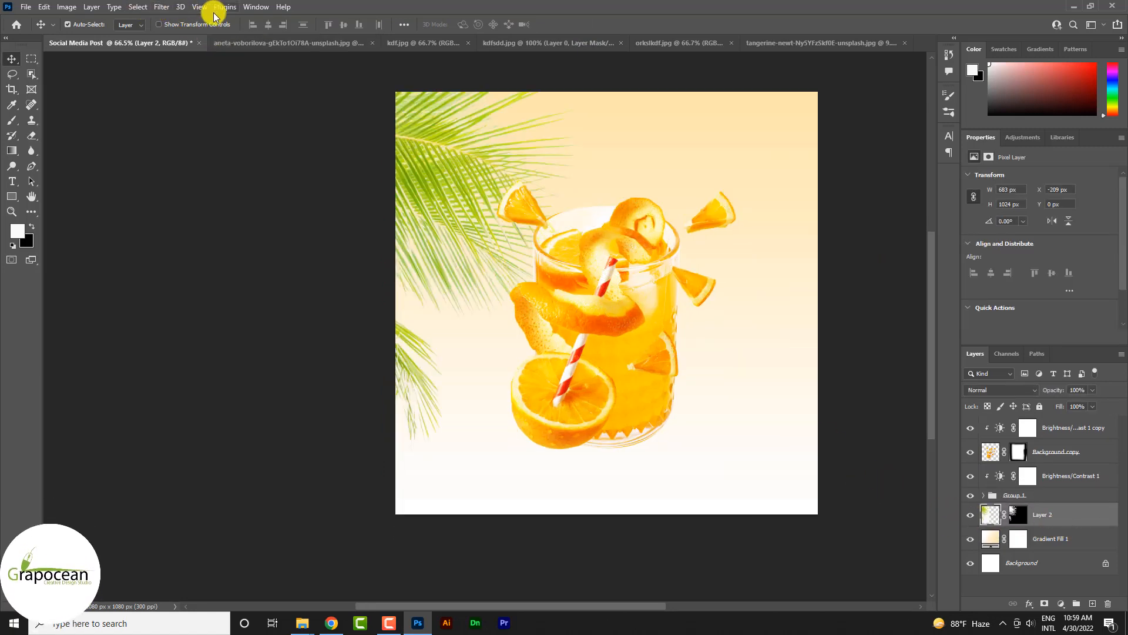
Step: Apply a Path Blur to the palm leaf layer along a curved path running from outside the canvas's left edge through the leaves
click(161, 7)
mouse_move(262, 157)
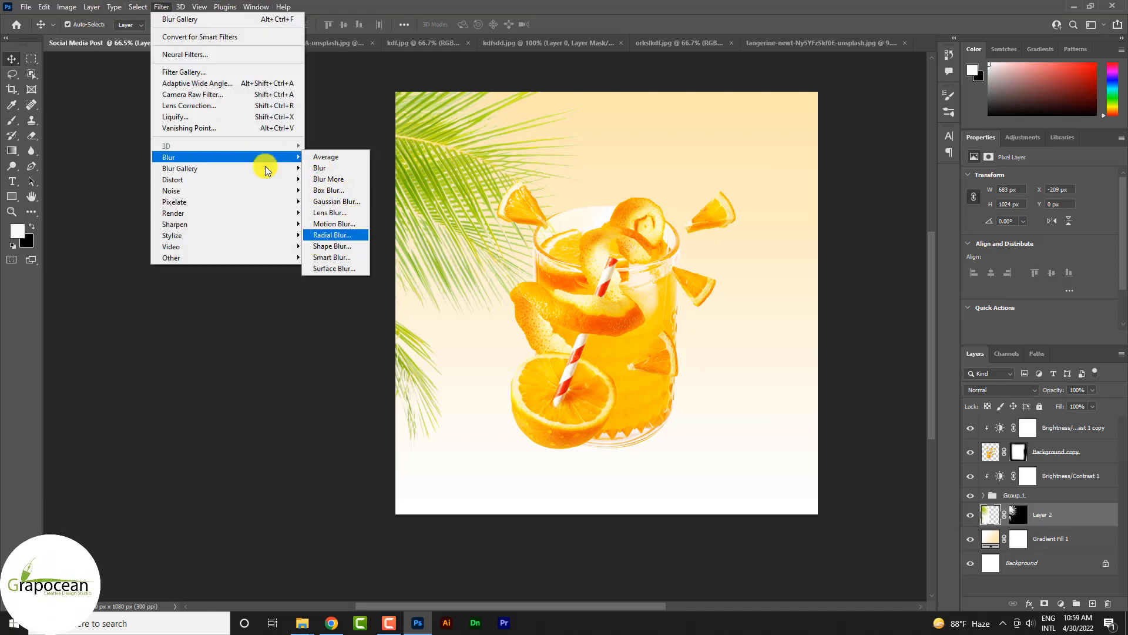
click(348, 201)
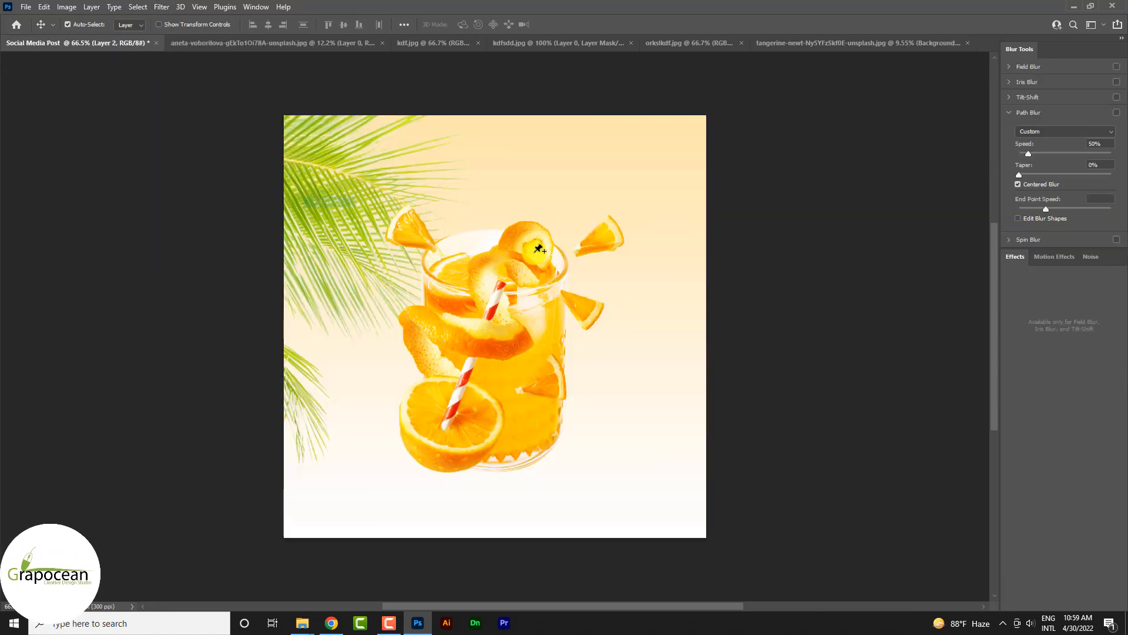
drag(526, 327, 372, 216)
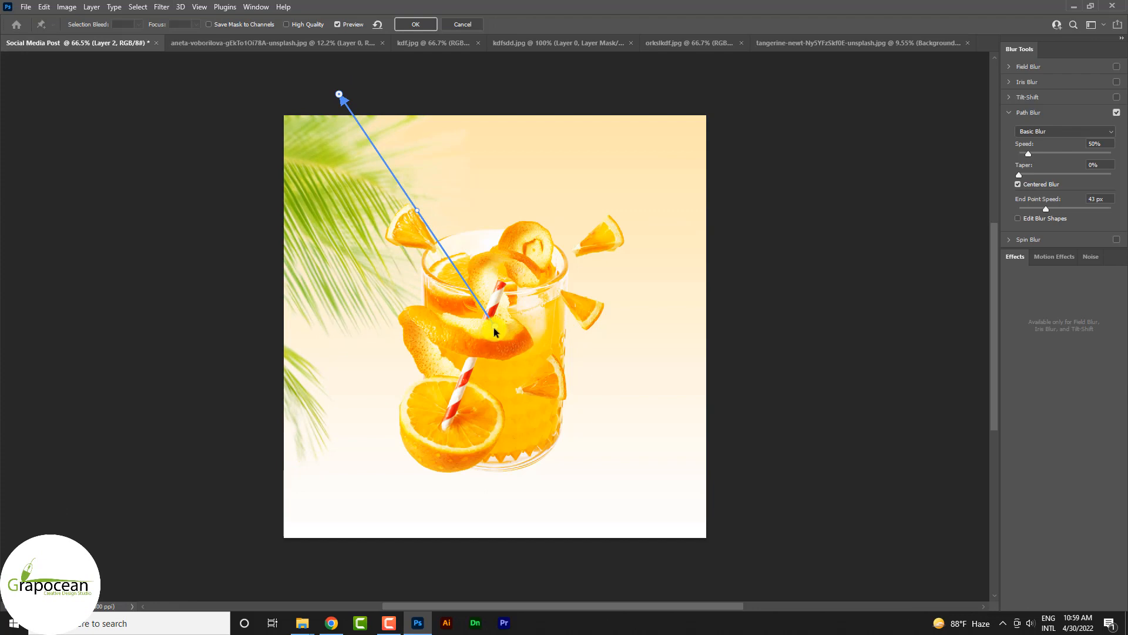
drag(494, 330, 292, 350)
drag(317, 222, 355, 226)
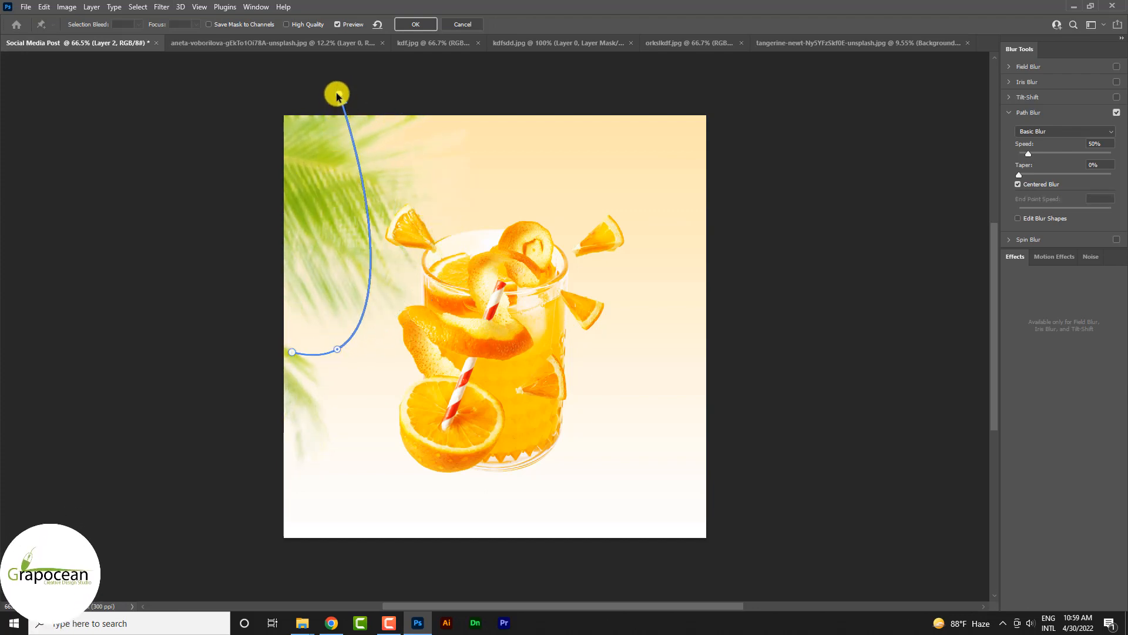
drag(336, 95, 258, 189)
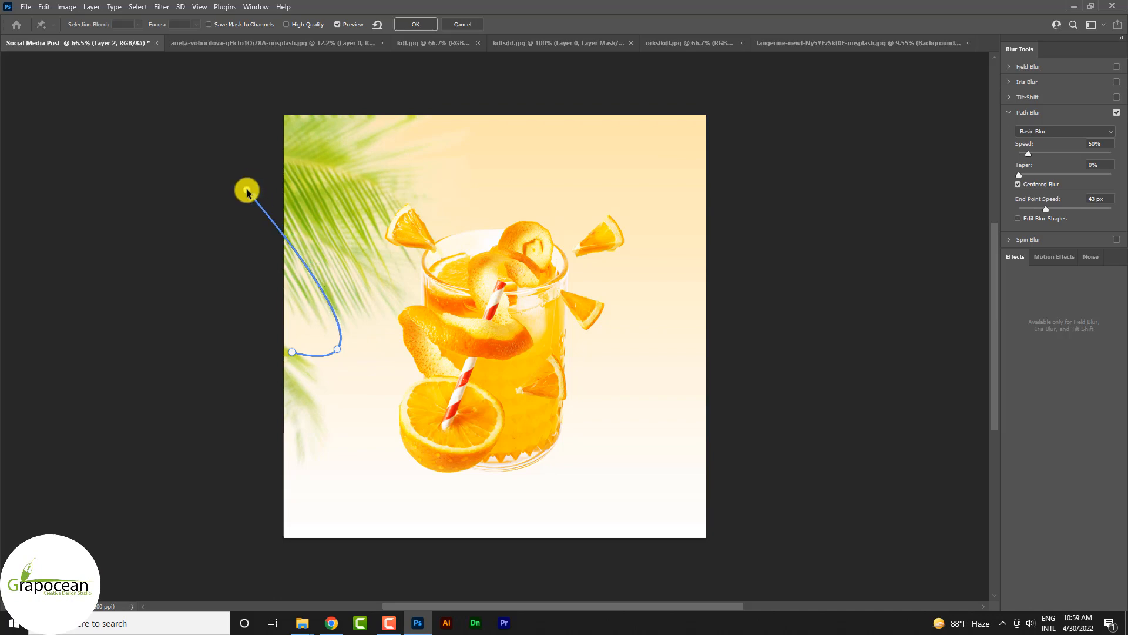
click(426, 24)
scroll(587, 337, down, 2)
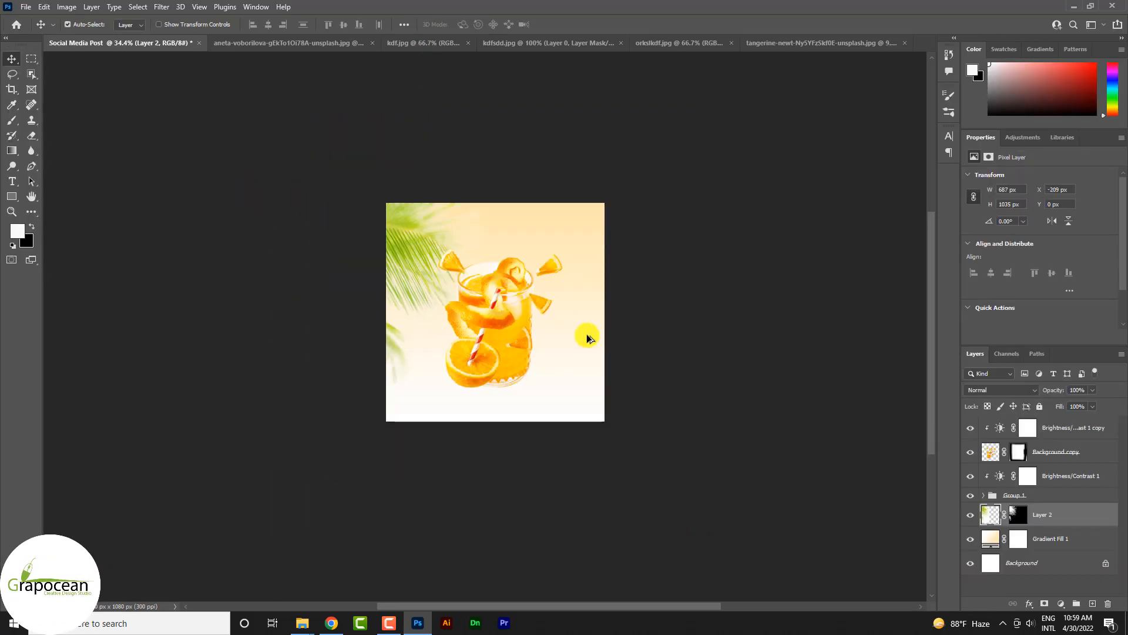
Step: Bring the masked tangerine from orkslkdf.jpg into the Social Media Post document and move its layer to the top of the stack
click(828, 43)
click(559, 43)
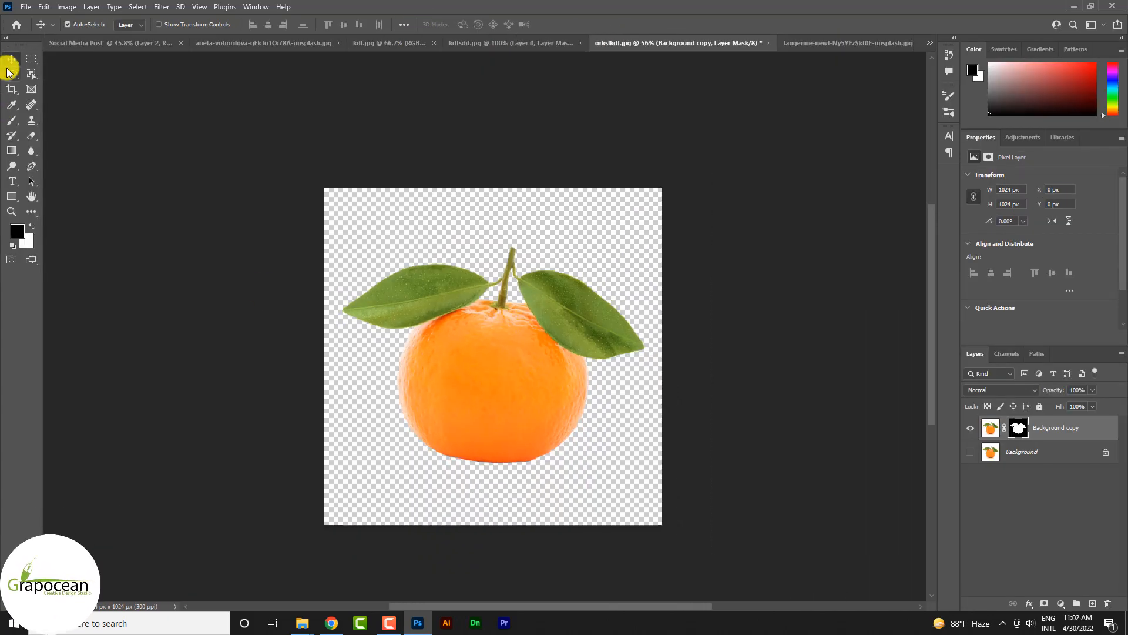
drag(442, 276, 386, 443)
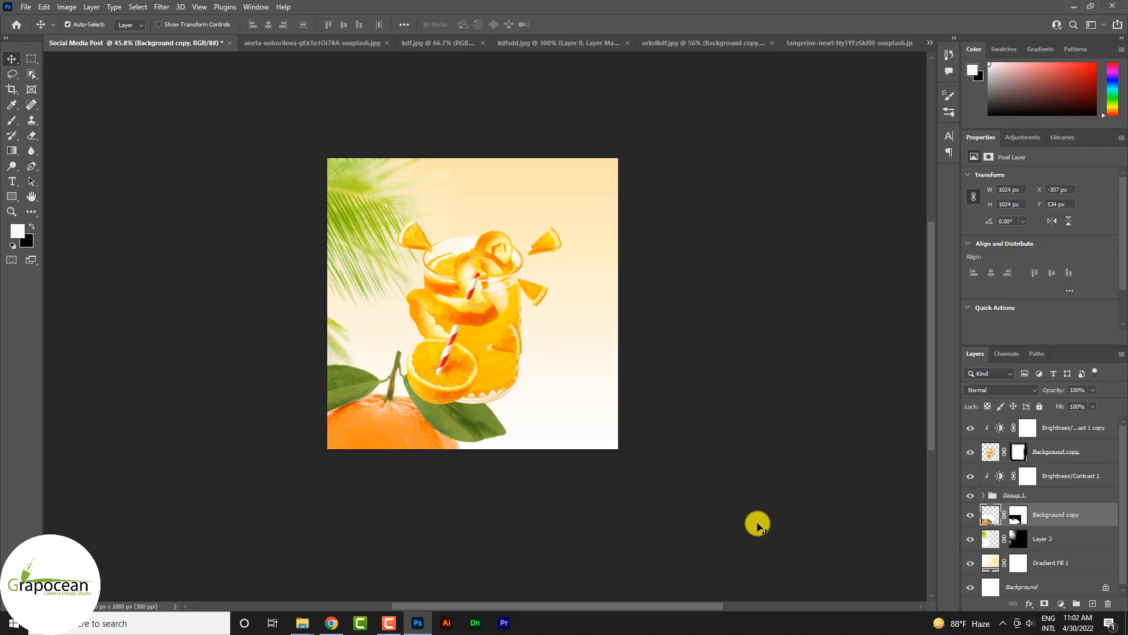
drag(1073, 514, 1068, 417)
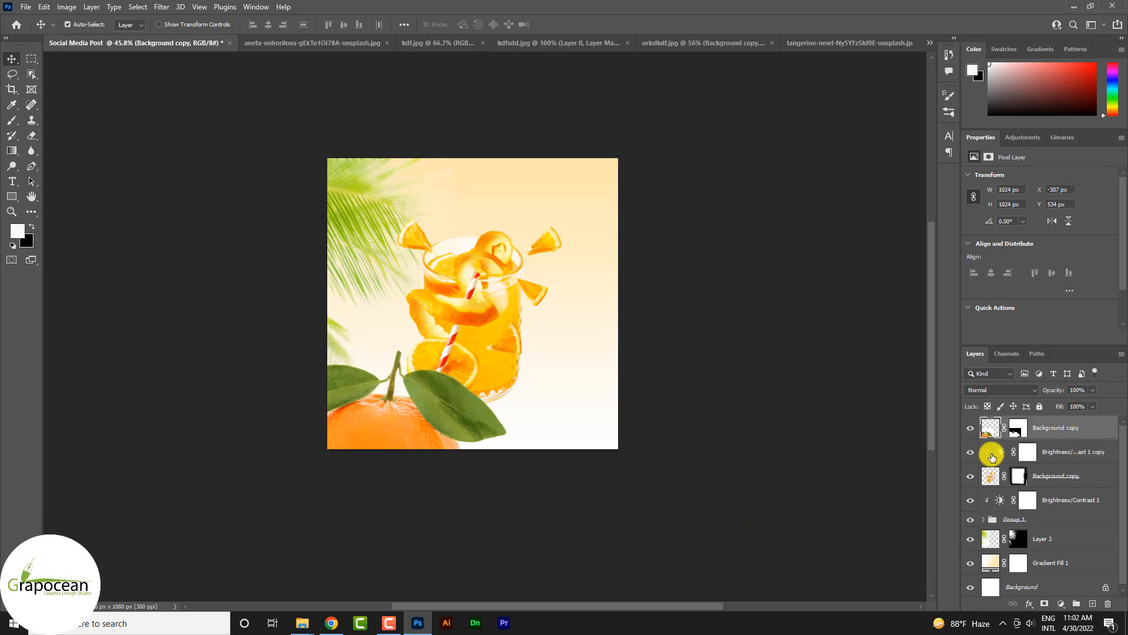
Step: Try placing the tangerine in the canvas's lower right corner, rotated about -13.54°
drag(442, 439, 563, 448)
key(ctrl+t)
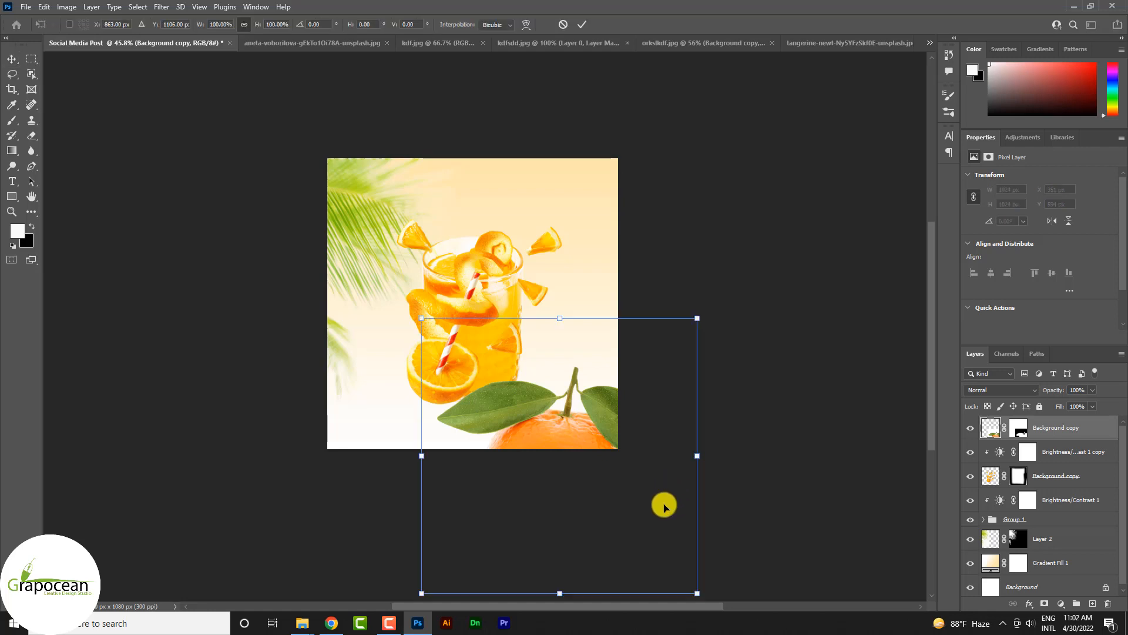
drag(715, 323, 641, 276)
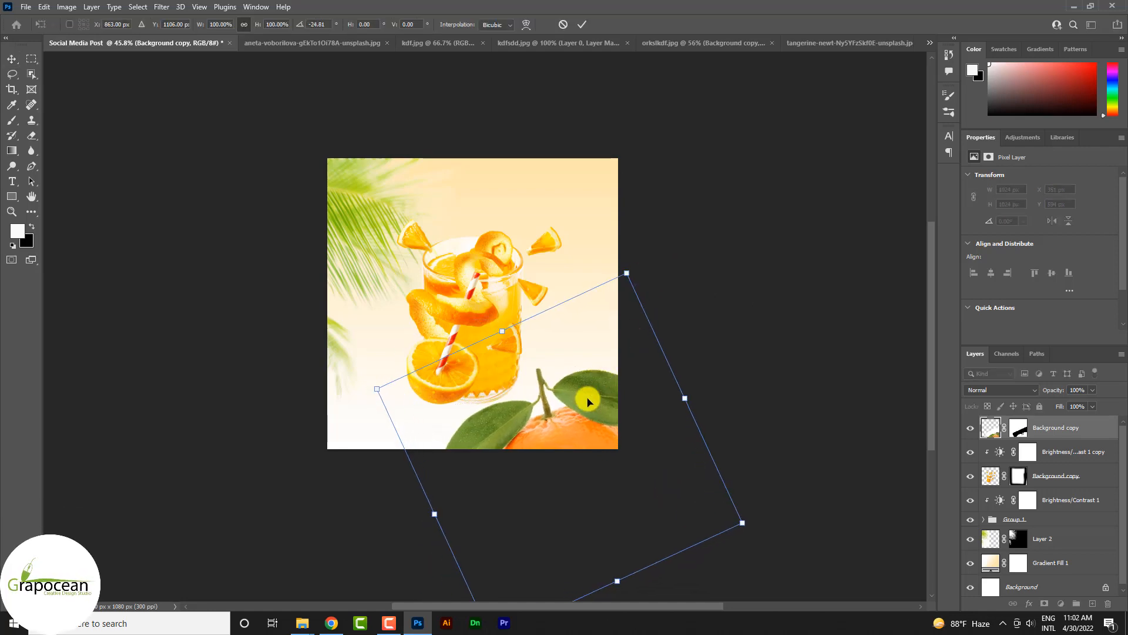
drag(587, 401, 627, 382)
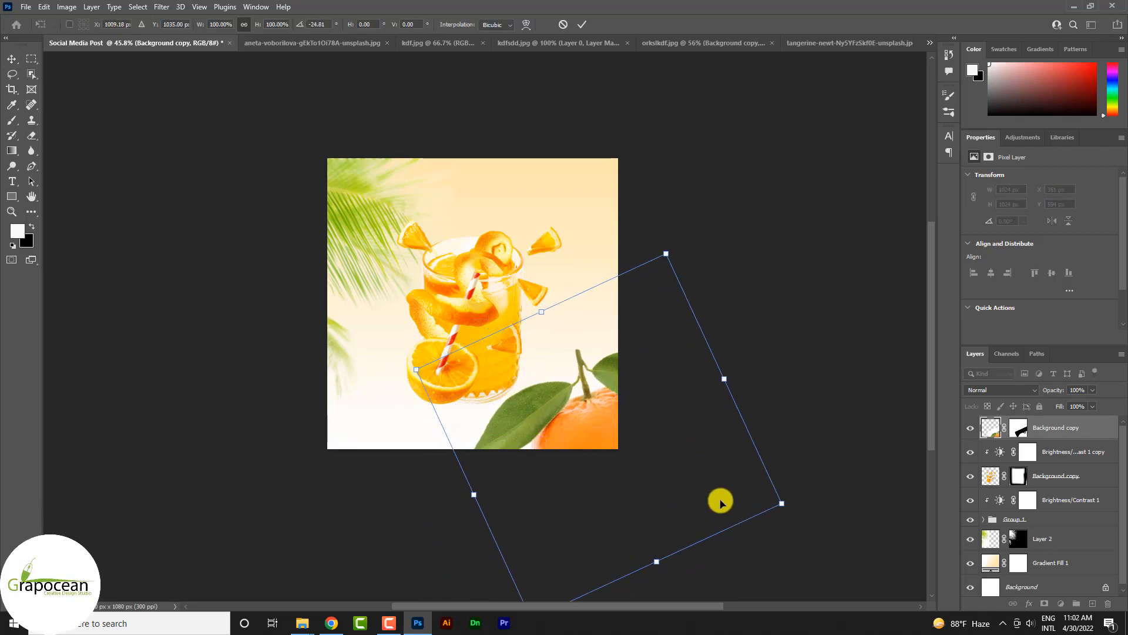
drag(802, 529, 776, 538)
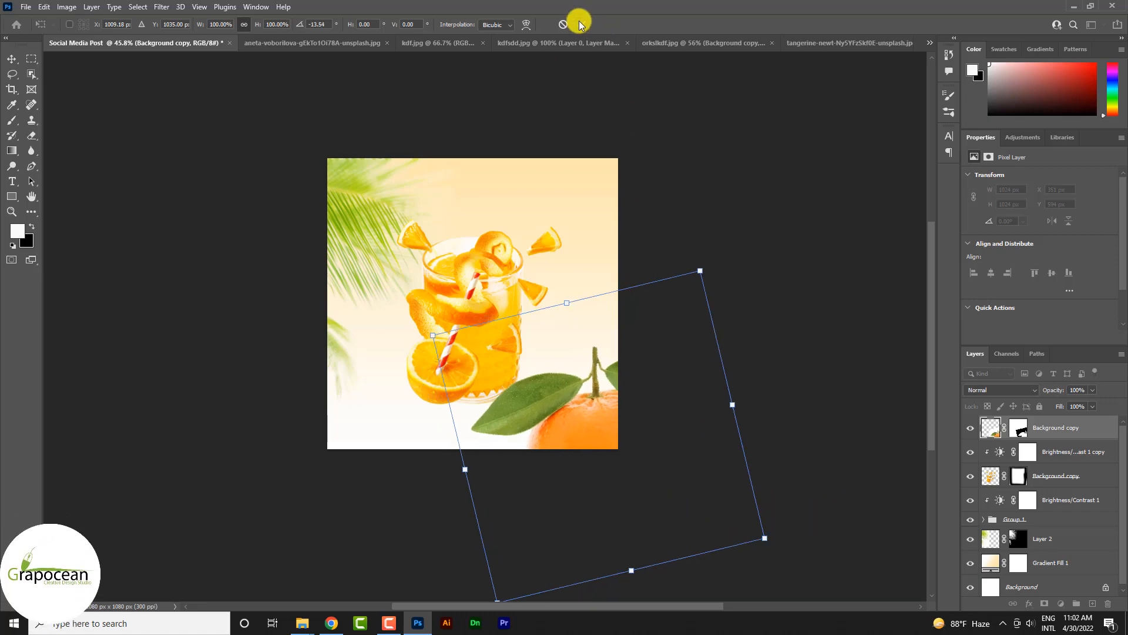
click(581, 25)
scroll(643, 463, down, 4)
key(z)
click(536, 448)
click(535, 388)
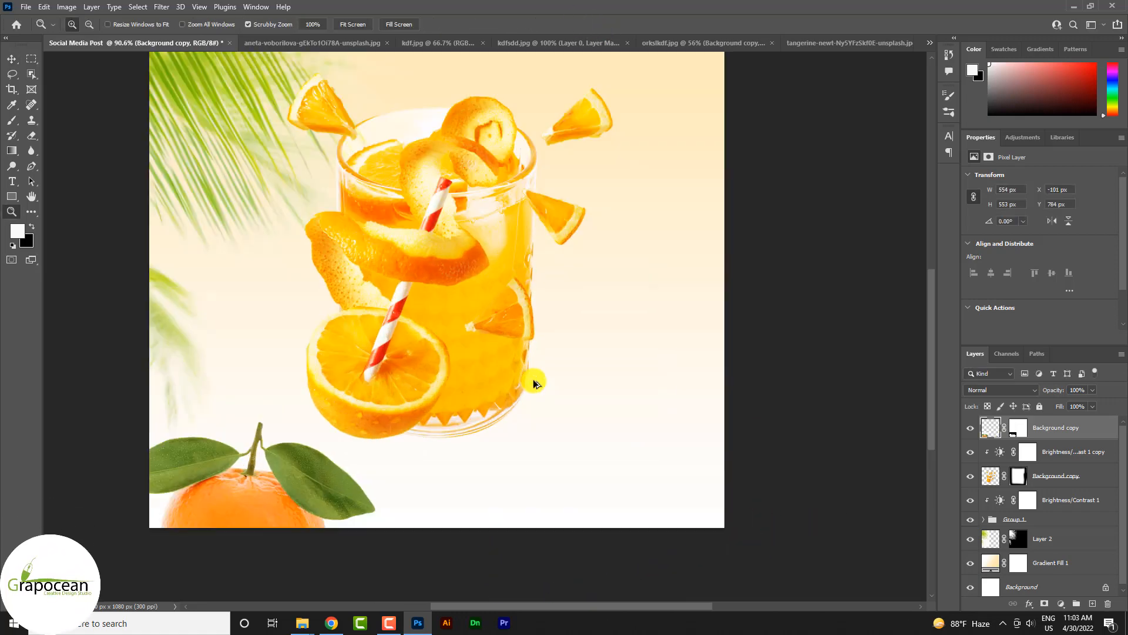
mouse_move(530, 379)
mouse_down()
mouse_move(515, 390)
mouse_move(542, 383)
mouse_up()
Step: Open the second palm leaf photo, kdf, from the Juice social Media post folder
click(26, 6)
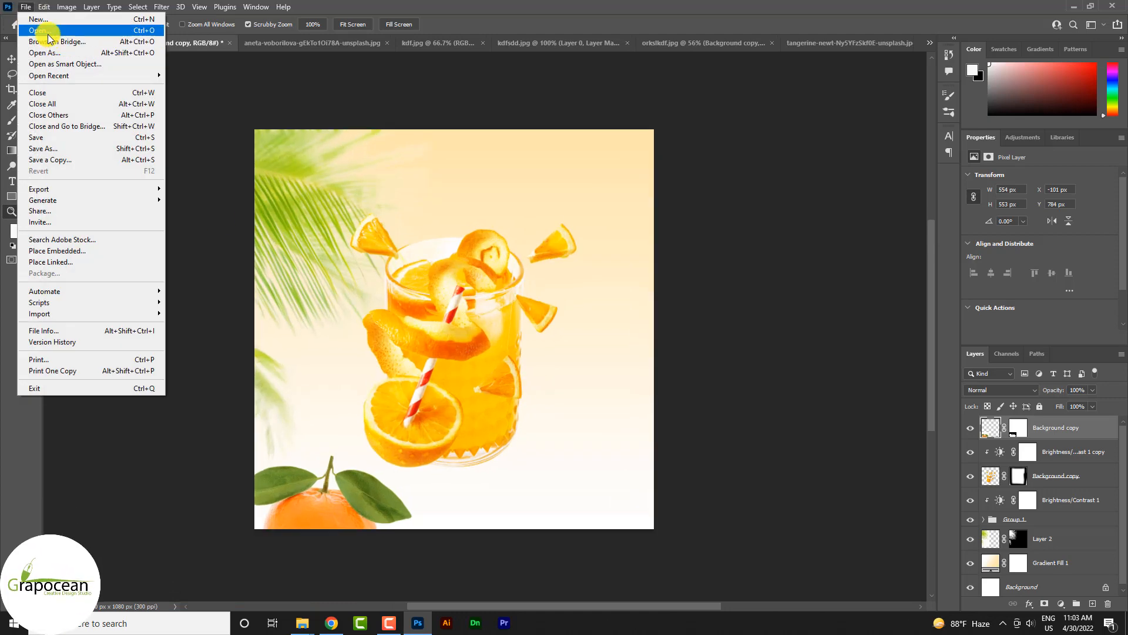
click(39, 30)
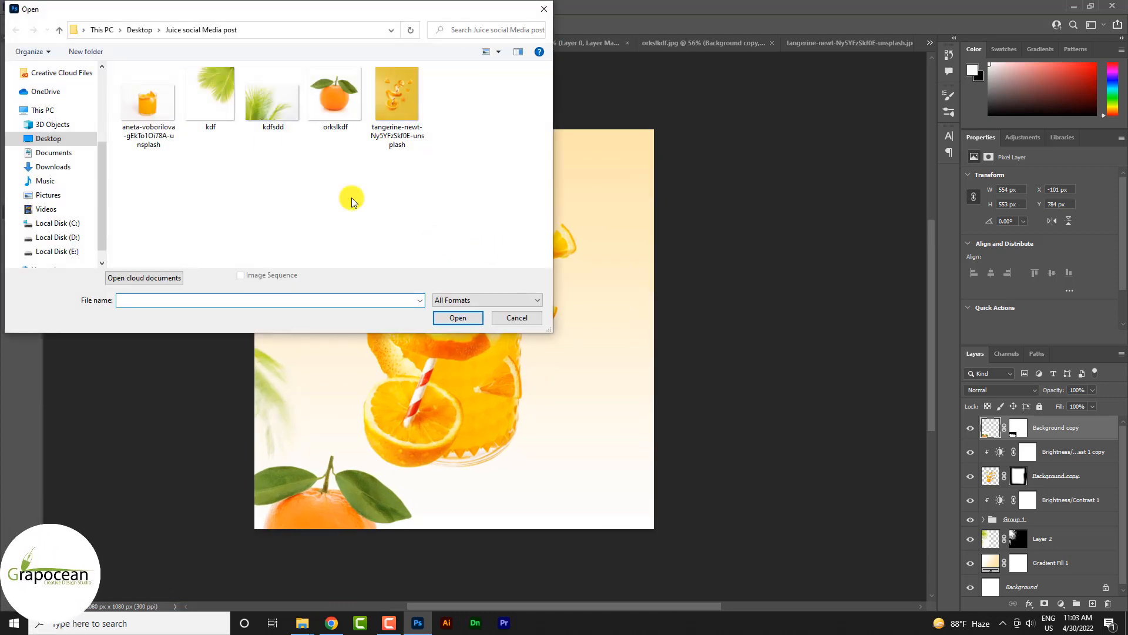
click(459, 317)
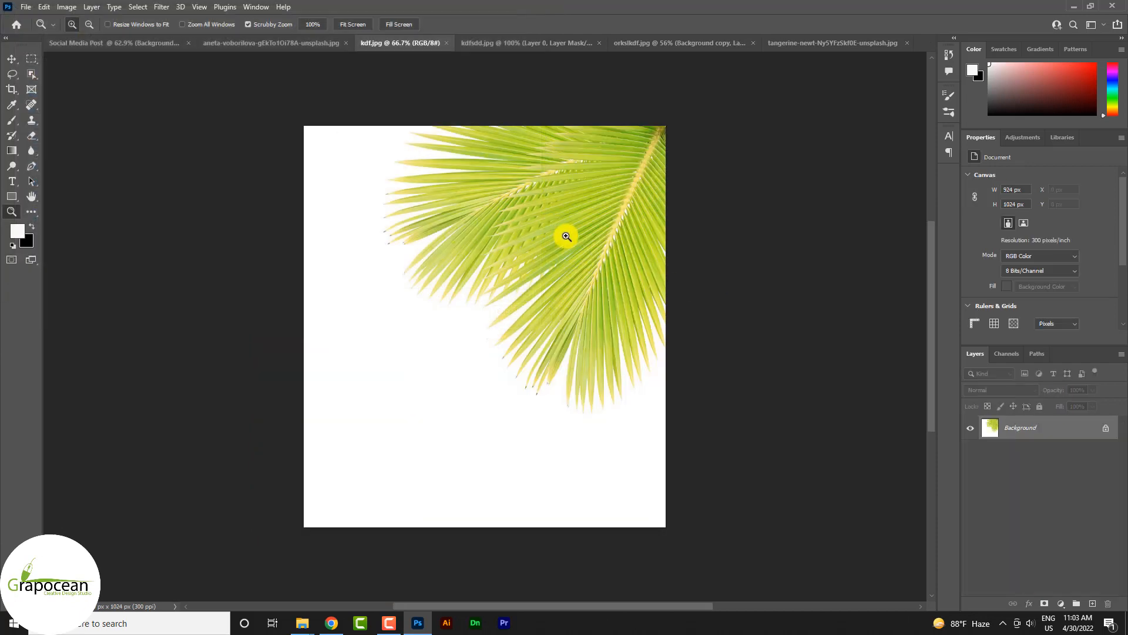
Step: Select the palm leaves in kdf.jpg using Color Range on the white background at Fuzziness 200 and inverting the selection
click(140, 7)
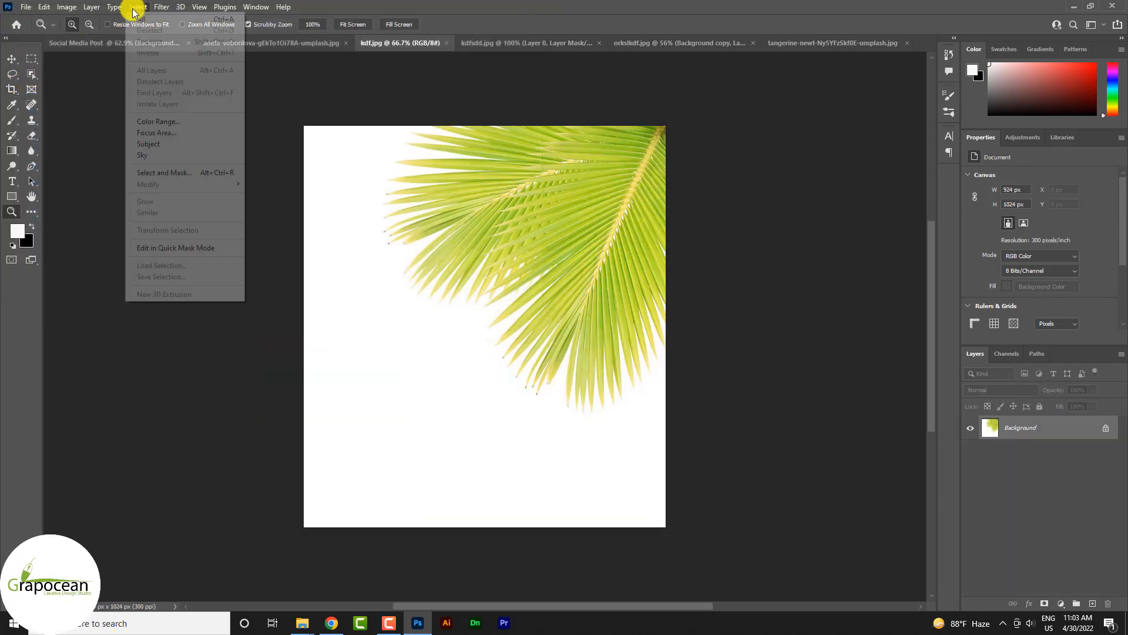
click(171, 124)
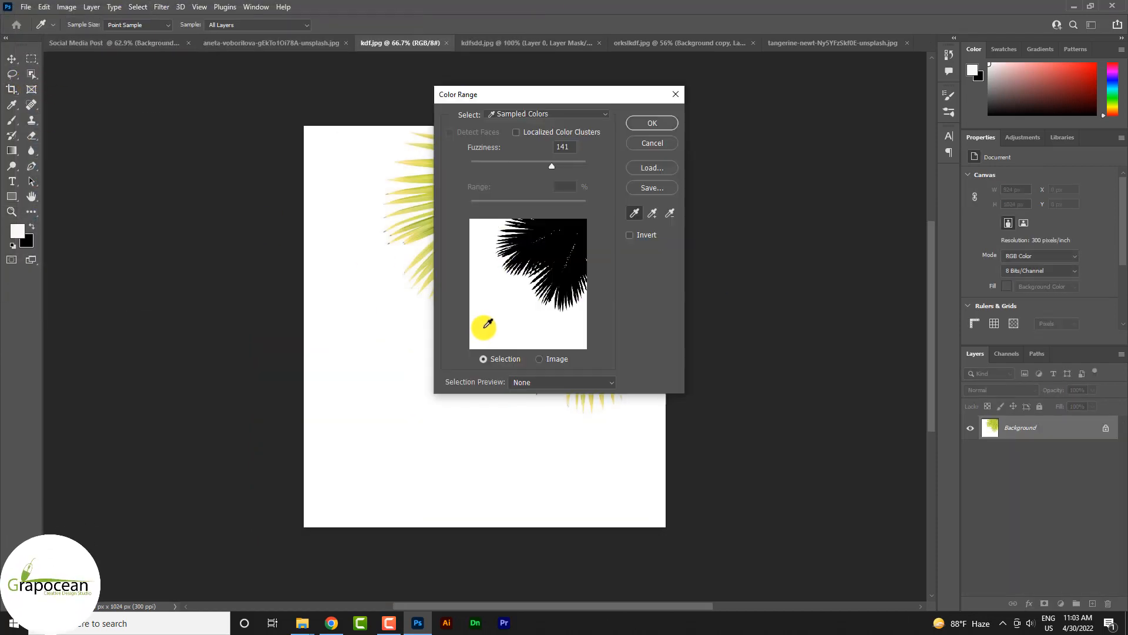
drag(547, 168, 484, 170)
drag(587, 171, 597, 171)
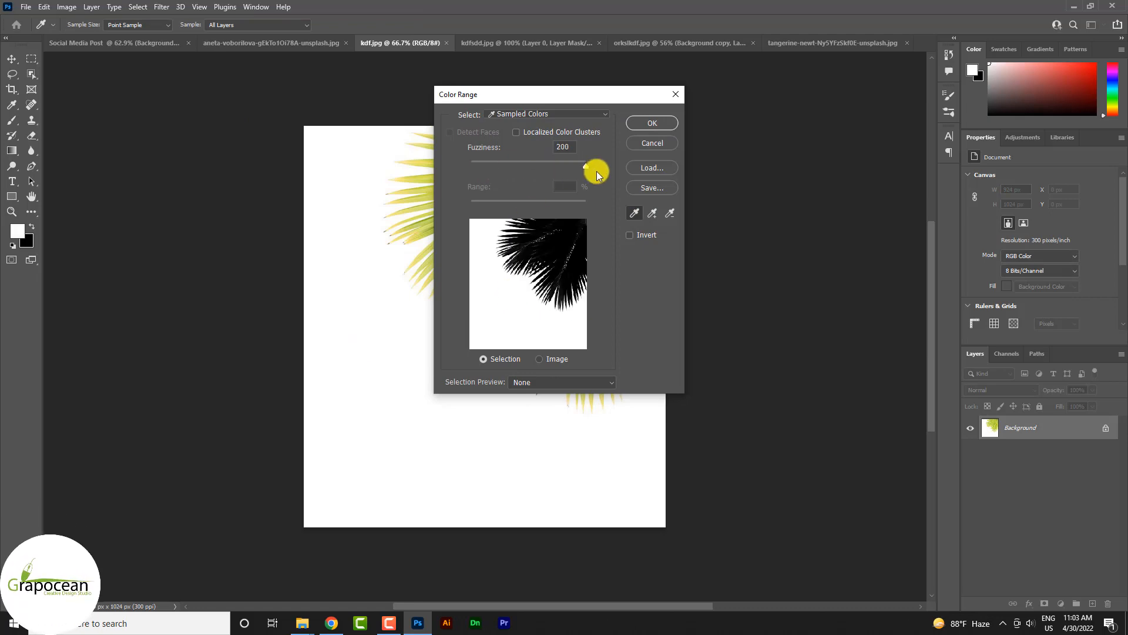
click(658, 121)
key(z)
key(ctrl+shift+i)
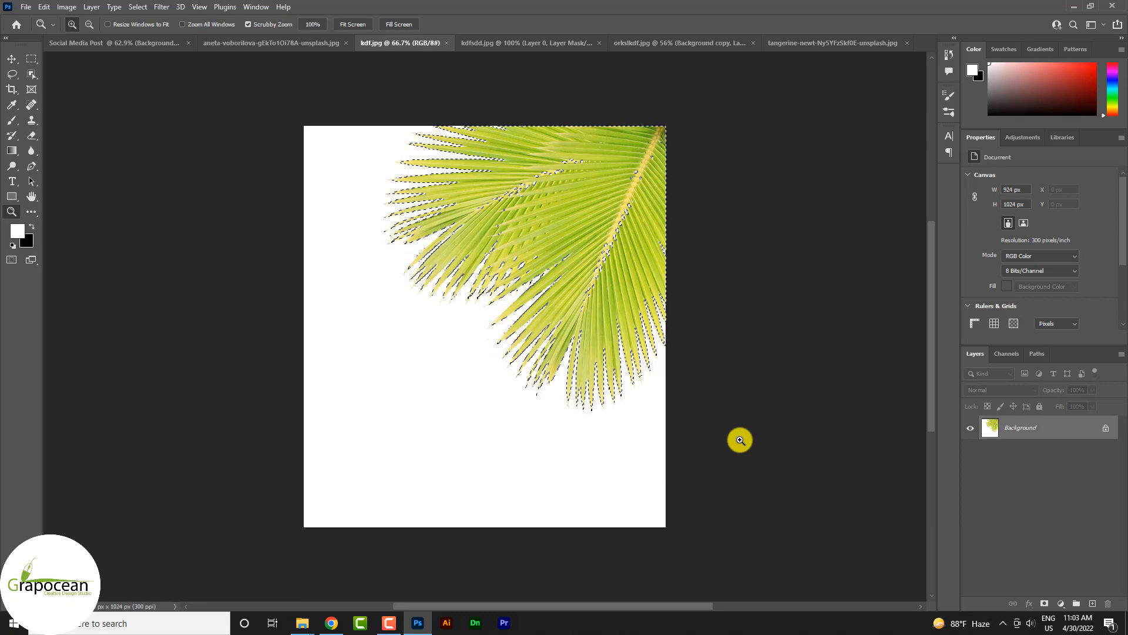
Step: Mask the photo to the selected leaves and place the masked layer in the upper right corner of the Social Media Post canvas
click(1046, 601)
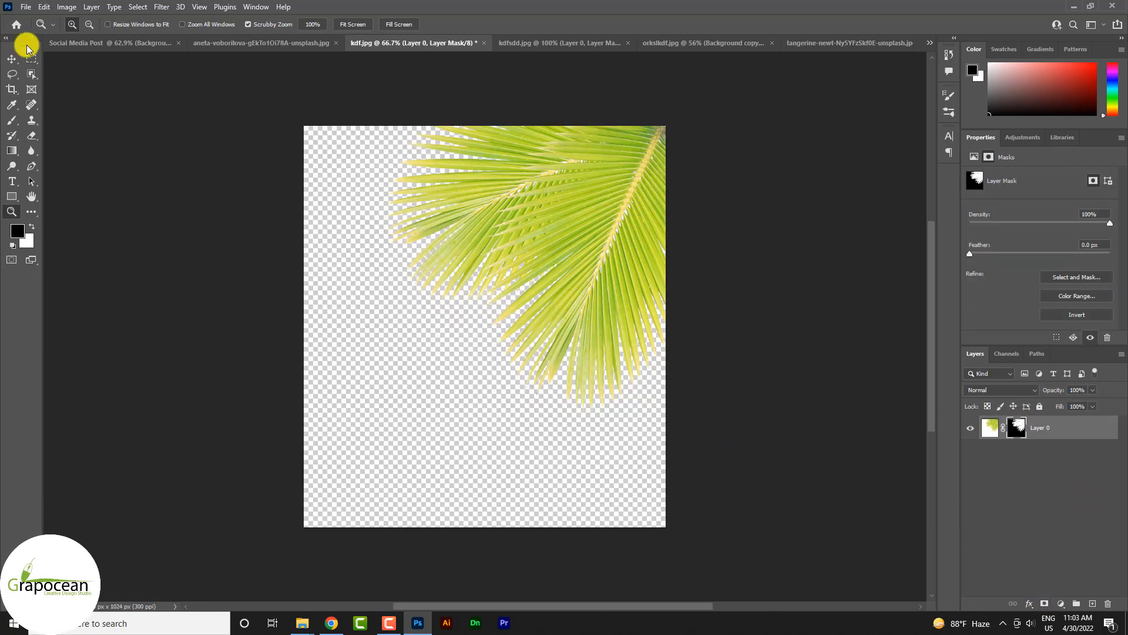
click(11, 59)
drag(540, 168, 587, 188)
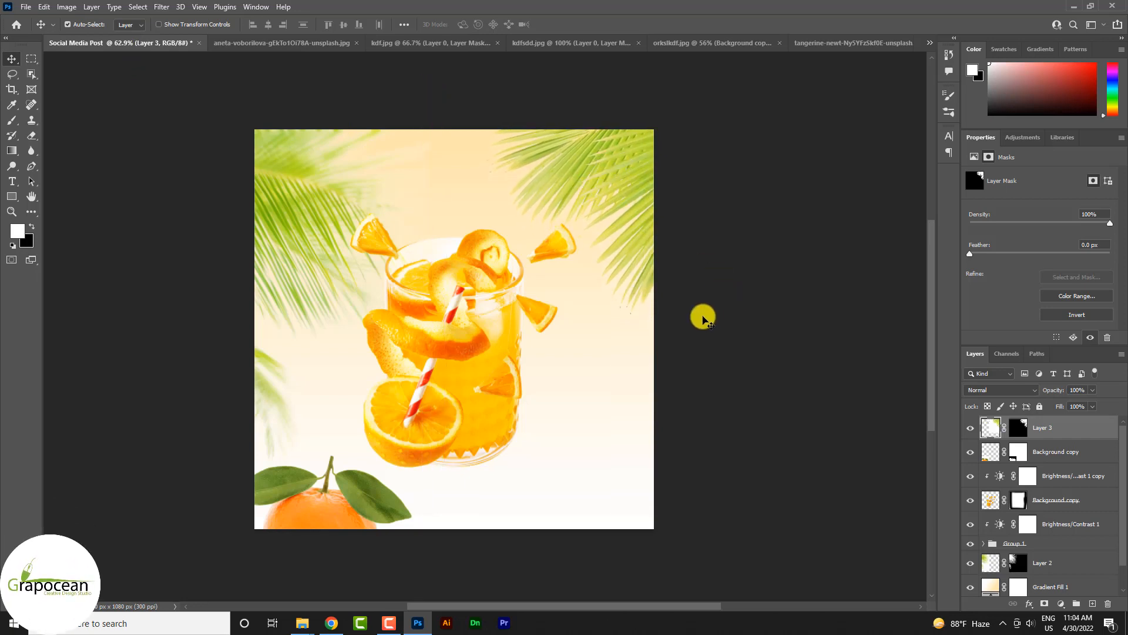
Step: Start a Path Blur on the upper-right palm leaf layer and draw a five-point curved path from the leaves around to the upper middle
scroll(703, 321, down, 2)
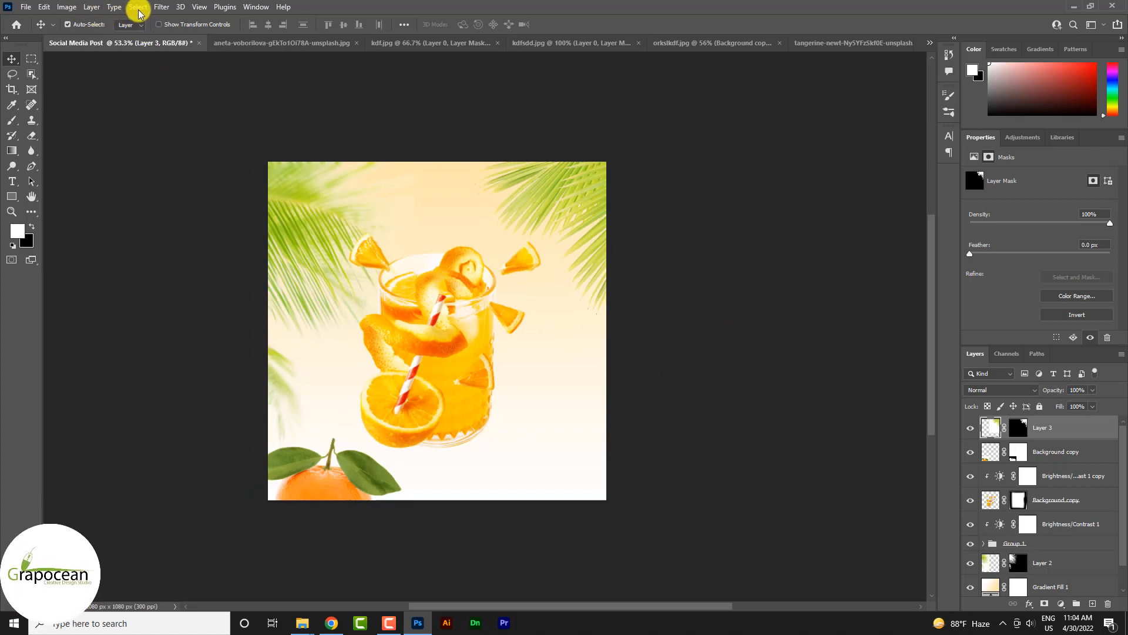
click(161, 8)
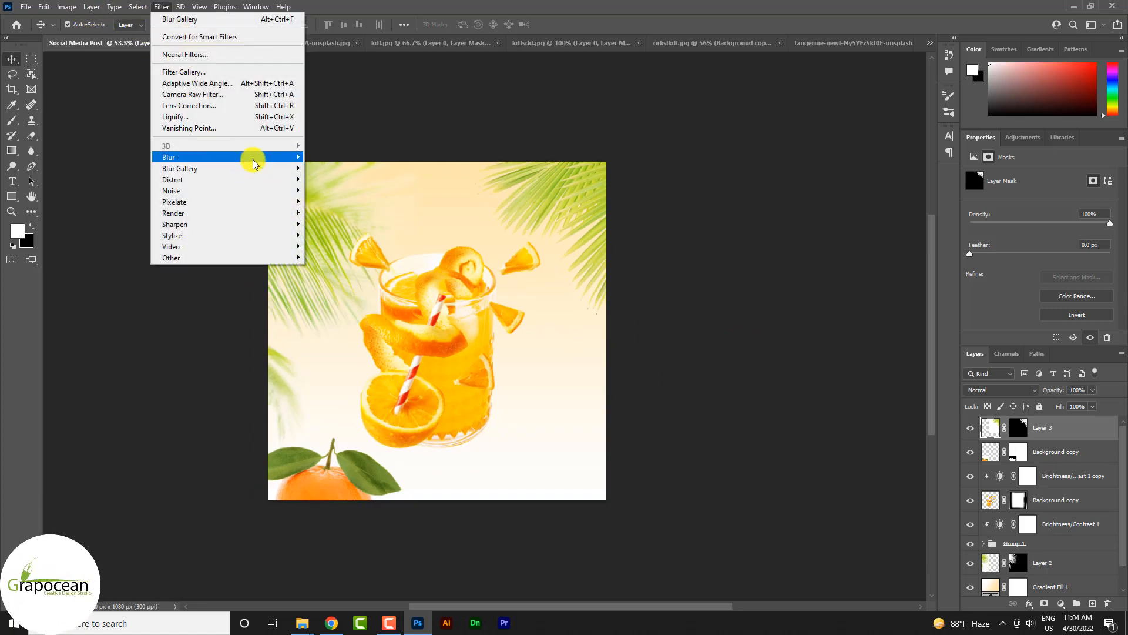
mouse_move(253, 163)
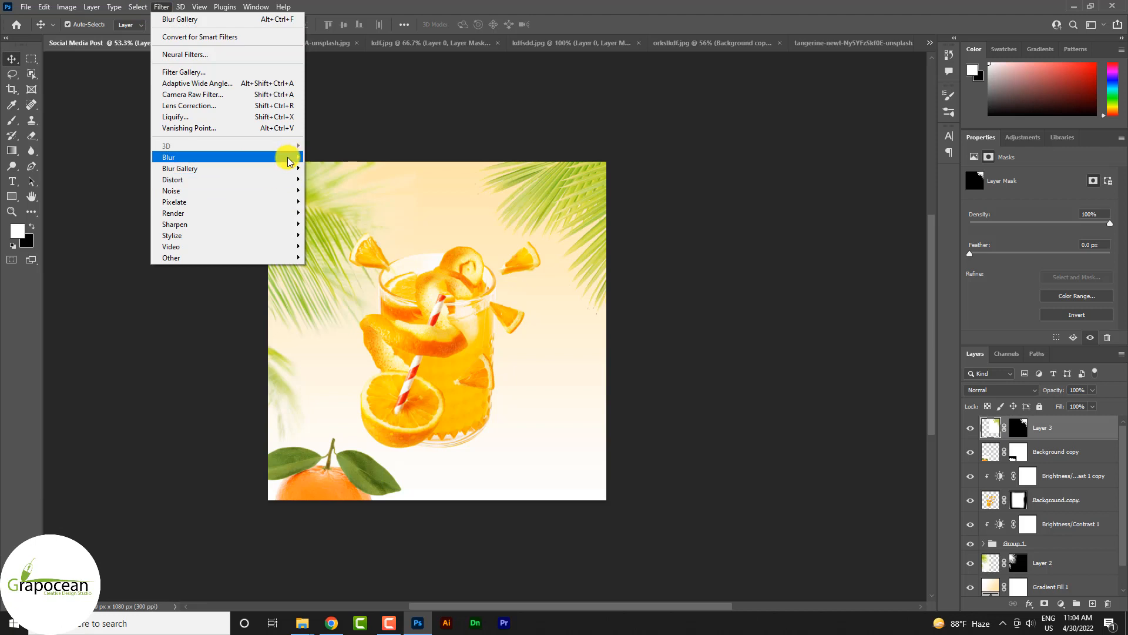
mouse_move(288, 169)
click(337, 202)
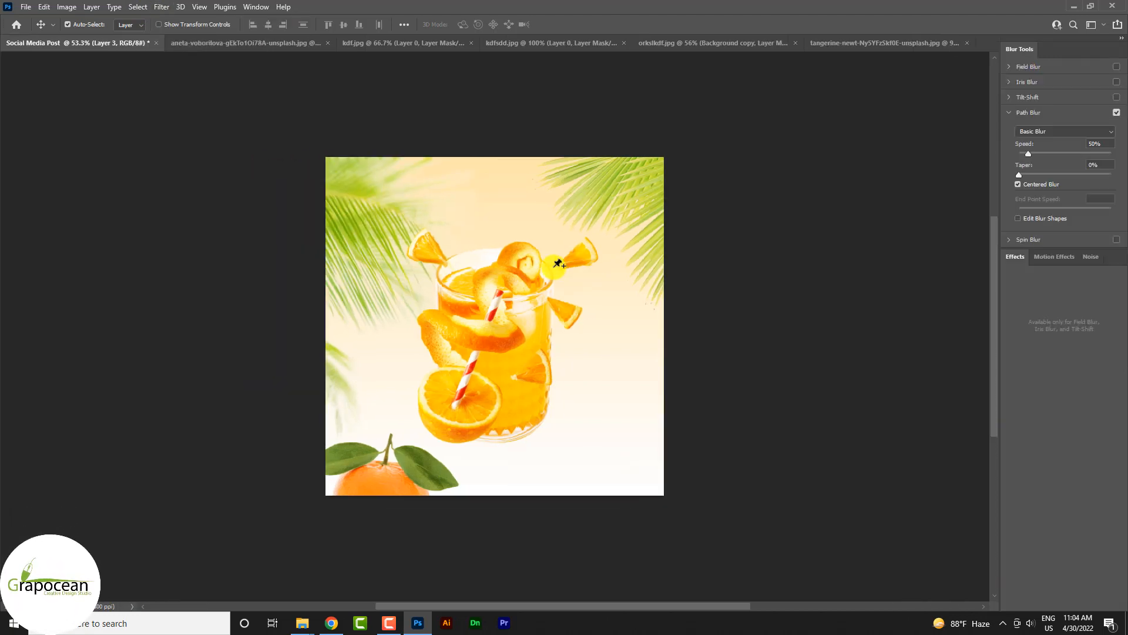
click(648, 205)
click(647, 316)
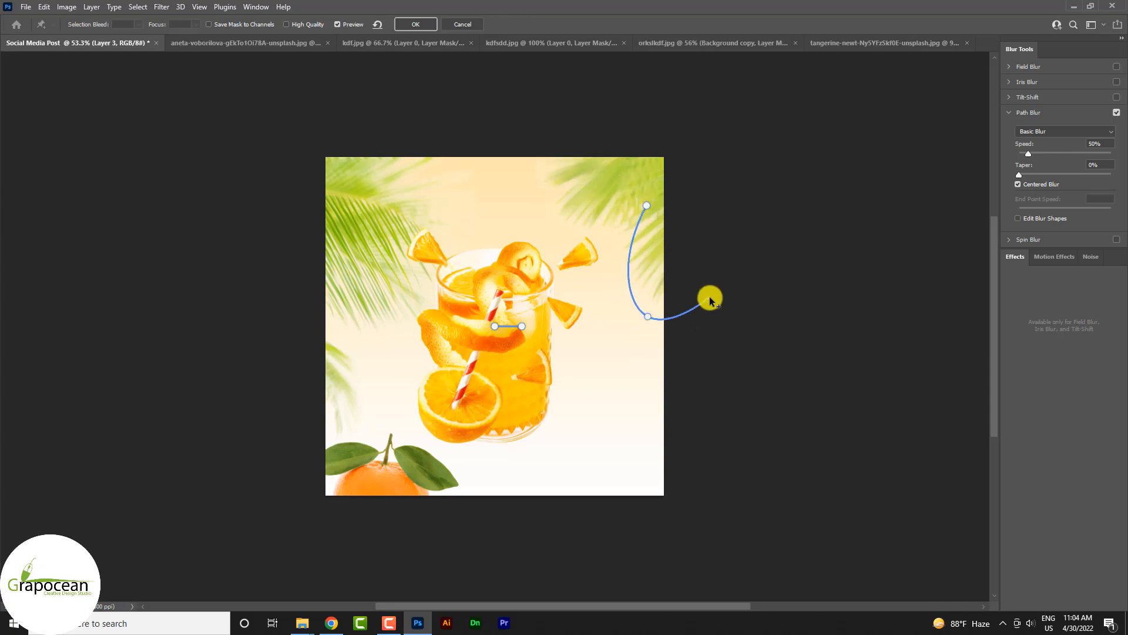
click(723, 406)
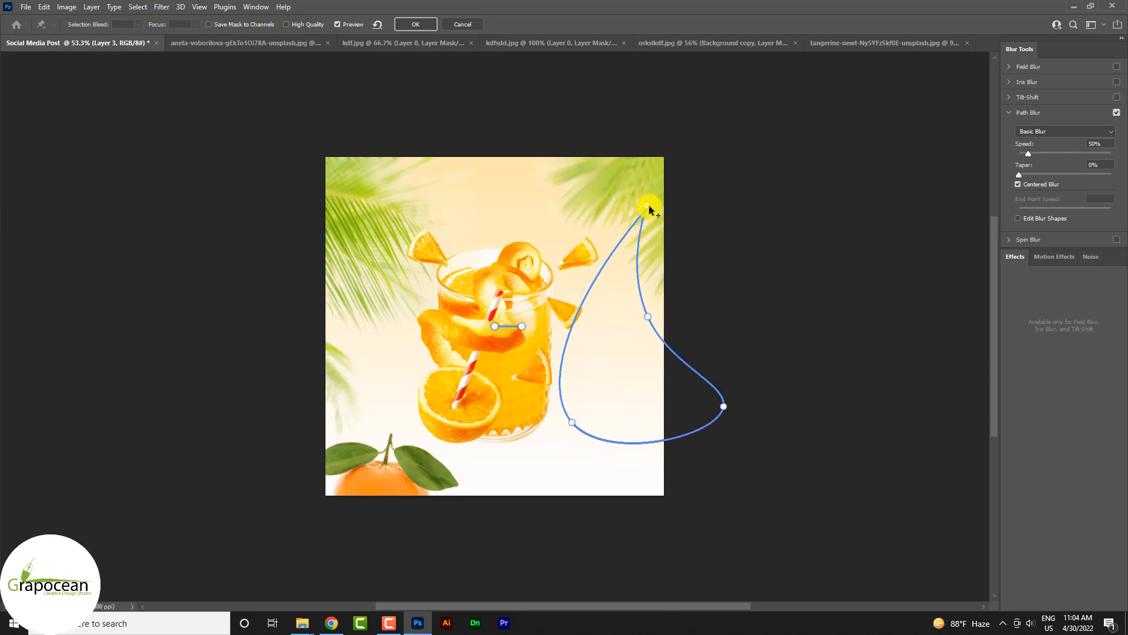
double_click(521, 180)
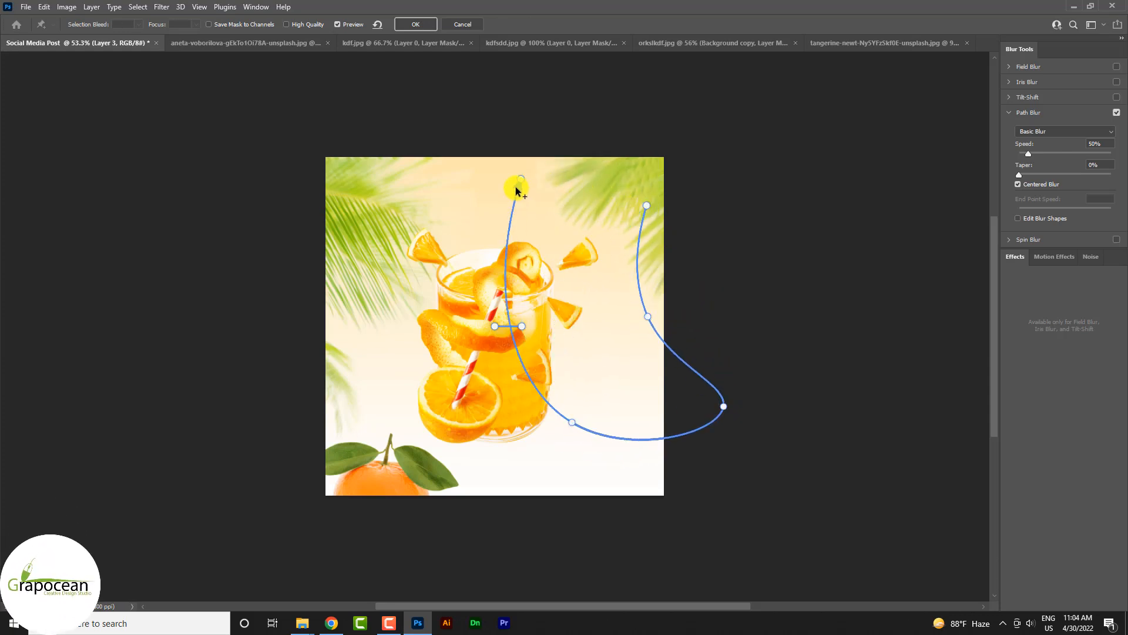
Step: Reshape the blur path by moving its start beyond the canvas's right edge and its end further left, and apply the Path Blur
drag(647, 206, 787, 228)
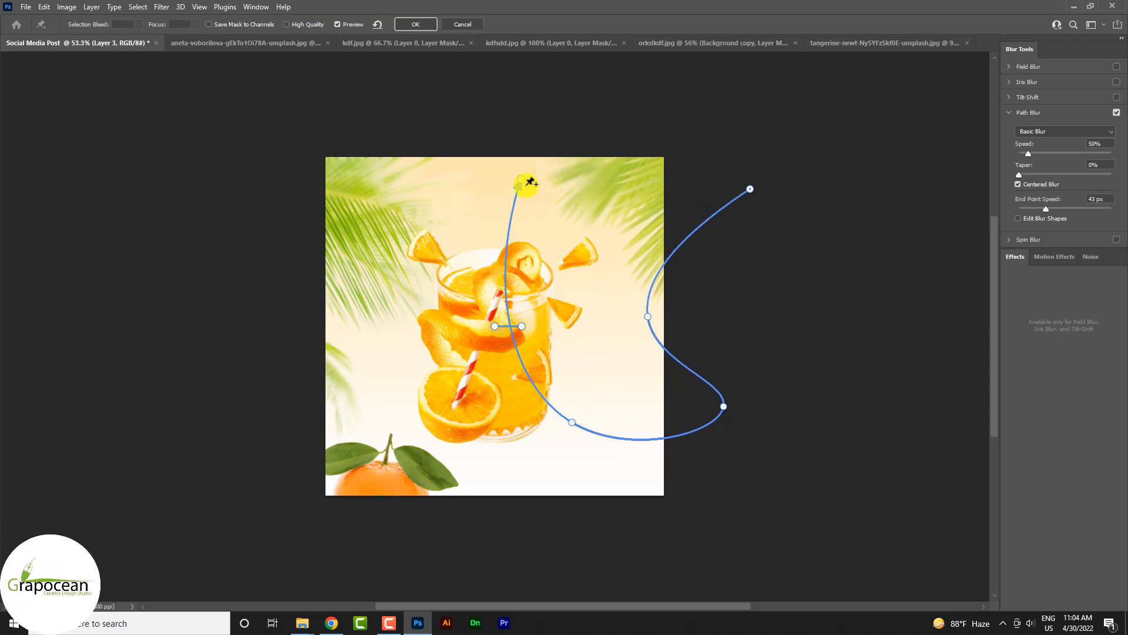
drag(521, 180, 443, 193)
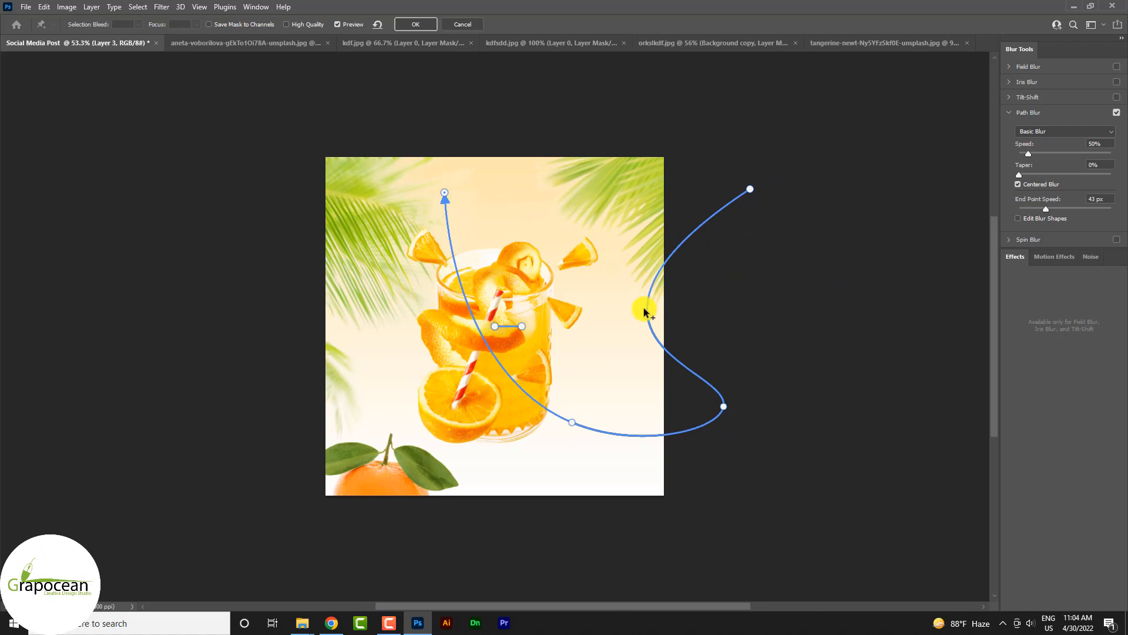
mouse_move(641, 314)
mouse_down()
mouse_move(708, 305)
mouse_move(642, 305)
mouse_up()
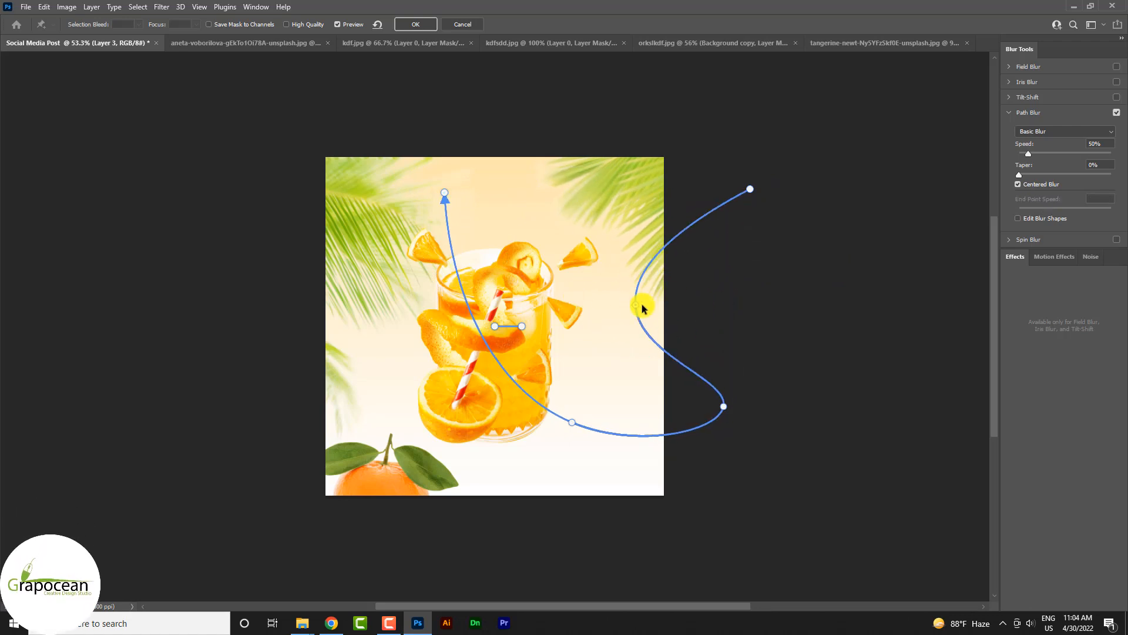
drag(753, 188, 787, 196)
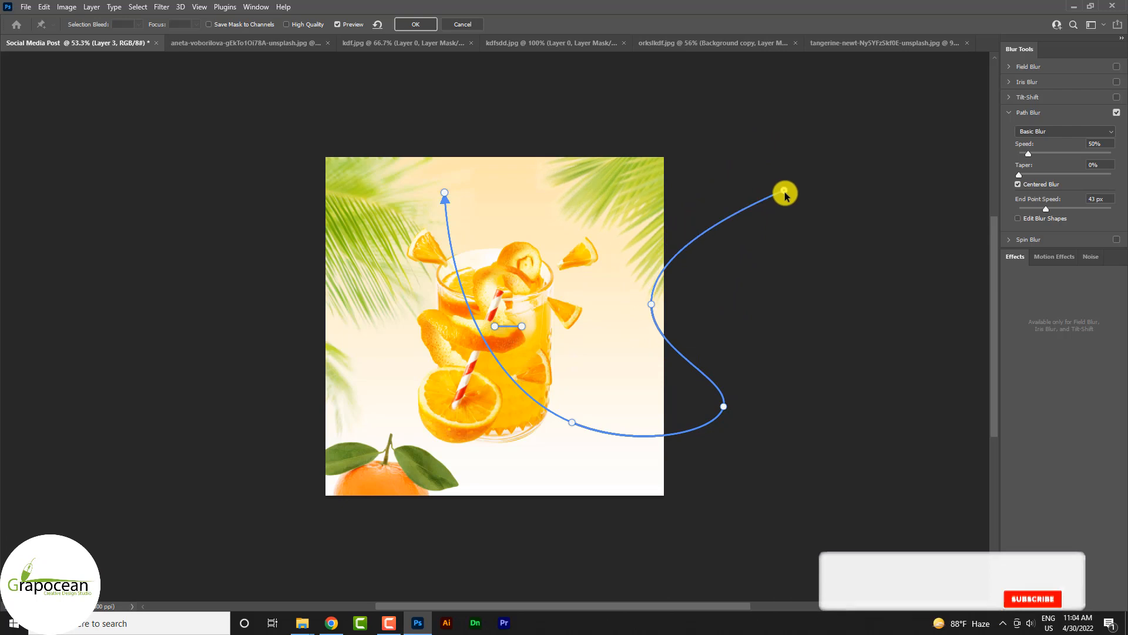
click(417, 24)
scroll(620, 316, down, 3)
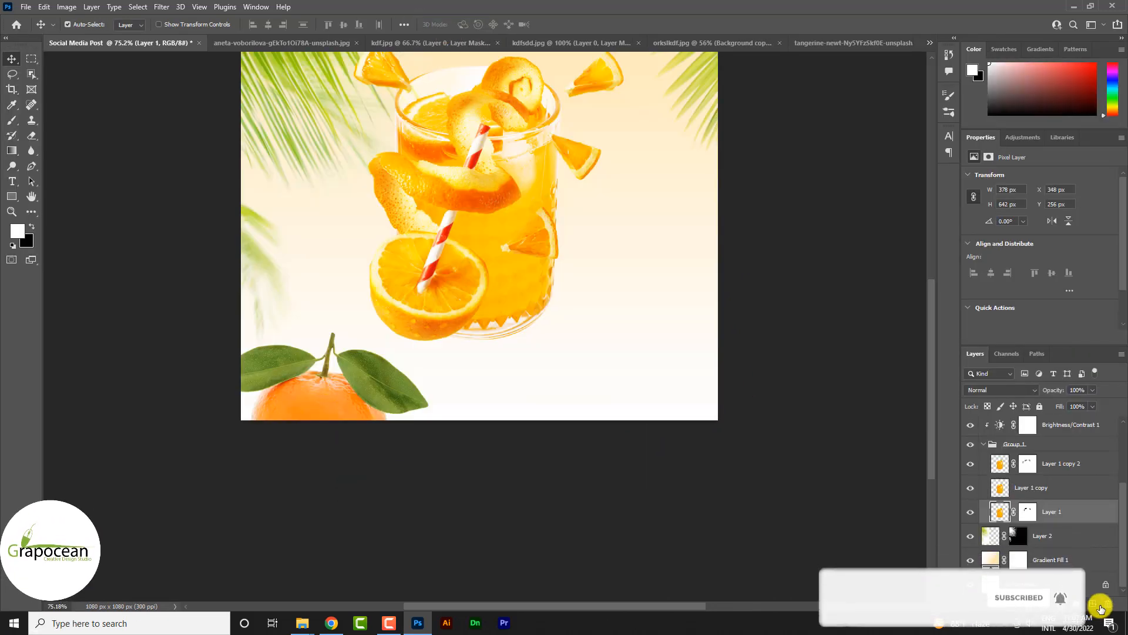
Step: Add a new layer beneath Layer 1 inside Group 1, choose the Brush tool, and undo the white test dab
click(1093, 604)
drag(1067, 518, 1059, 546)
right_click(12, 120)
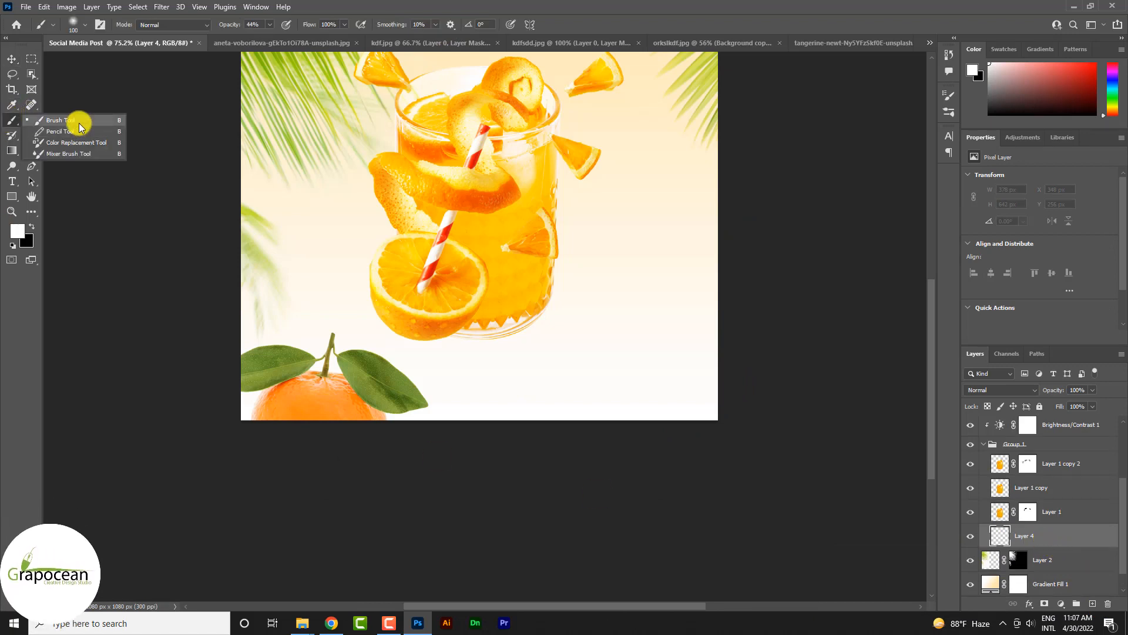
click(78, 119)
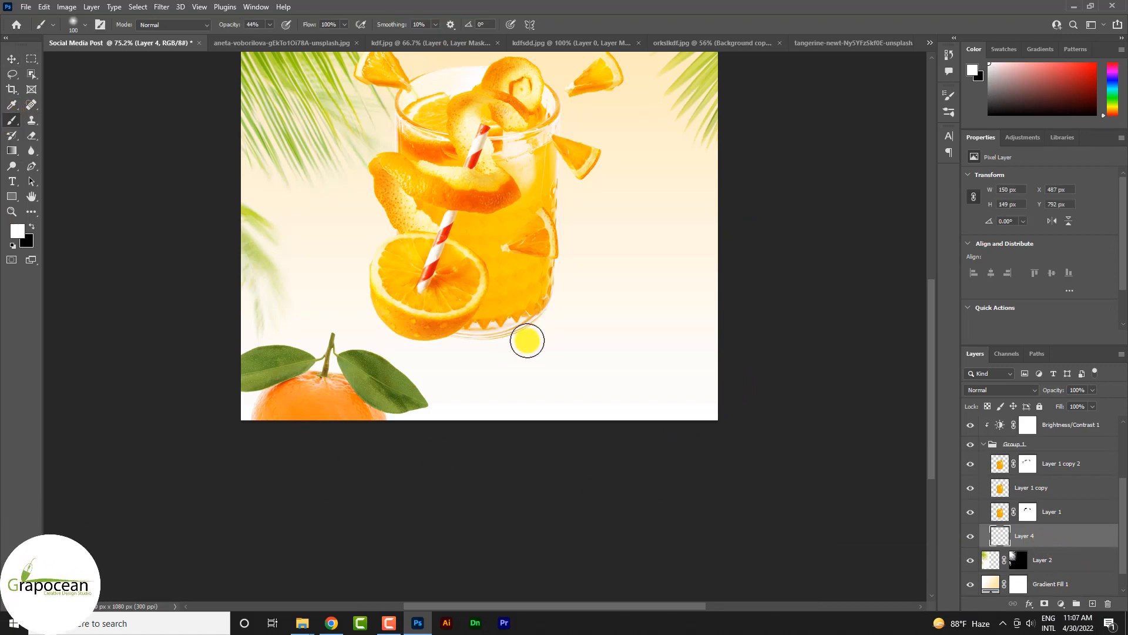
key(ctrl+z)
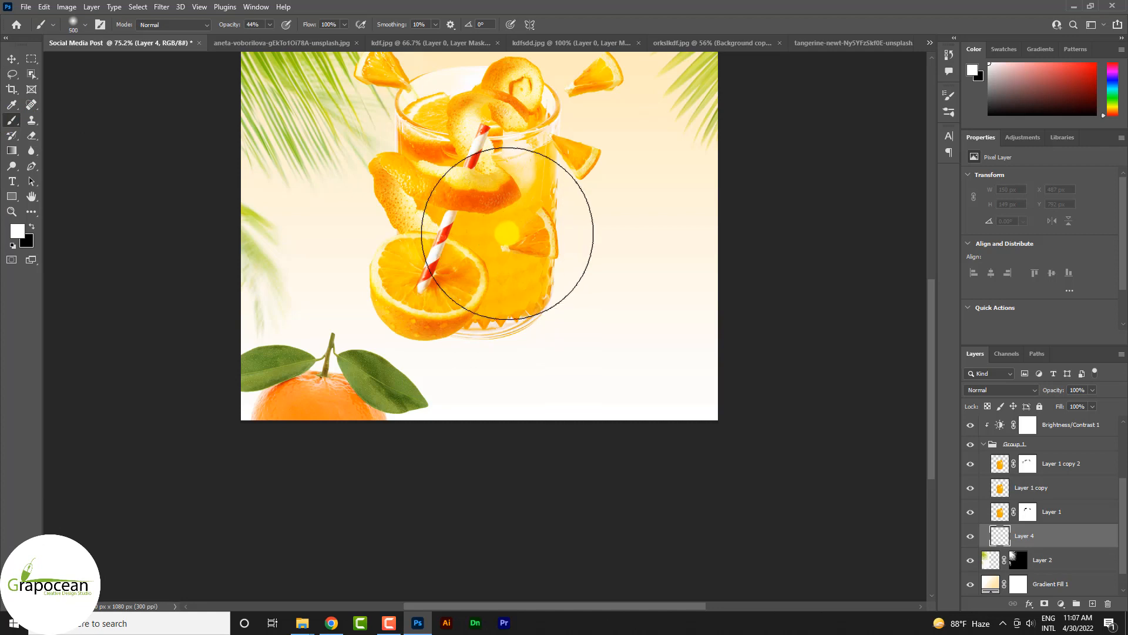
Step: Sample the orange of the peel as foreground colour and paint a large soft 900 px spot on Layer 4
click(17, 231)
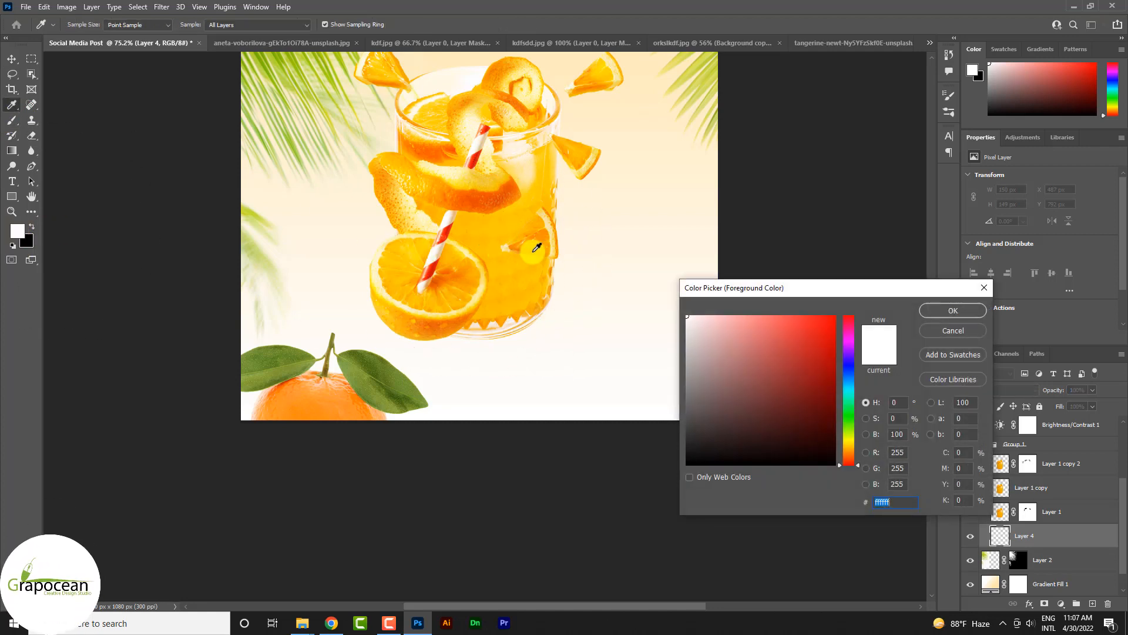
click(502, 196)
click(952, 310)
scroll(587, 357, down, 3)
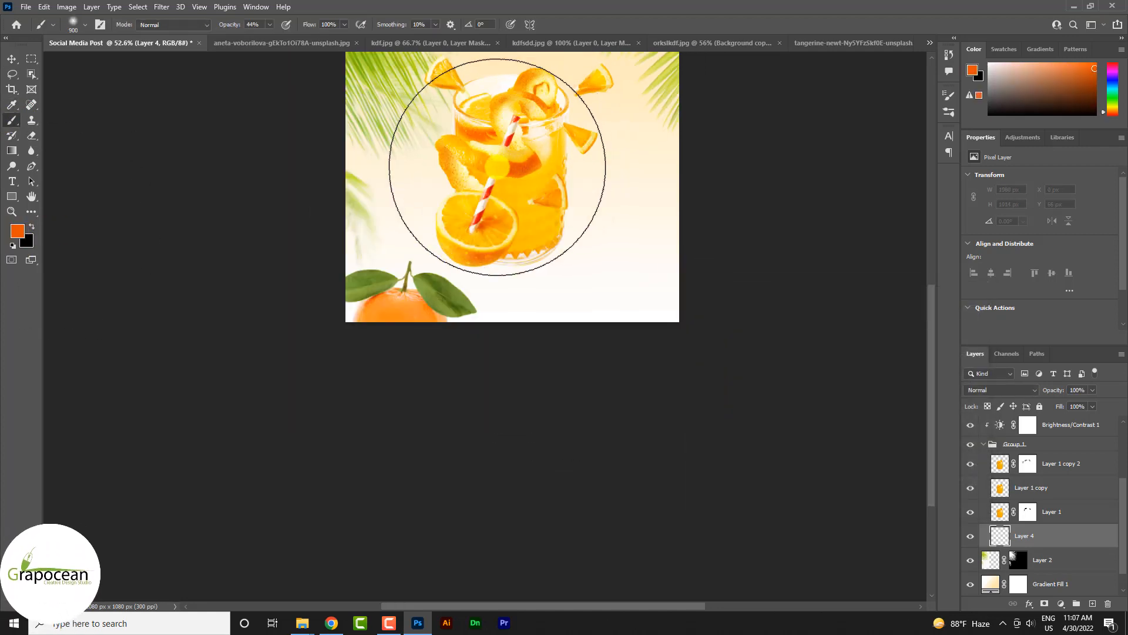
Step: Transform the orange spot into a flat glow about 892 × 182 px beneath the glass's base
key(ctrl+t)
scroll(539, 182, down, 3)
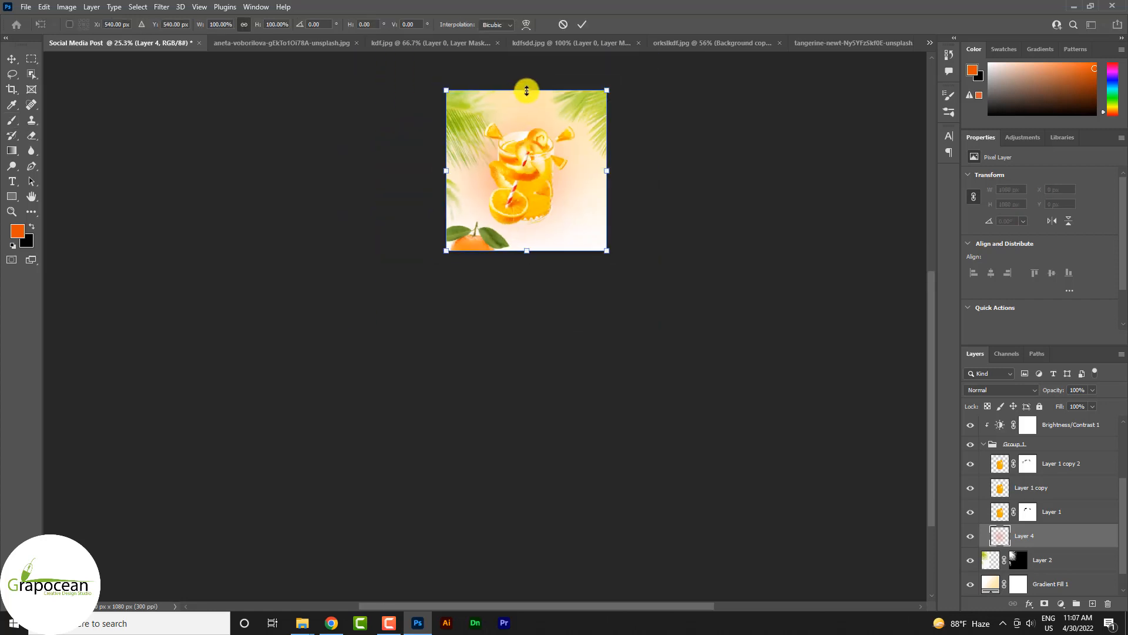
drag(526, 90, 562, 216)
scroll(528, 233, up, 2)
click(603, 273)
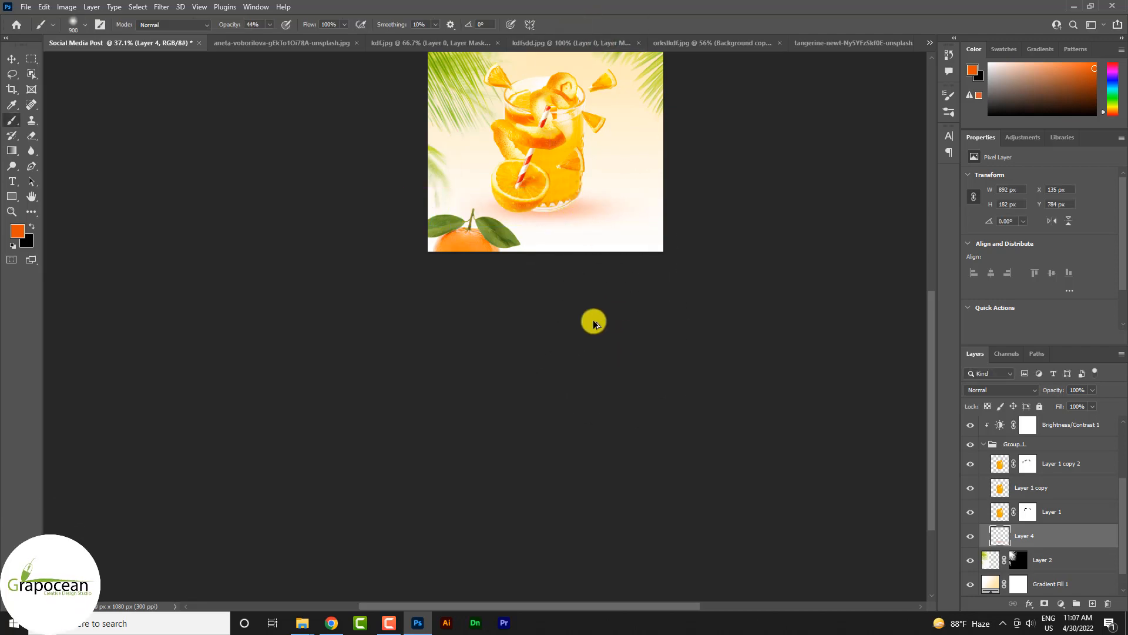
key(ctrl+0)
click(591, 331)
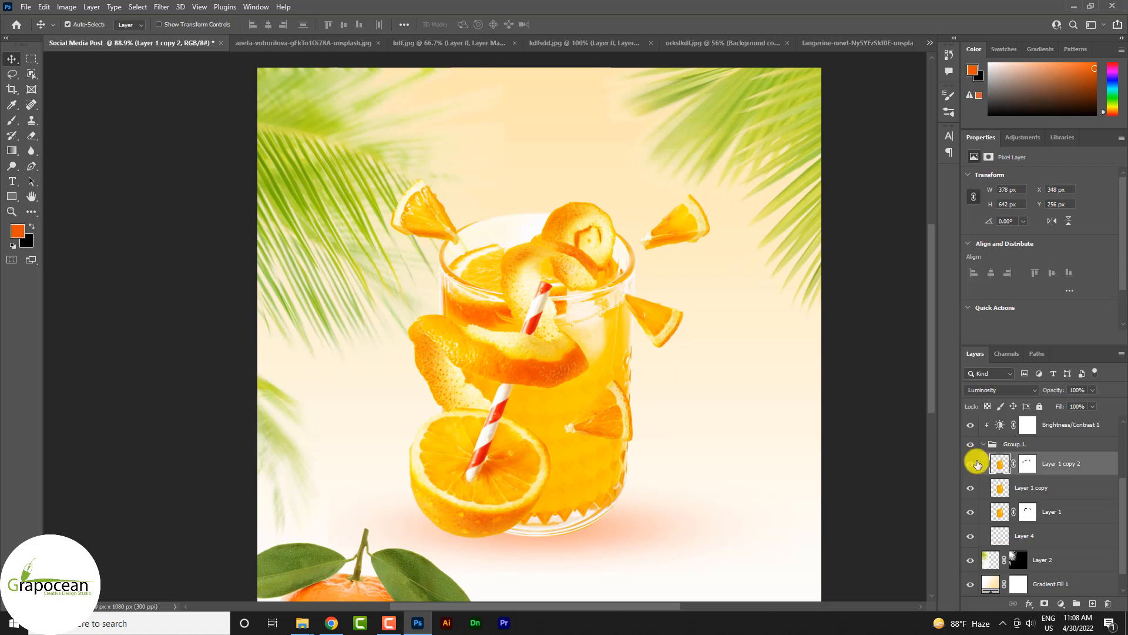
Step: Add a Brightness/Contrast adjustment clipped to Group 1 with Brightness -67 and Contrast 100, and invert its mask to black
click(984, 445)
click(1065, 604)
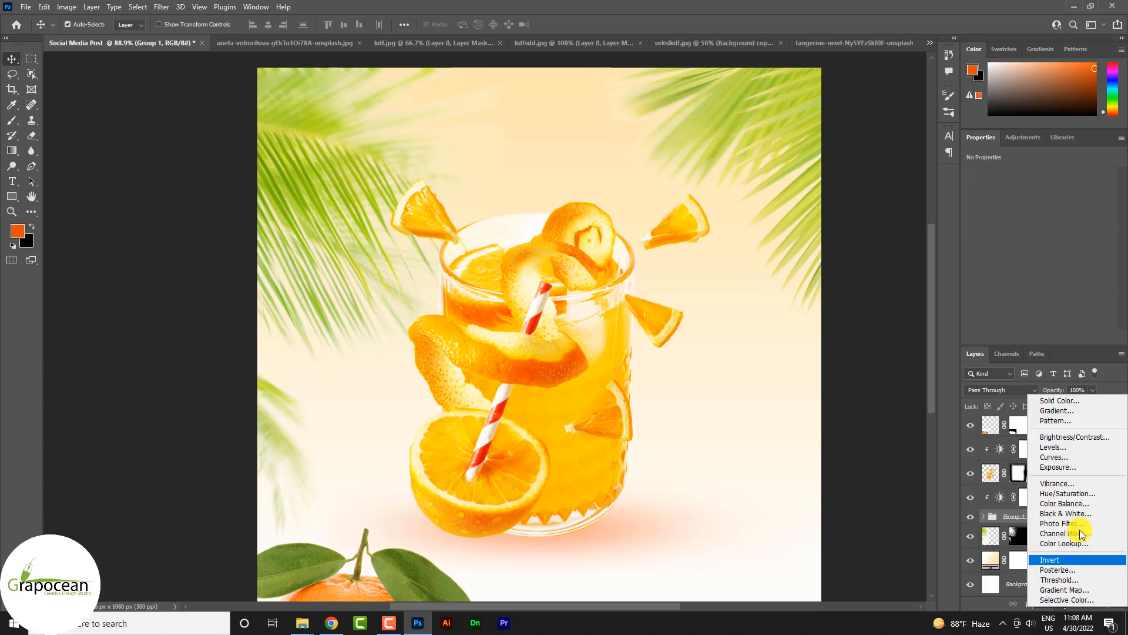
click(1088, 439)
drag(1040, 209, 1111, 236)
right_click(1062, 518)
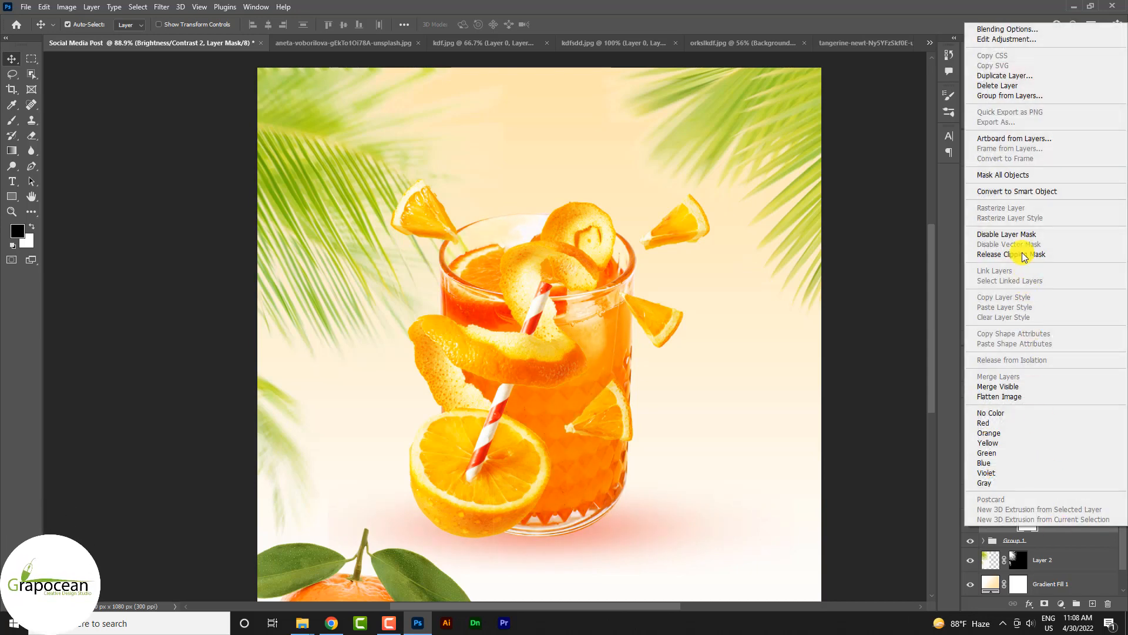
click(887, 454)
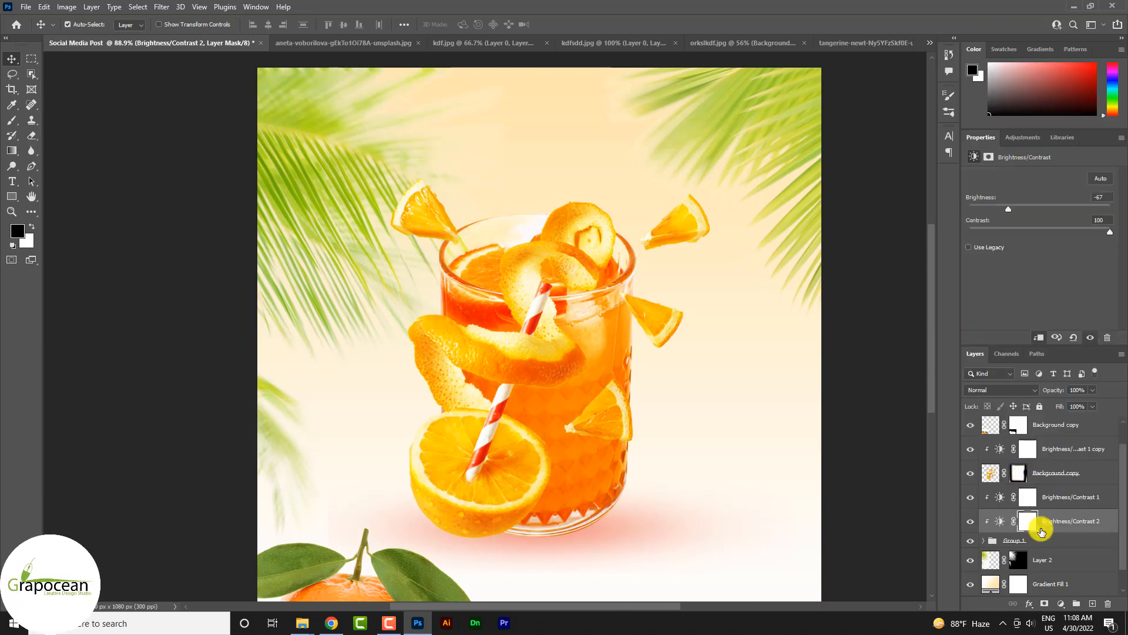
click(1027, 523)
key(ctrl+i)
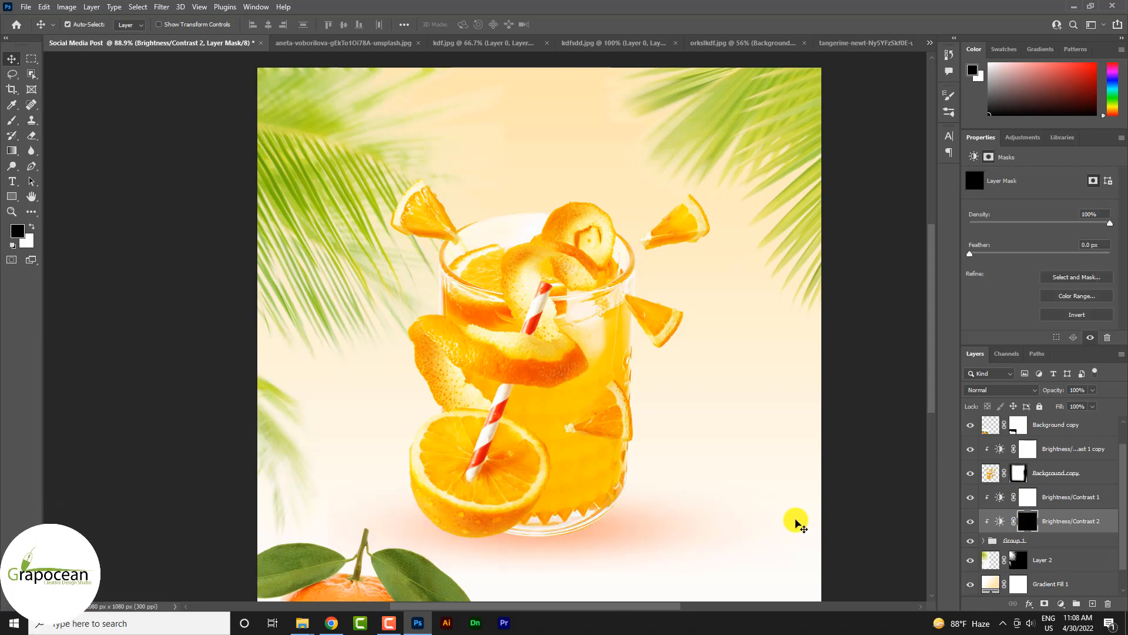
Step: Paint white with a 125 px brush on the Brightness/Contrast 2 mask along the glass's left and right sides
drag(13, 125, 61, 120)
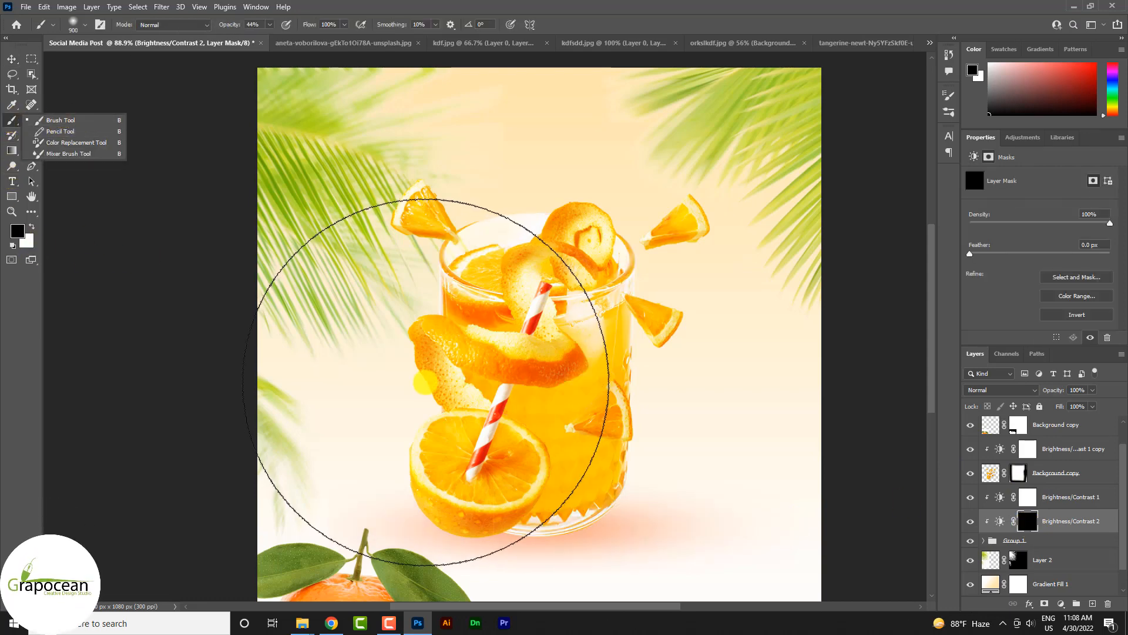
key(bracketleft)
key(bracketleft)
key(bracketleft)
key(bracketleft)
key(bracketleft)
key(bracketleft)
key(bracketleft)
key(bracketleft)
key(bracketleft)
key(bracketleft)
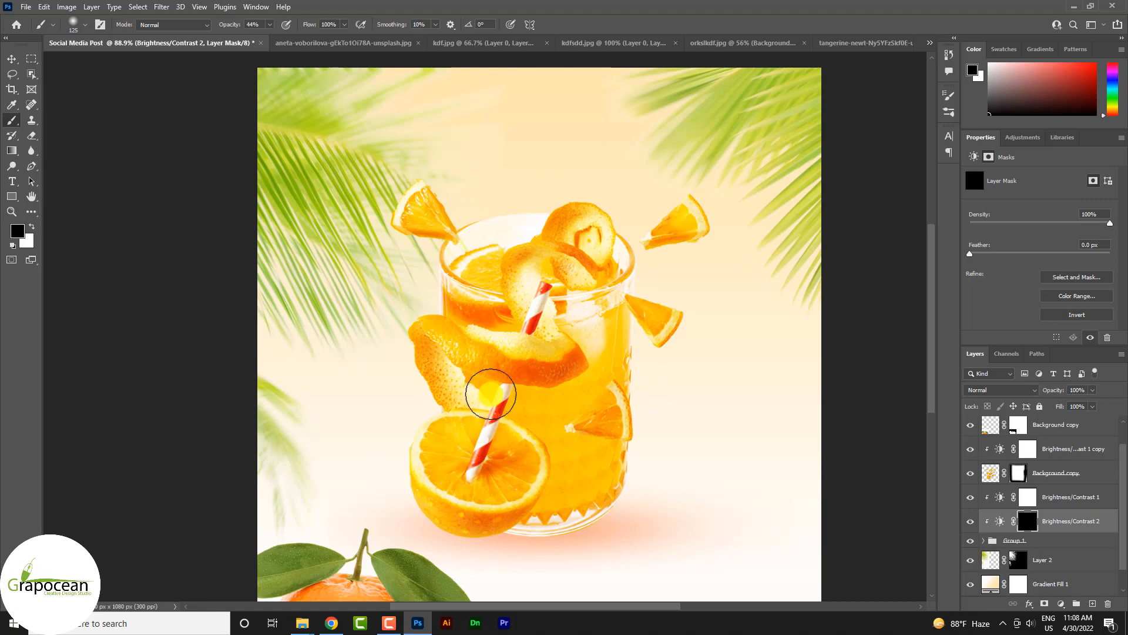
key(x)
drag(471, 241, 472, 318)
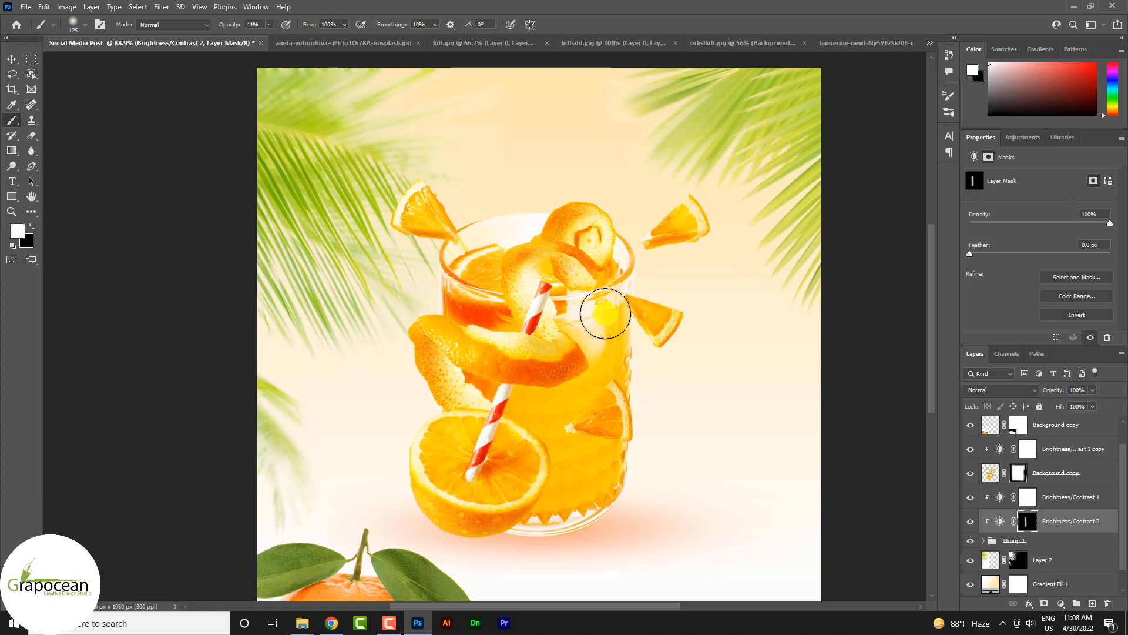
drag(622, 264, 610, 452)
drag(614, 290, 601, 613)
scroll(615, 466, down, 3)
scroll(634, 462, up, 2)
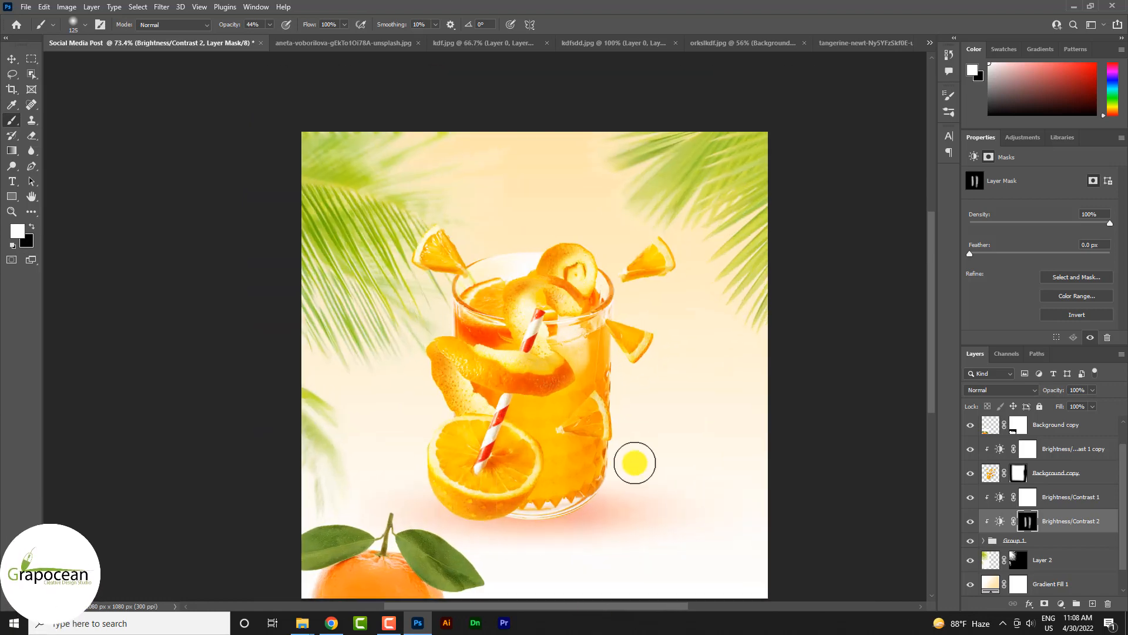
key(ctrl+z)
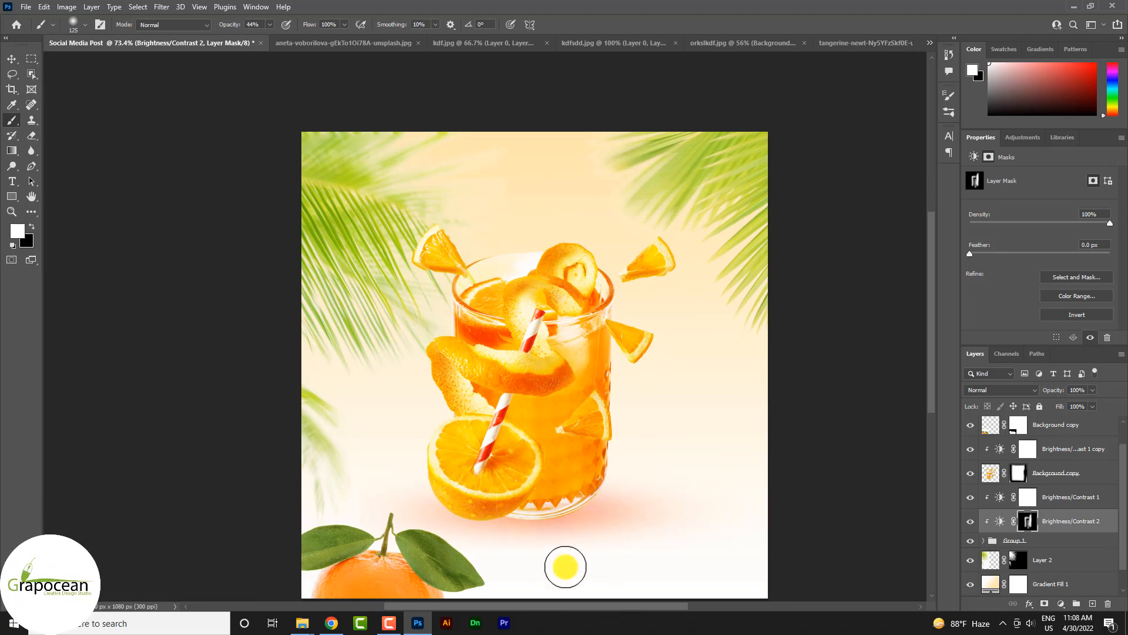
scroll(595, 511, down, 2)
scroll(599, 514, up, 3)
scroll(600, 511, down, 2)
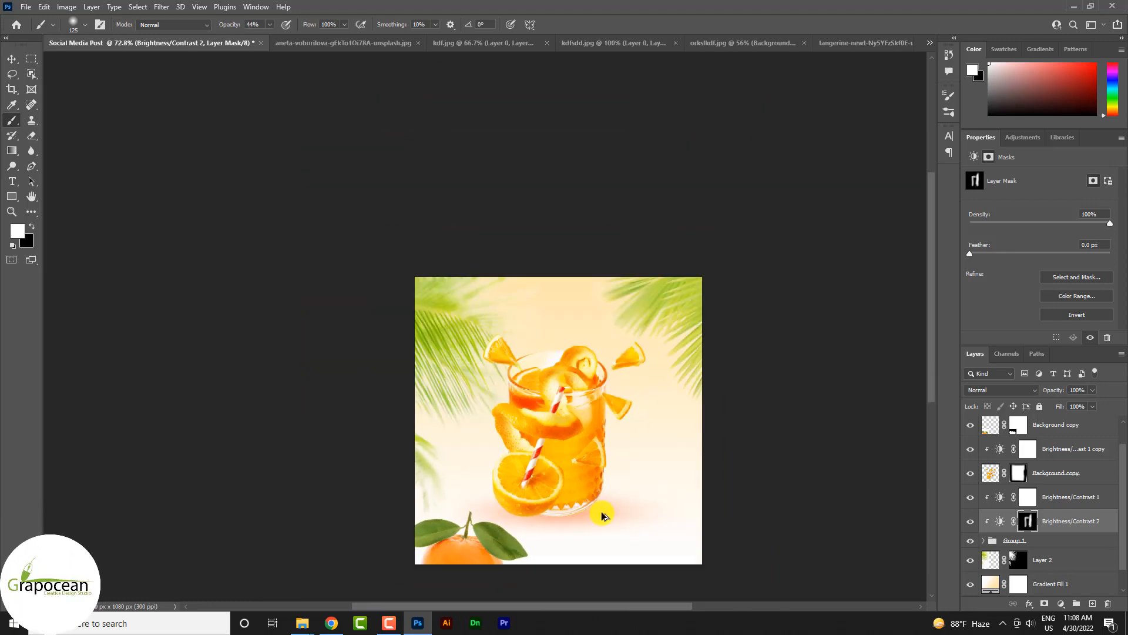
scroll(612, 476, up, 2)
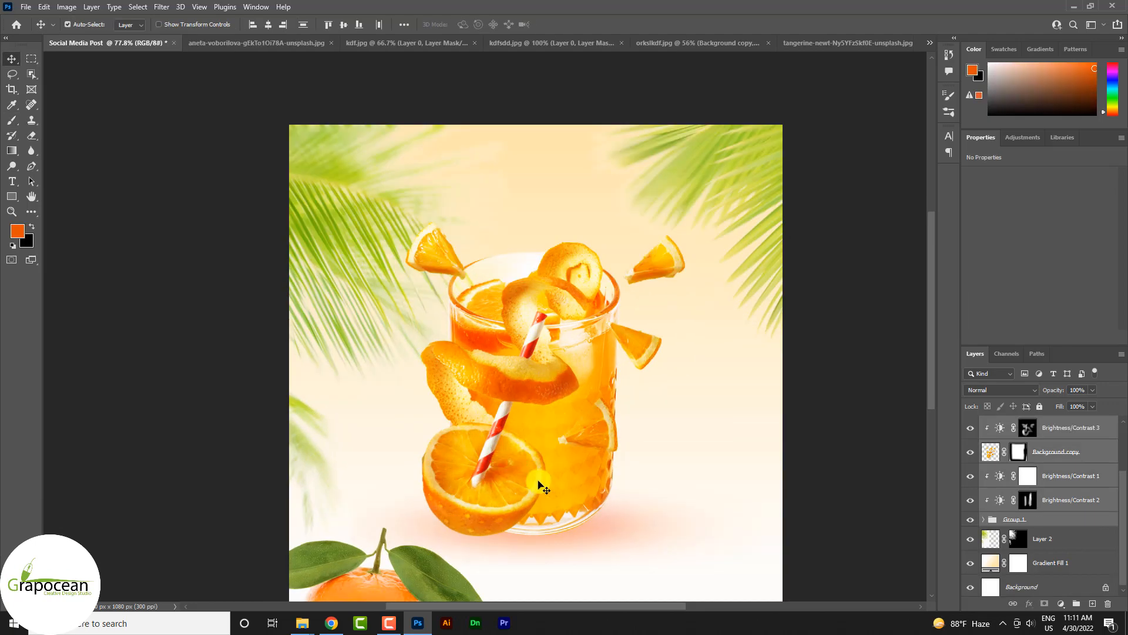
scroll(611, 476, down, 2)
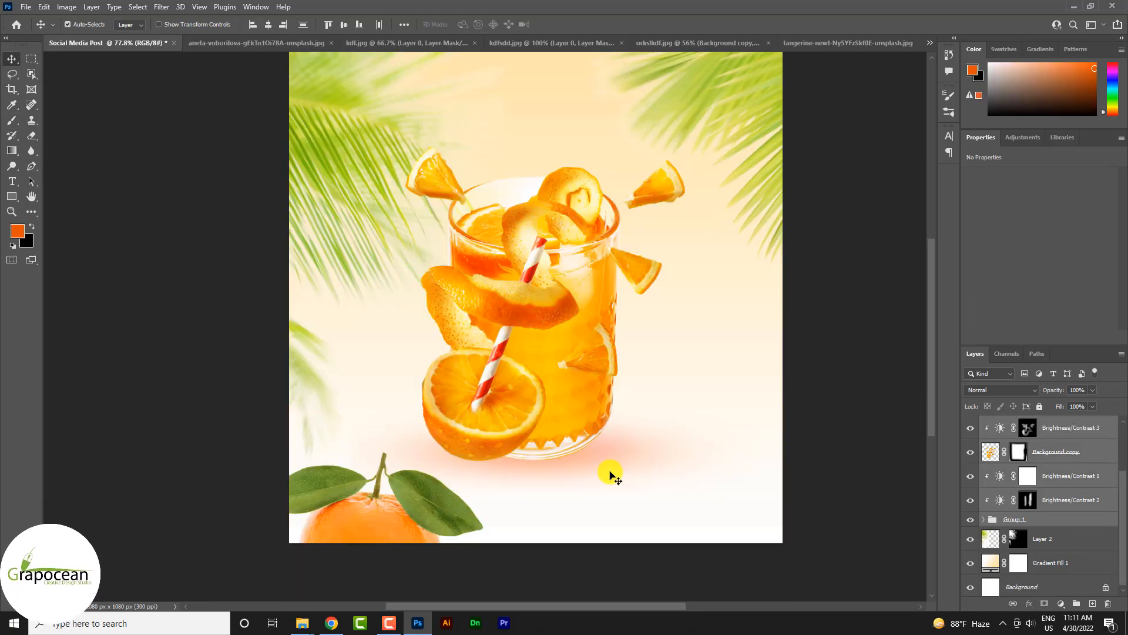
Step: Add a new layer above Layer 2 and enter the text "SunnyDay Drinks" on it in black 38 pt Abuget
scroll(1069, 477, up, 3)
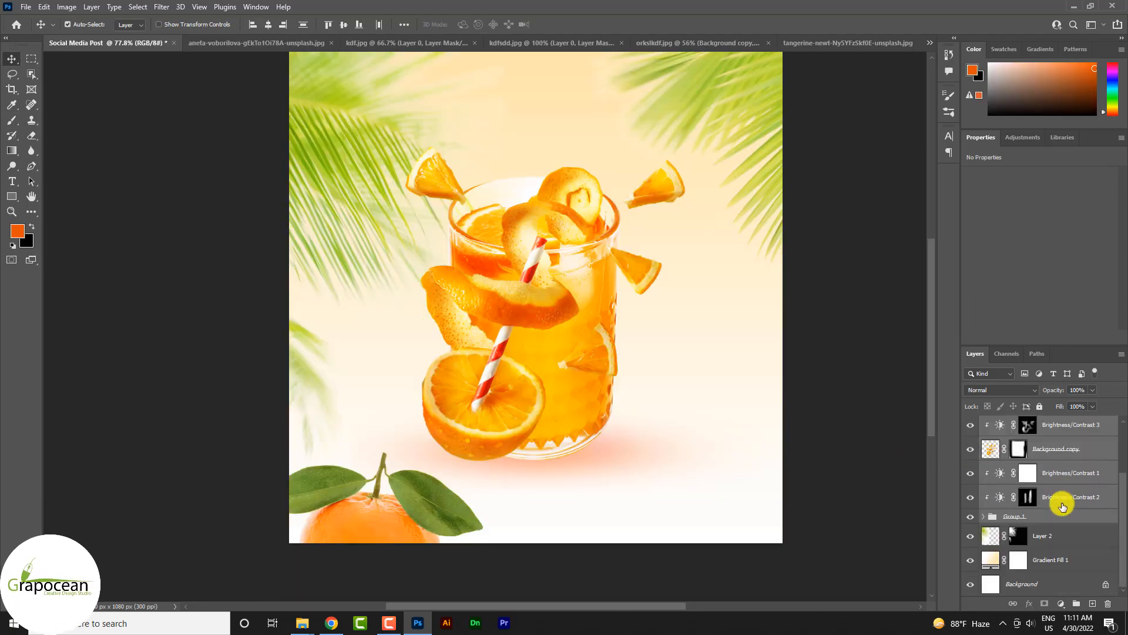
click(1070, 544)
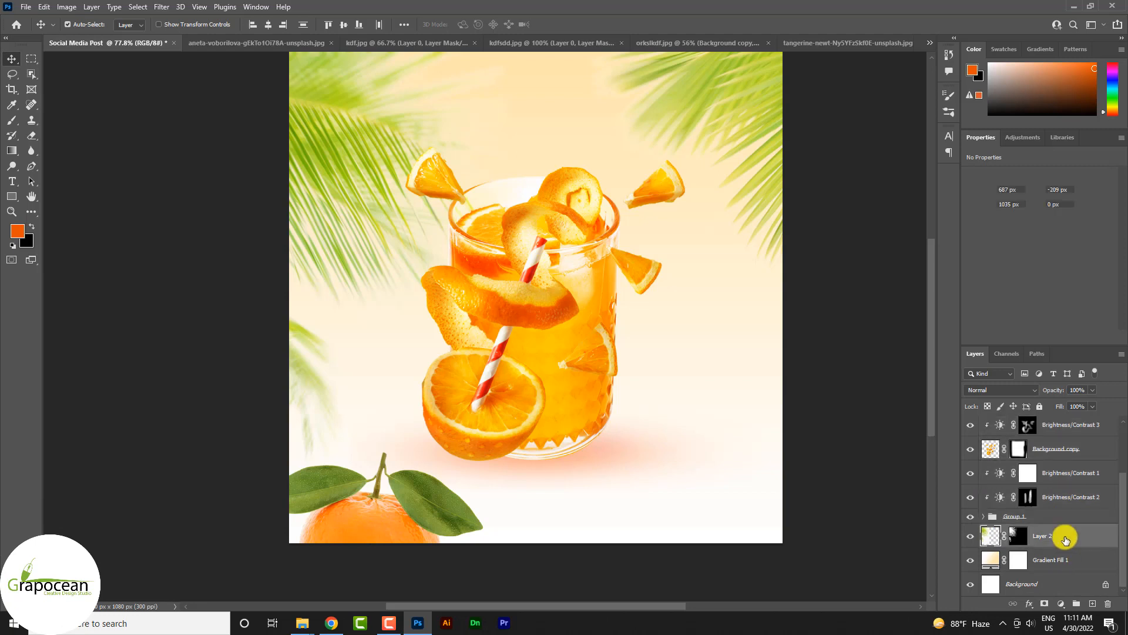
click(1093, 604)
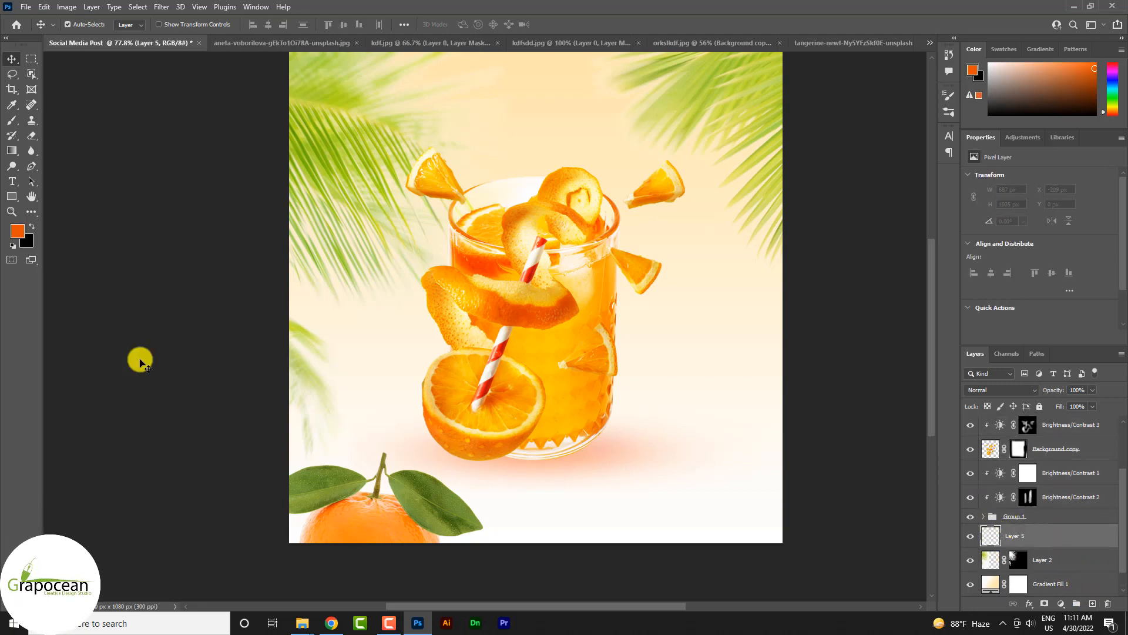
click(11, 182)
click(383, 321)
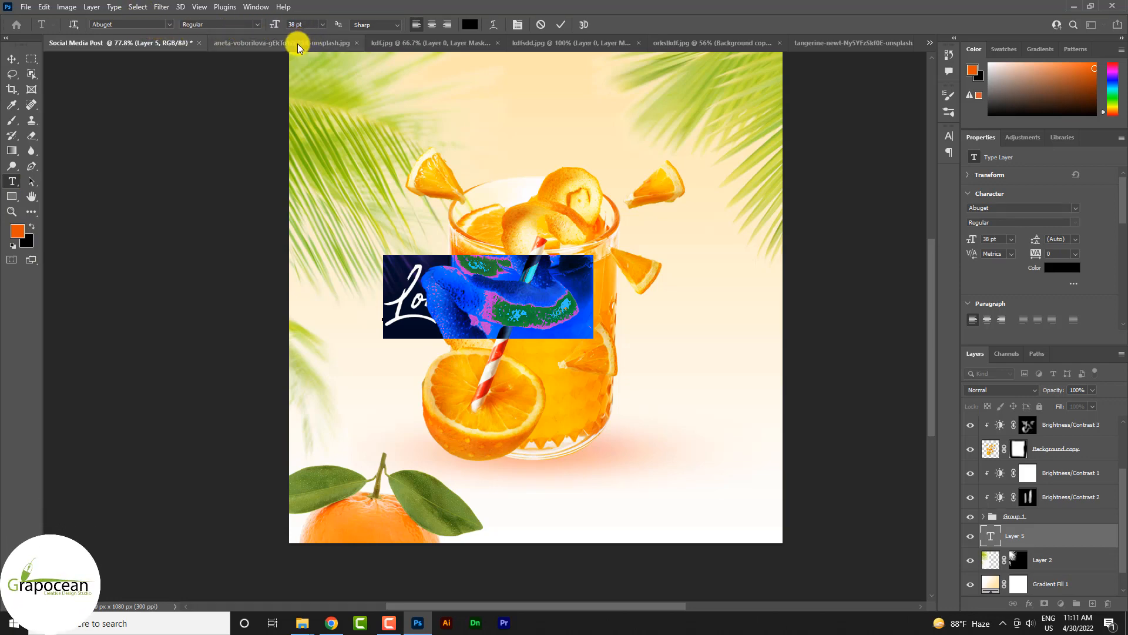
key(BackSpace)
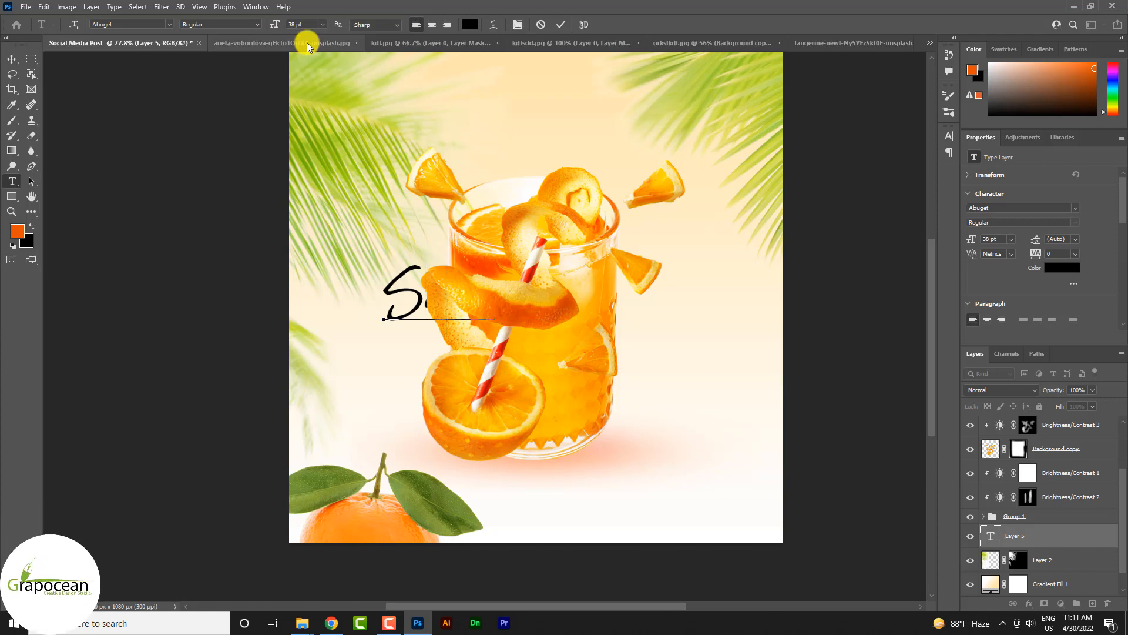
text(Drinks)
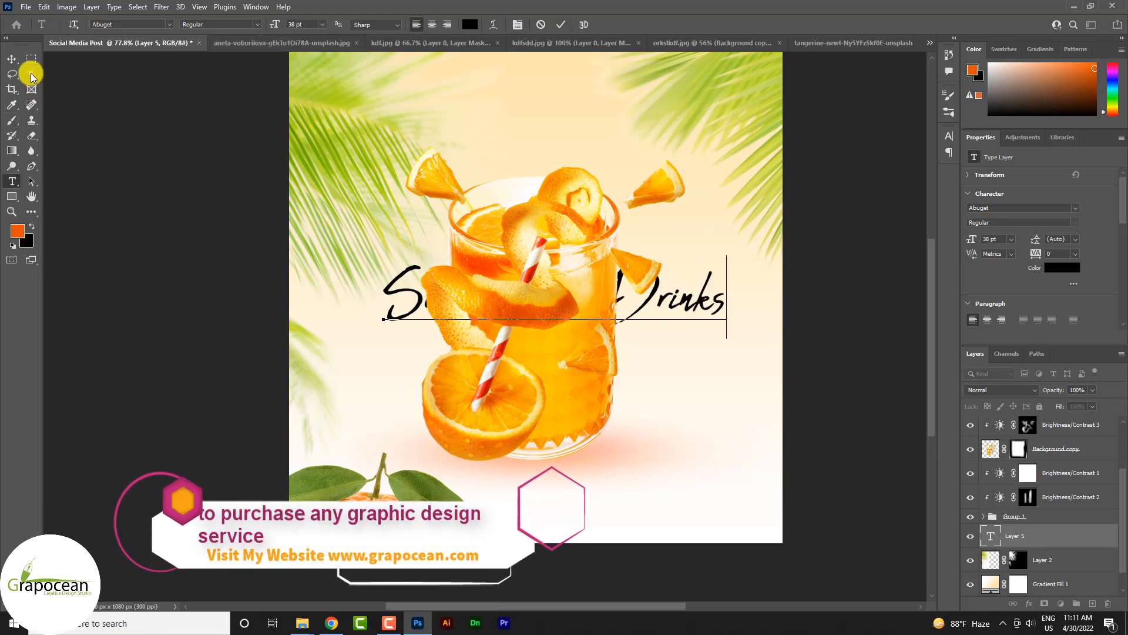
Step: Move the "SunnyDay Drinks" text up to the top of the post, above the glass
click(12, 60)
drag(655, 165, 666, 117)
scroll(669, 158, down, 5)
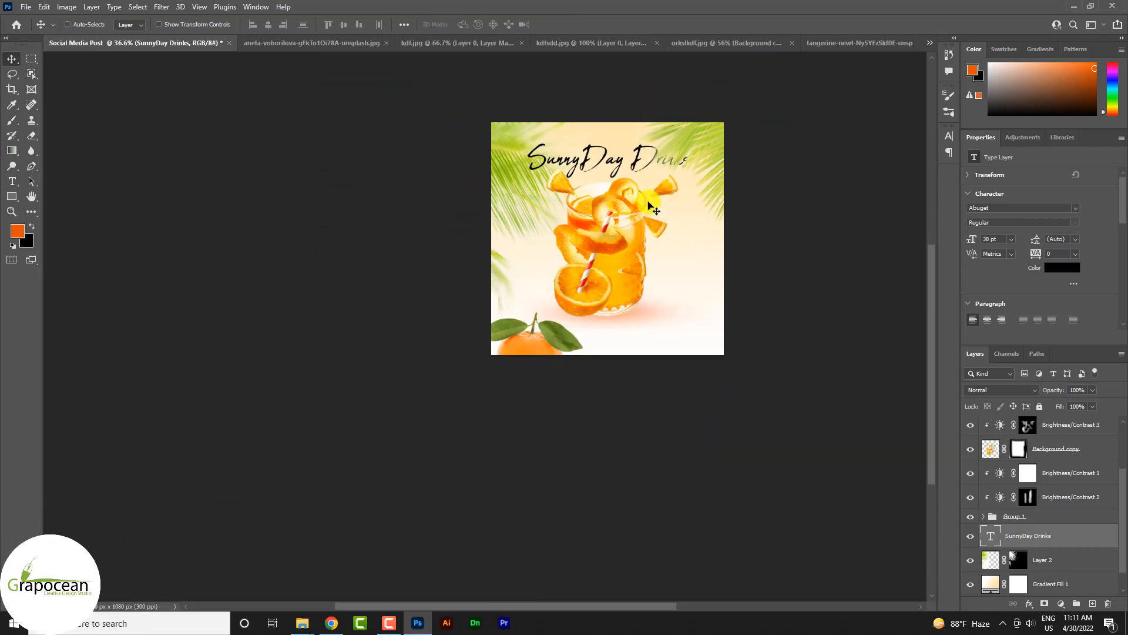
scroll(643, 187, up, 5)
Step: Change the font of the whole "SunnyDay Drinks" text to Blacksword
click(12, 181)
drag(408, 128, 798, 135)
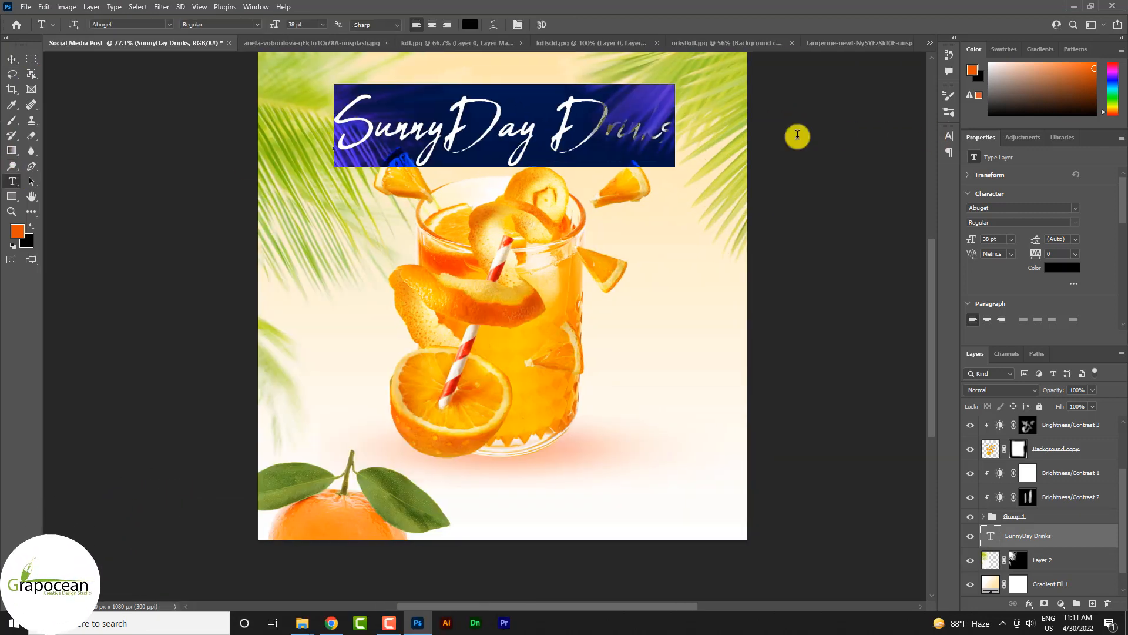
click(165, 24)
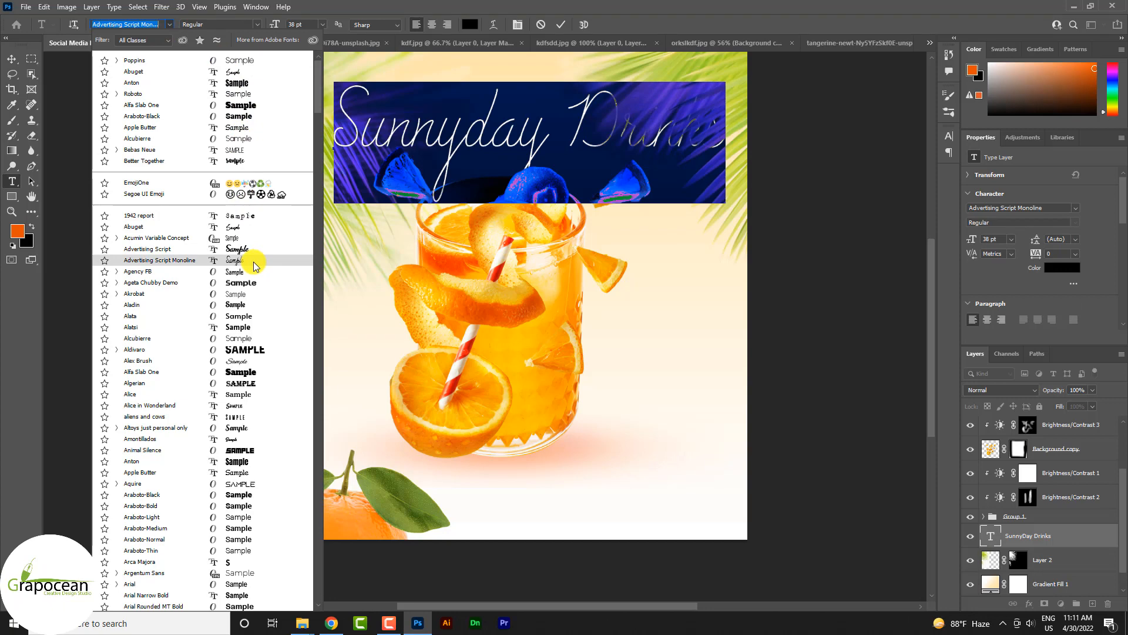
scroll(256, 266, down, 2)
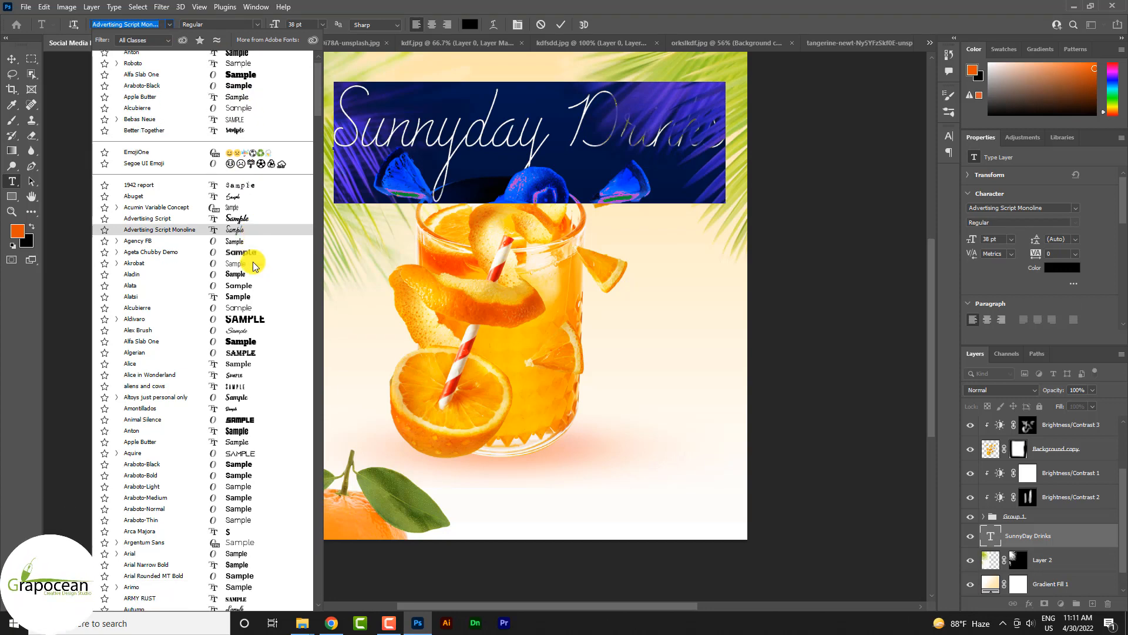
scroll(256, 265, up, 2)
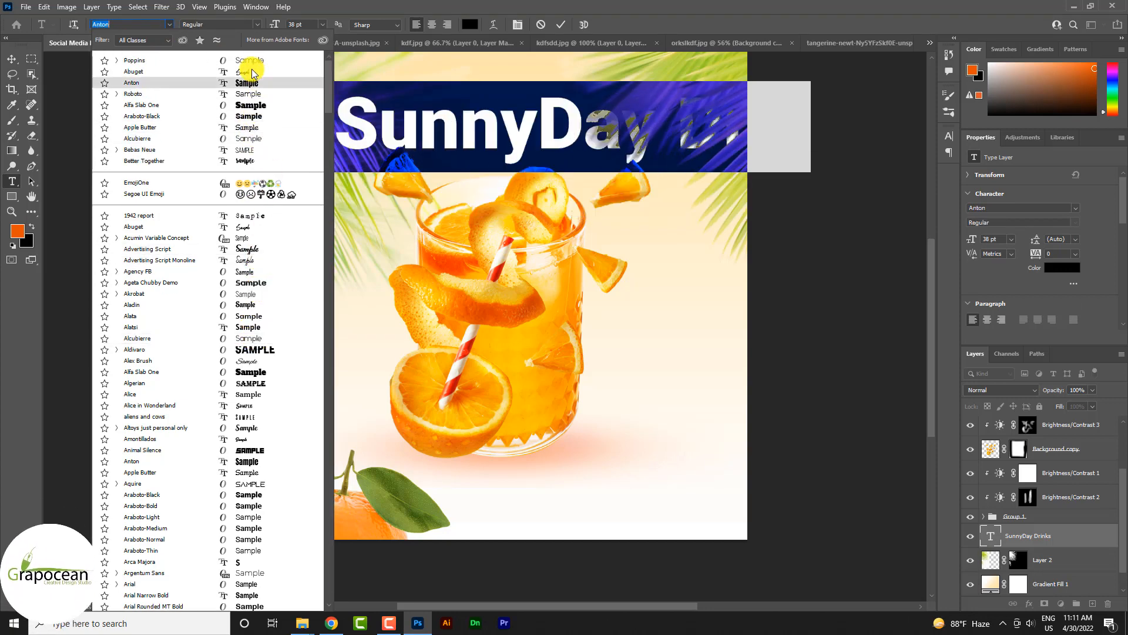
scroll(264, 276, down, 2)
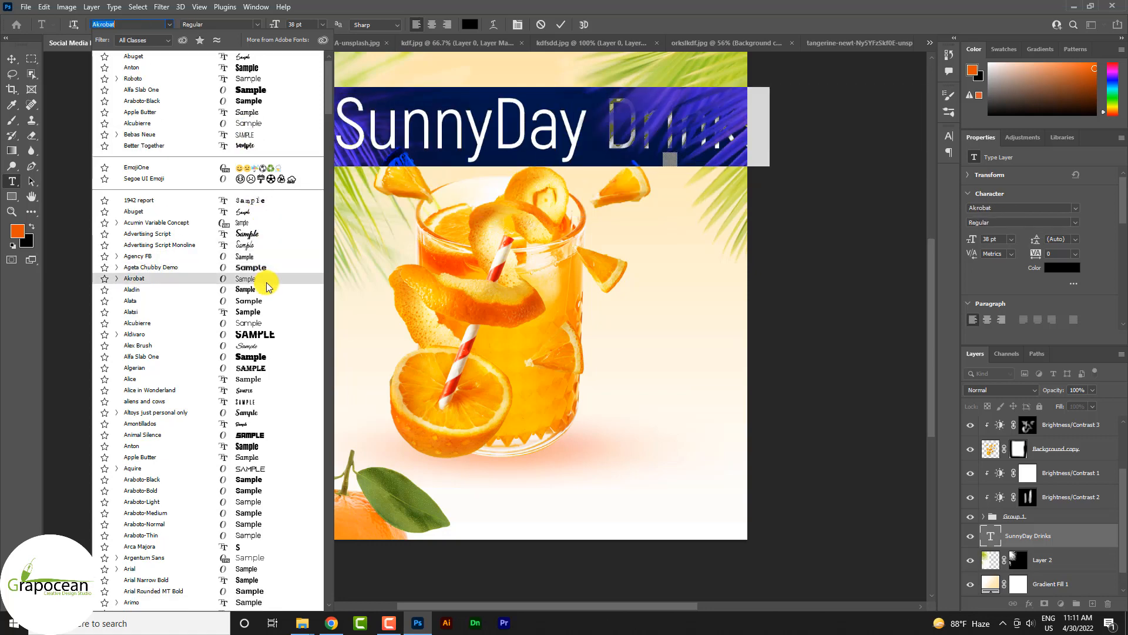
scroll(282, 329, down, 5)
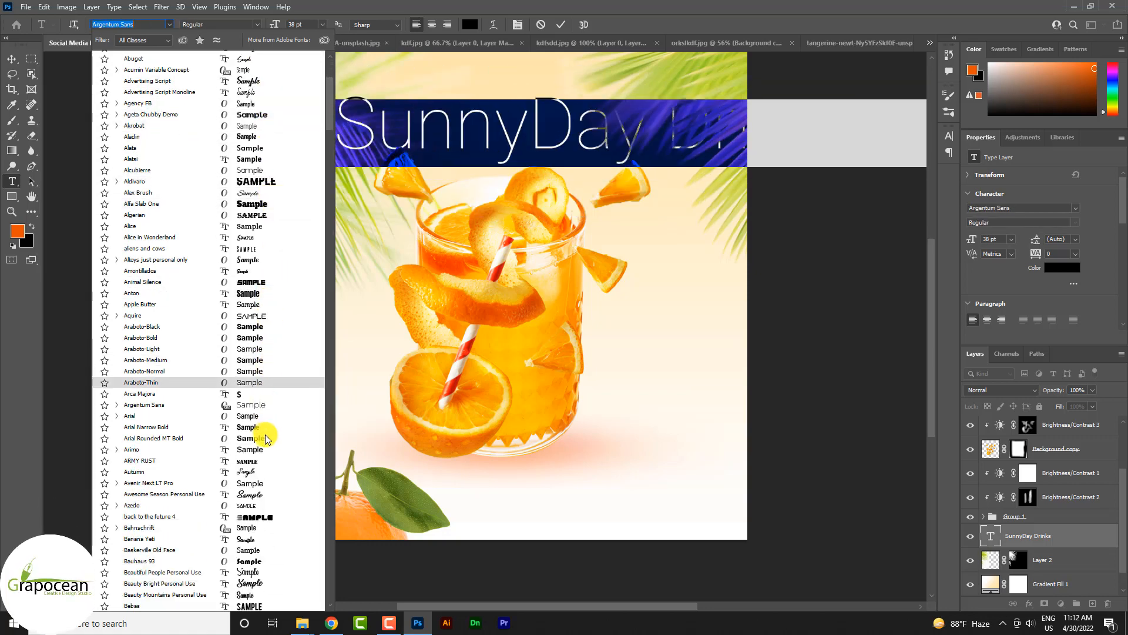
scroll(280, 464, down, 5)
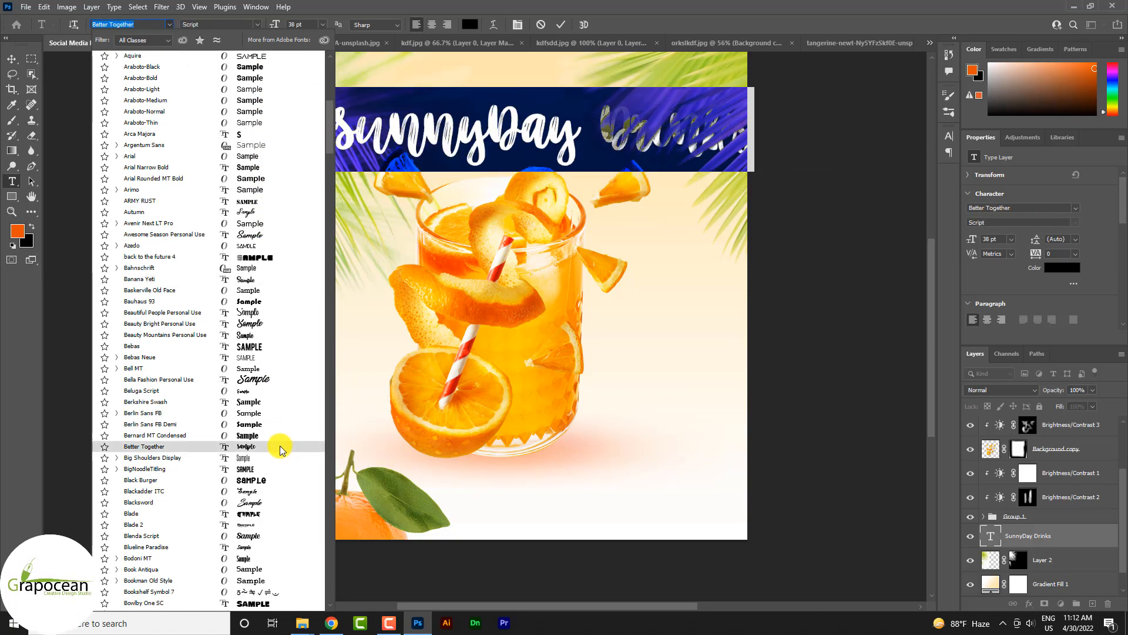
scroll(270, 484, down, 4)
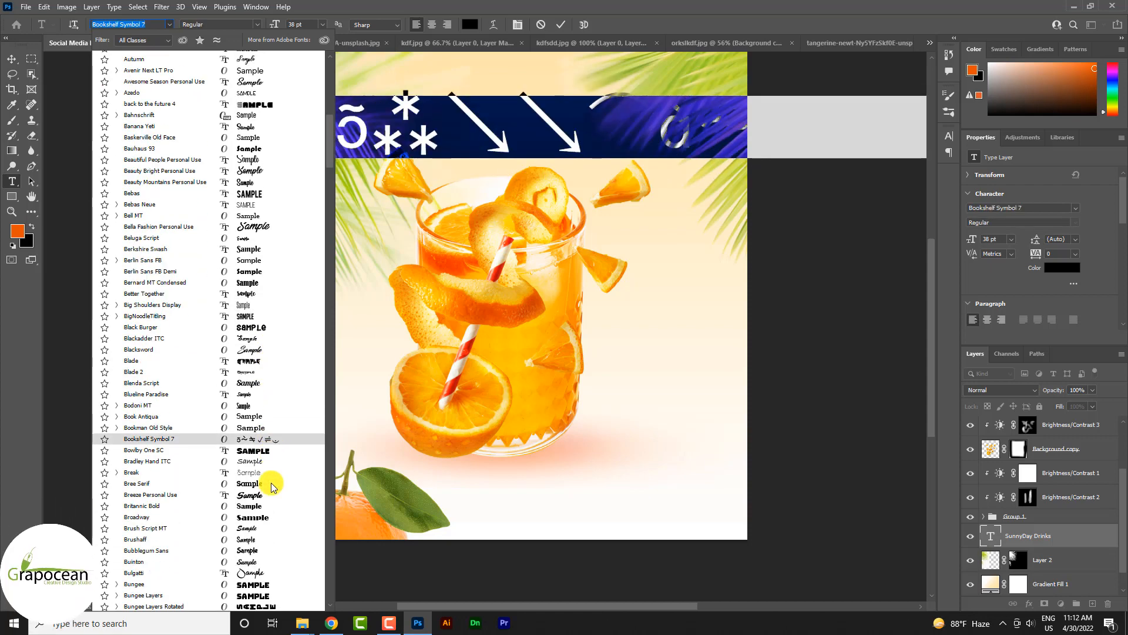
click(268, 351)
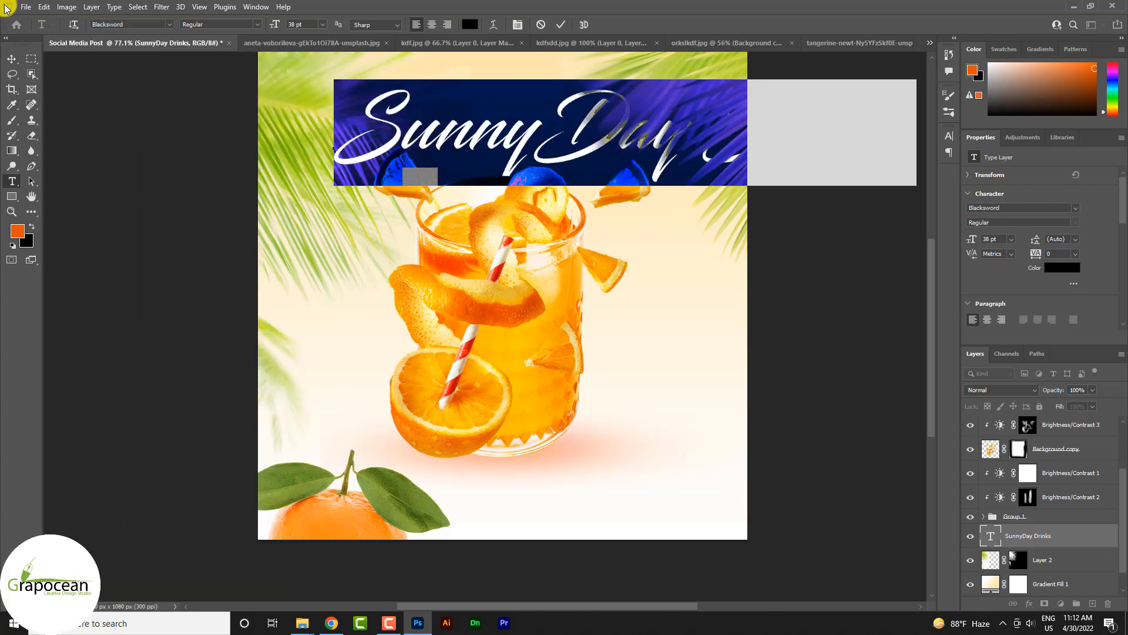
Step: Replace the capital D in the heading with a lowercase d so it reads "Sunnyday Drinks"
click(12, 59)
scroll(426, 138, down, 5)
scroll(463, 139, up, 7)
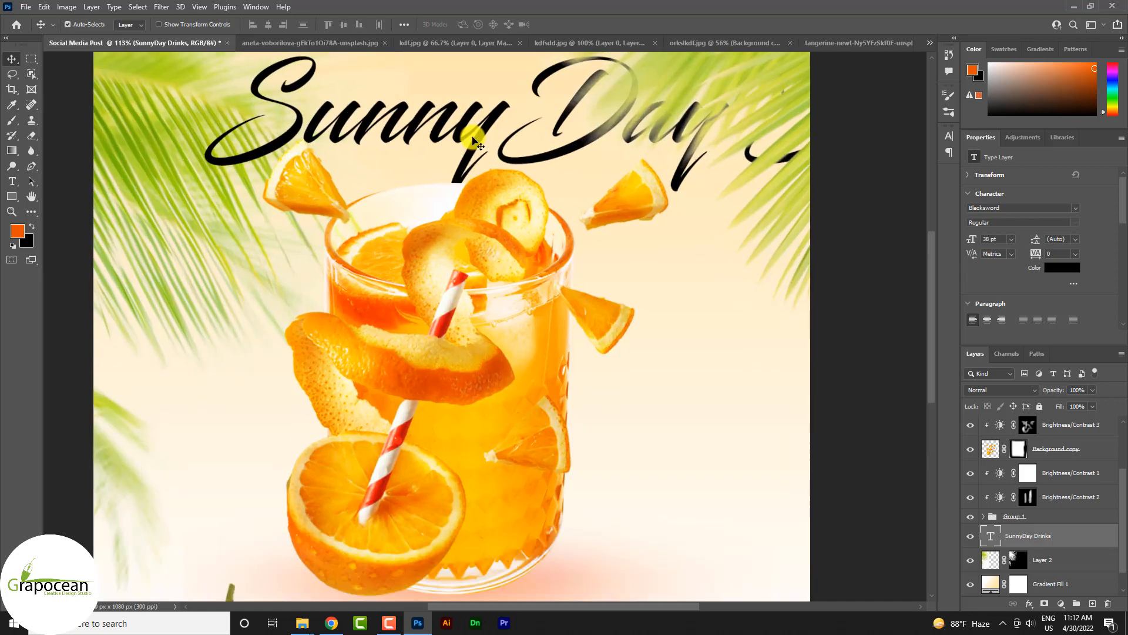
scroll(338, 117, down, 5)
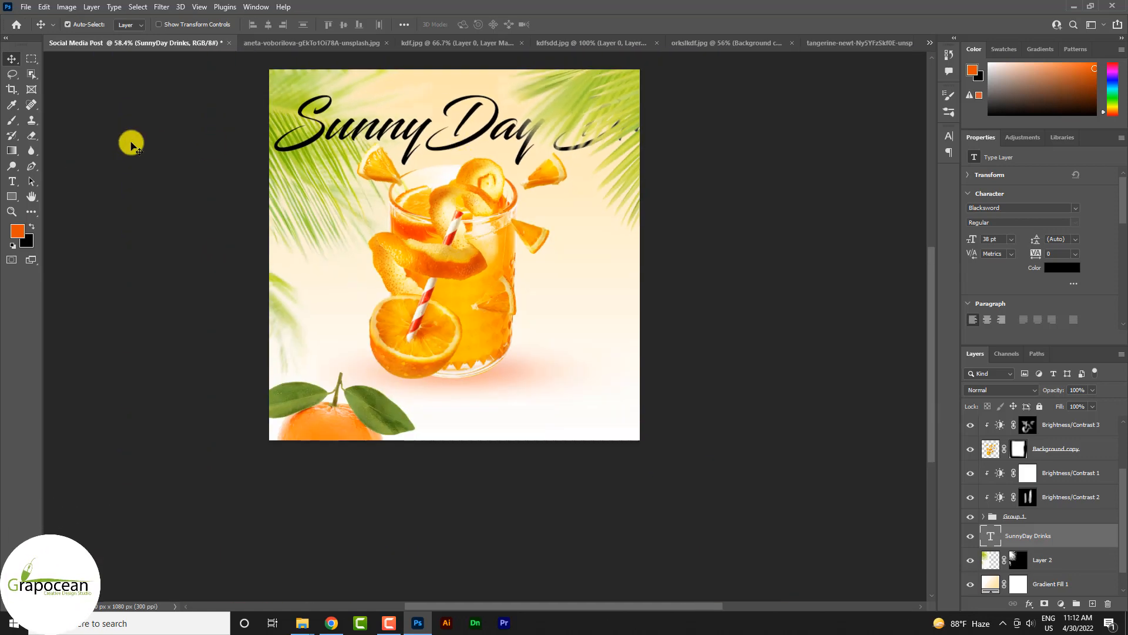
click(13, 180)
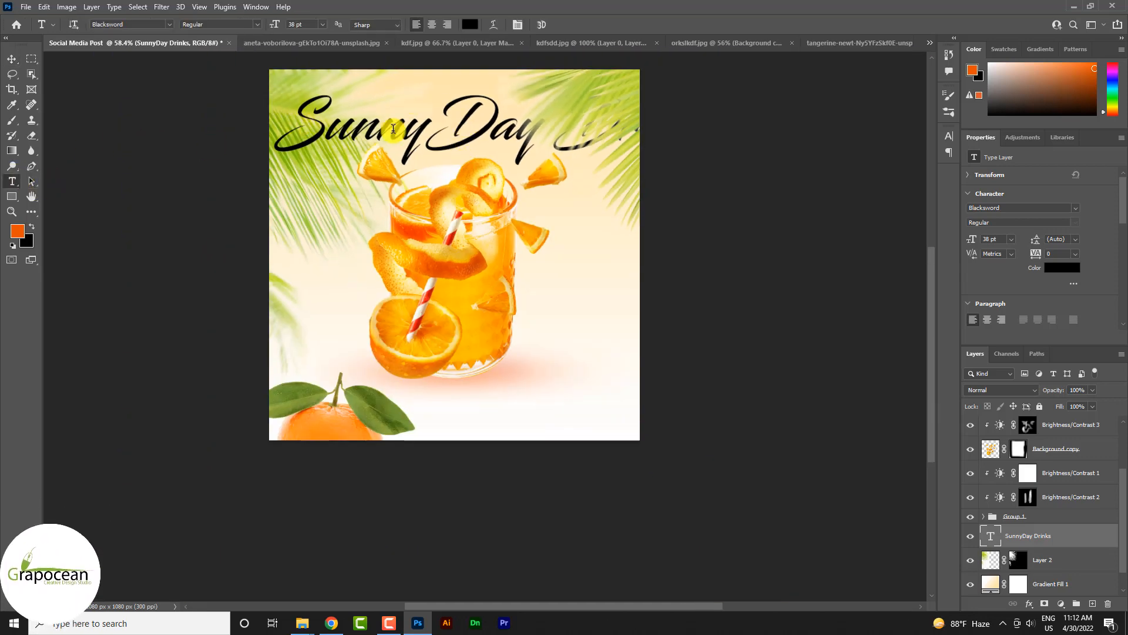
click(496, 120)
key(BackSpace)
text(d)
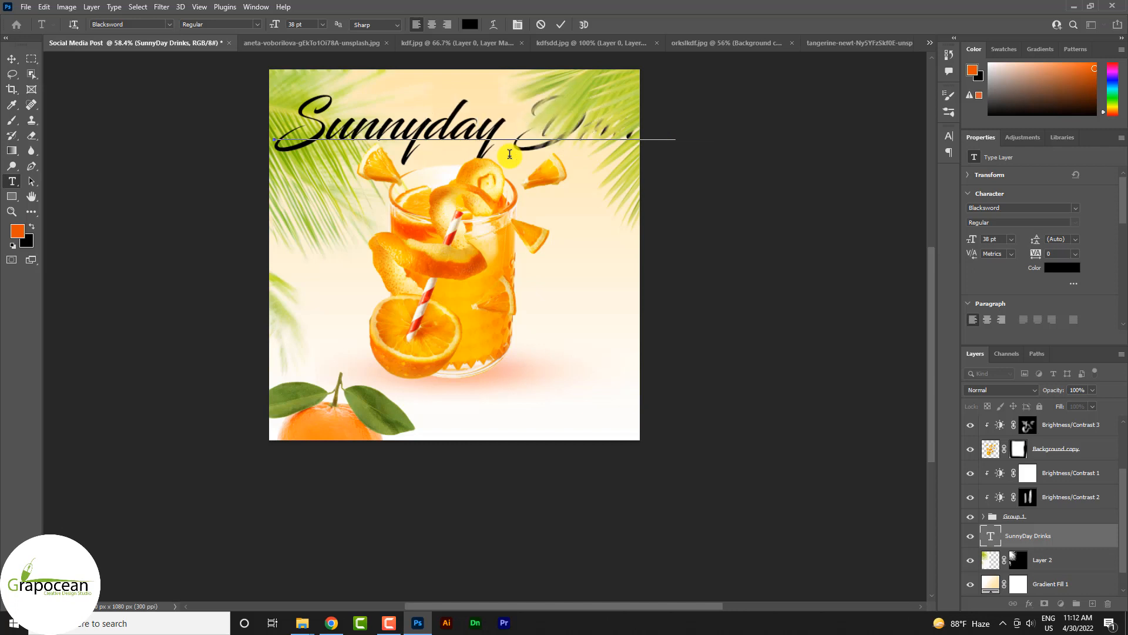
Step: Reduce the whole "Sunnyday Drinks" heading to 16 pt and move it onto the juice glass
key(ctrl+a)
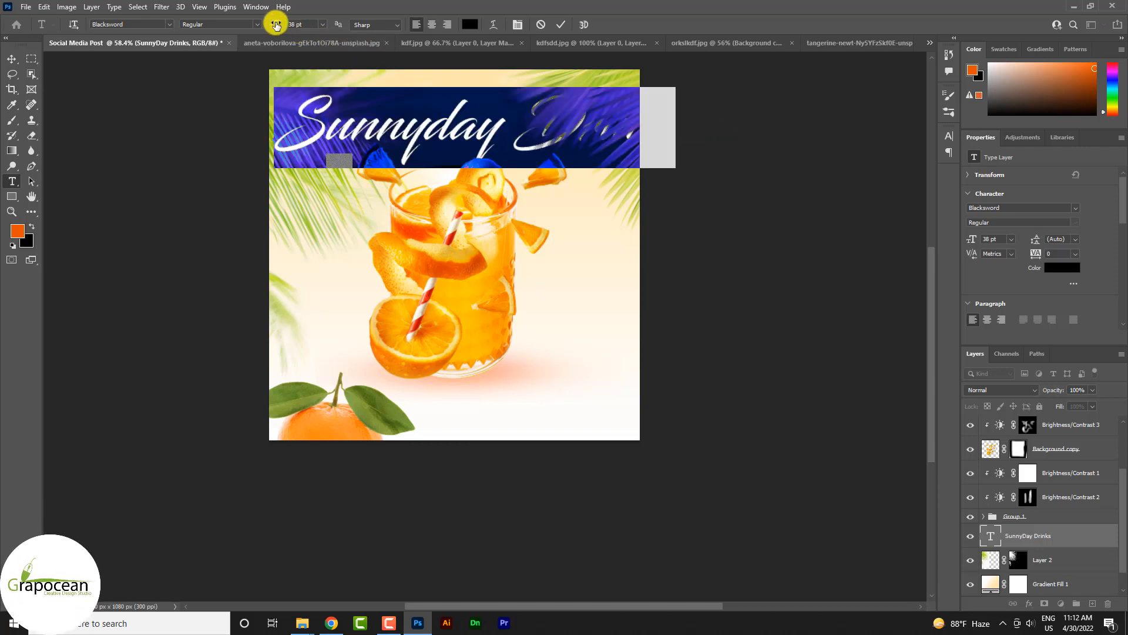
drag(276, 24, 260, 28)
click(11, 59)
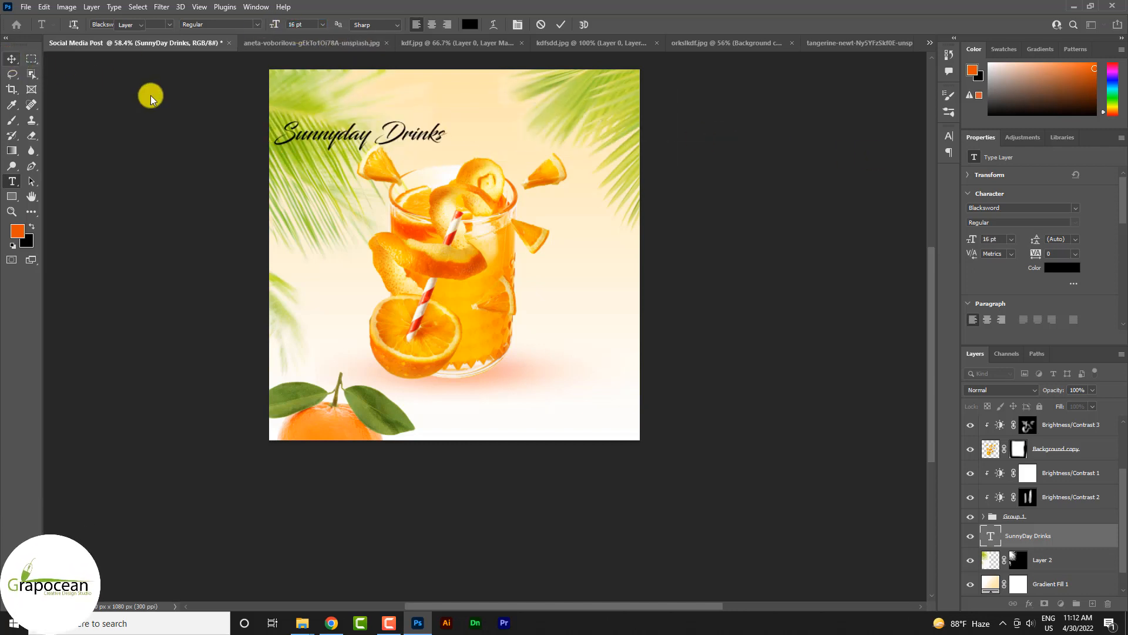
drag(434, 149, 525, 147)
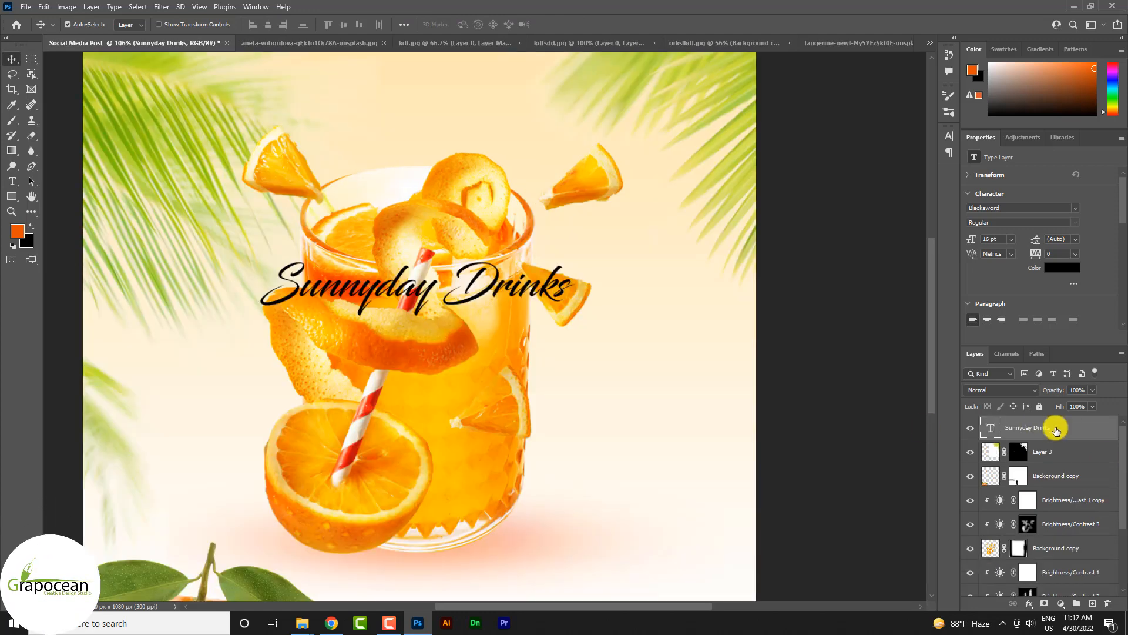
Step: Add a Gradient Overlay to the "Sunnyday Drinks" layer running from golden yellow to green b2cf3a
right_click(1056, 431)
click(953, 76)
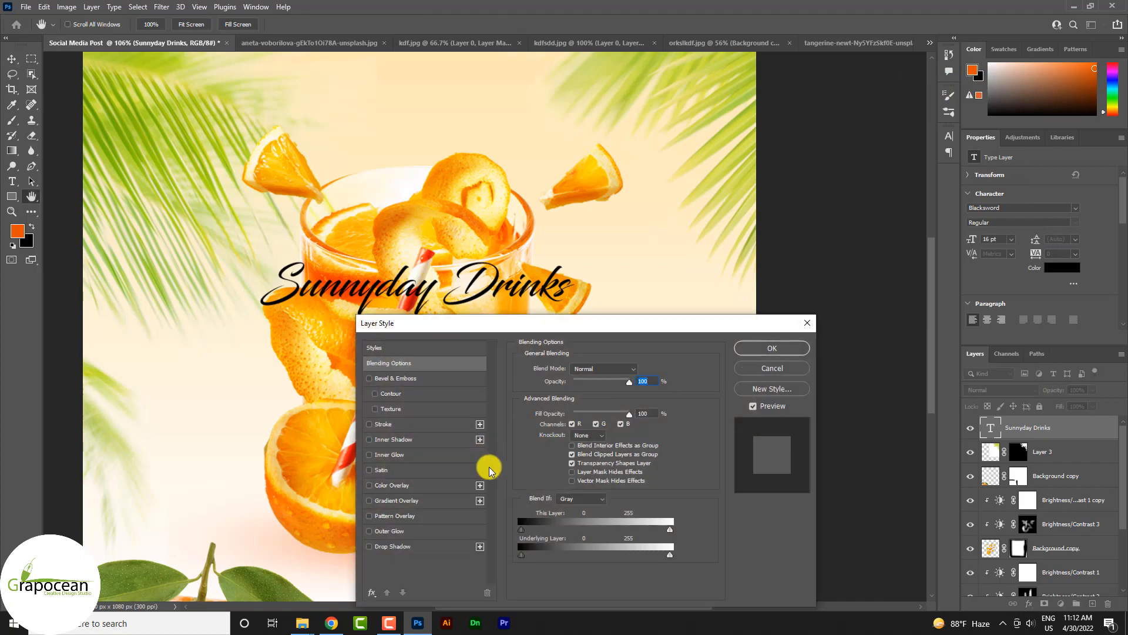
click(419, 500)
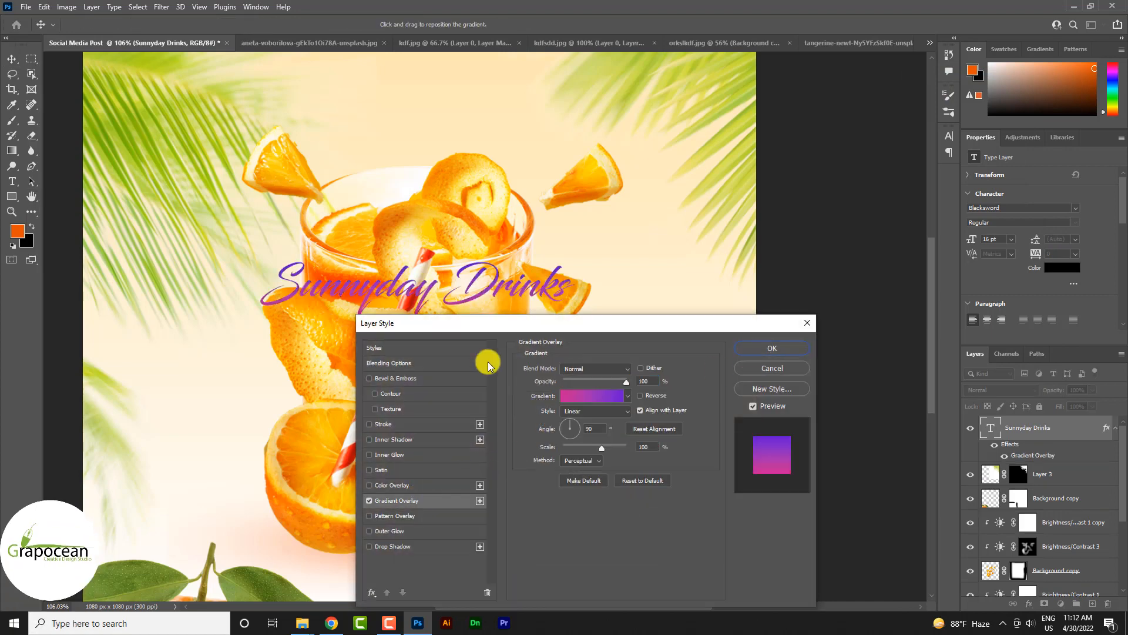
click(605, 395)
double_click(175, 316)
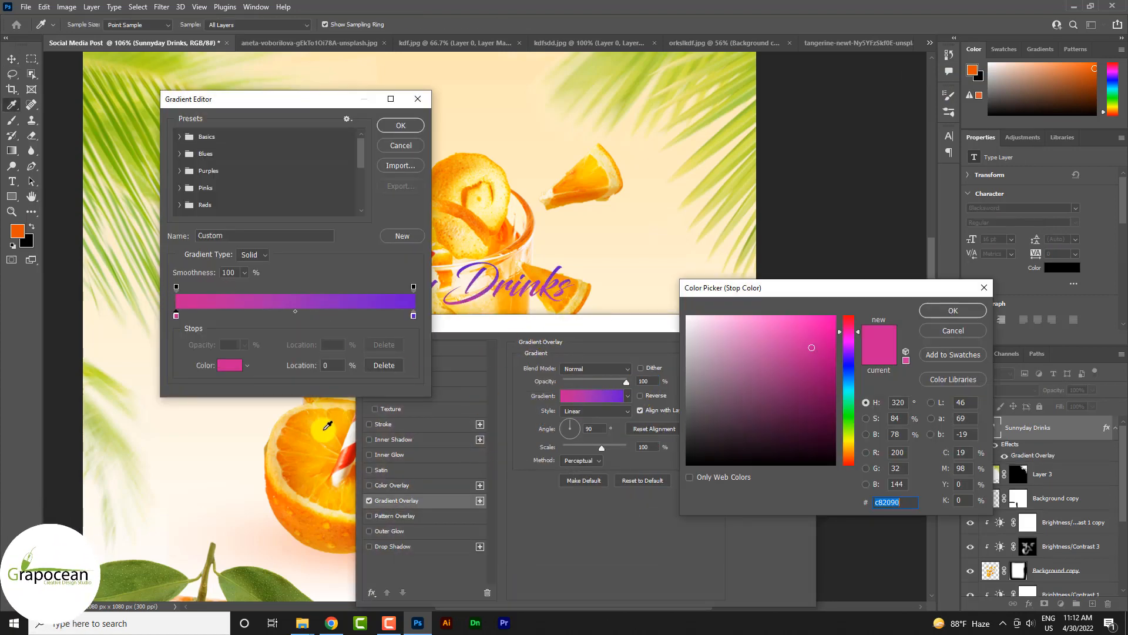
click(1031, 462)
click(974, 317)
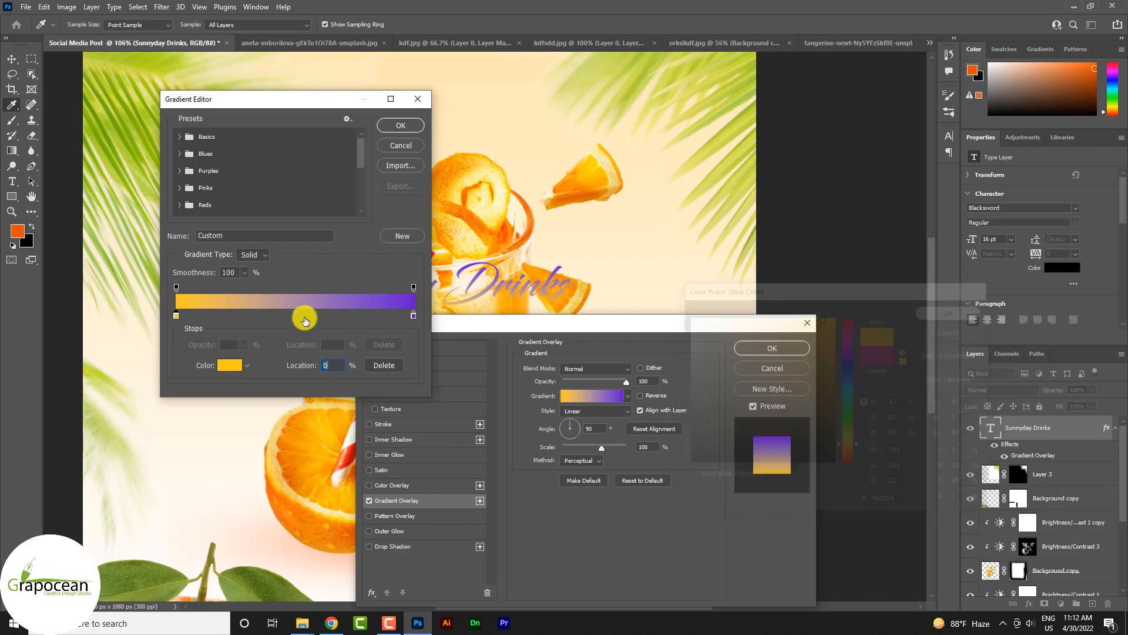
double_click(413, 315)
click(116, 139)
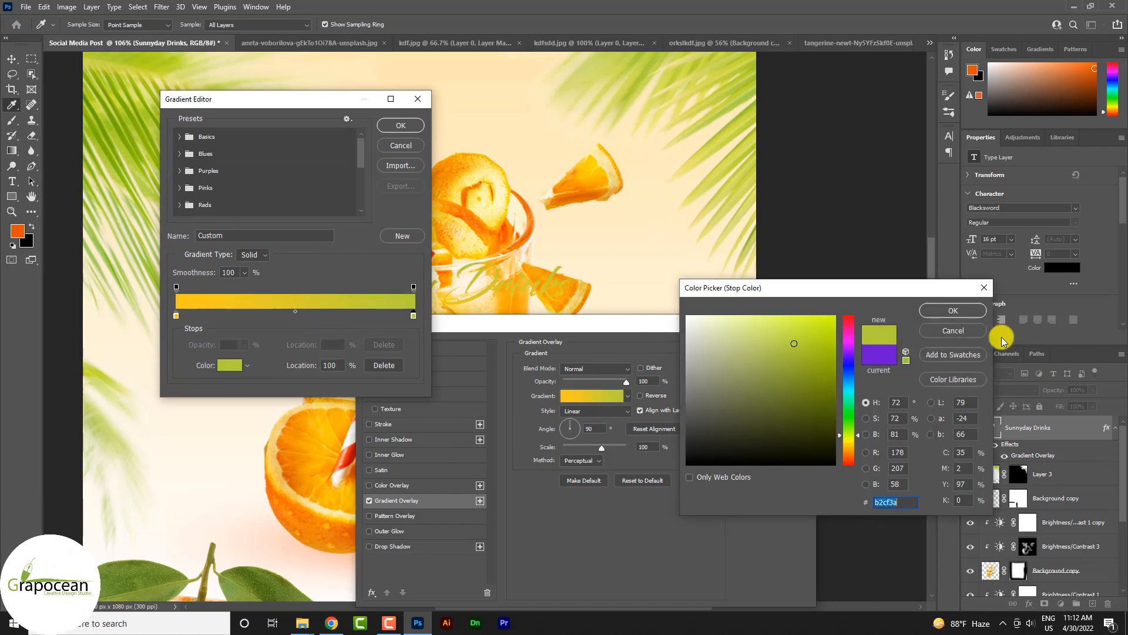
key(Return)
Step: Change the overlay gradient's stops to yellow ffc700 and green 97bb00, and apply the layer style
double_click(177, 316)
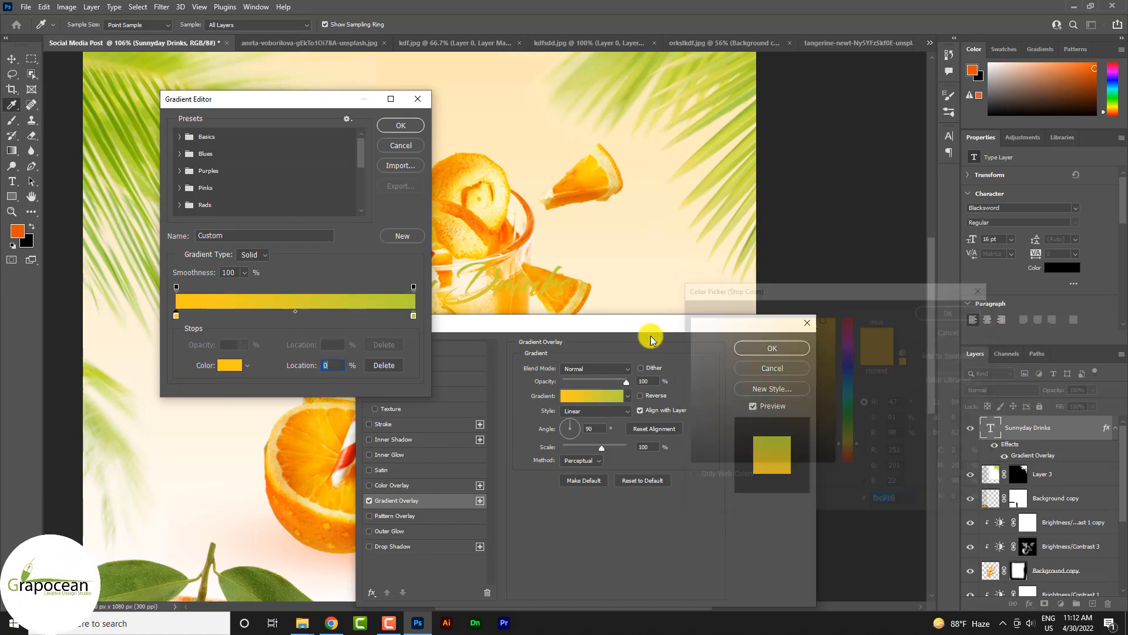
drag(784, 348, 852, 311)
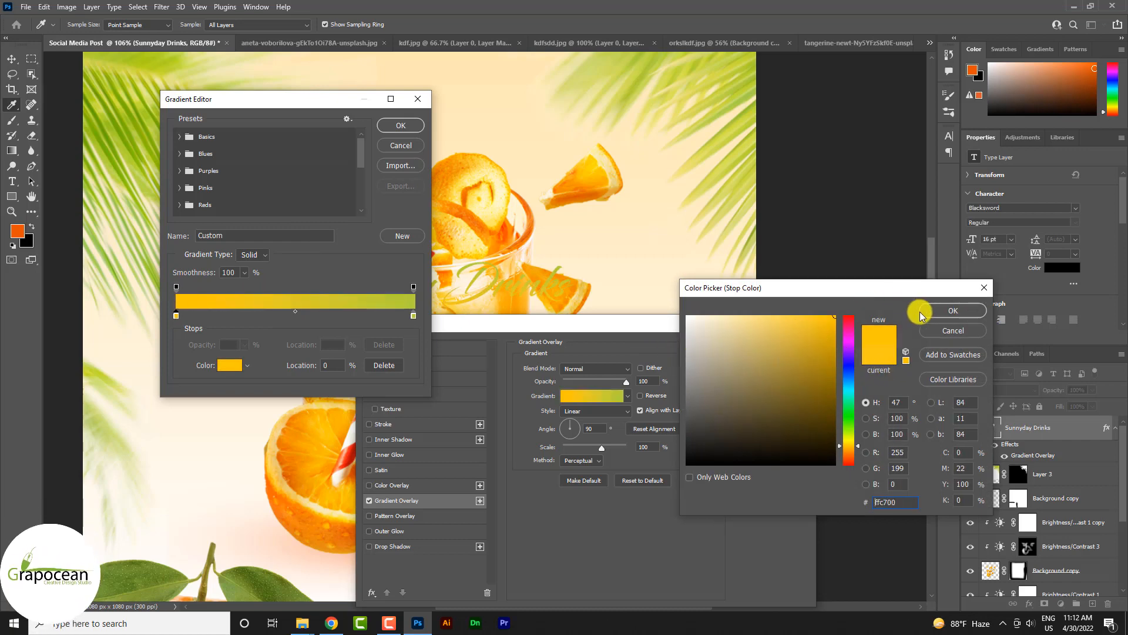
click(953, 310)
double_click(414, 316)
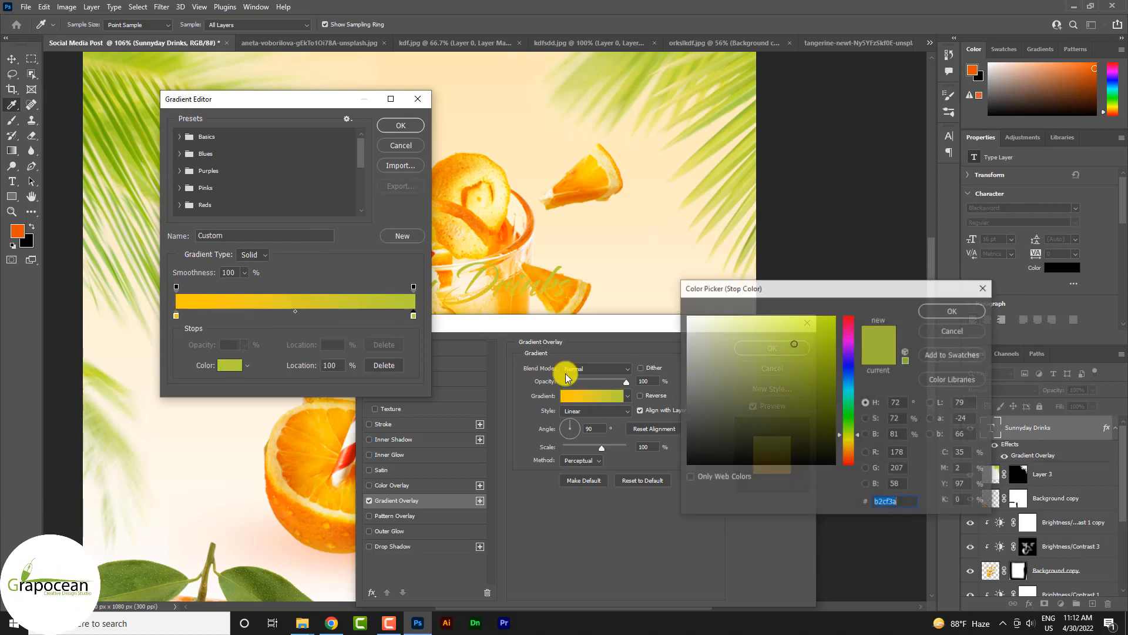
drag(836, 353, 881, 418)
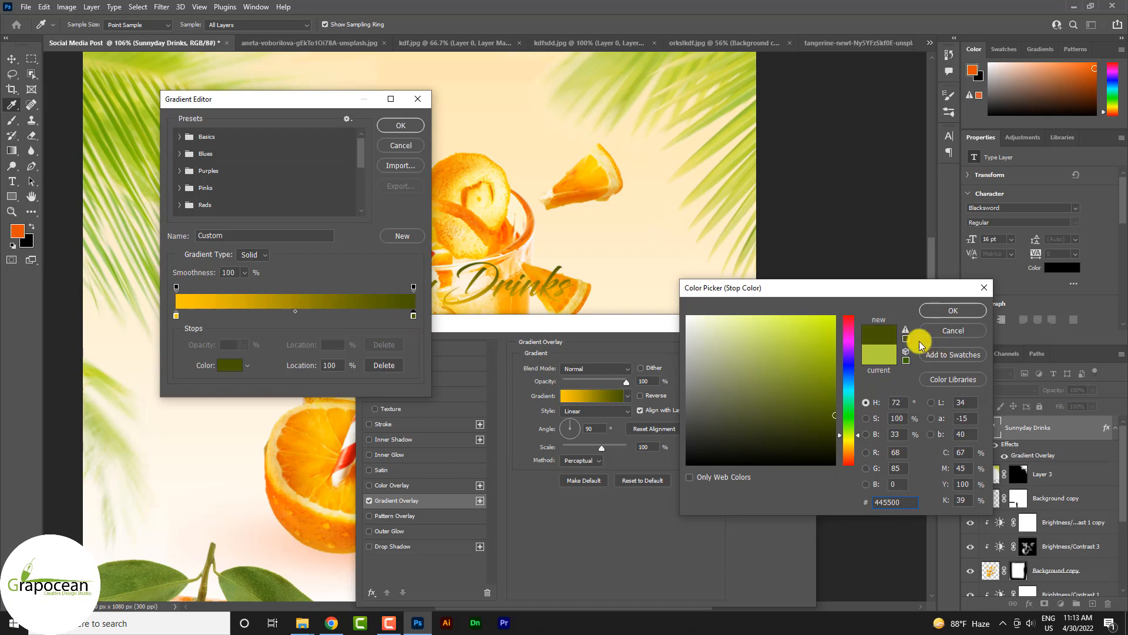
drag(819, 345, 902, 394)
drag(763, 343, 904, 355)
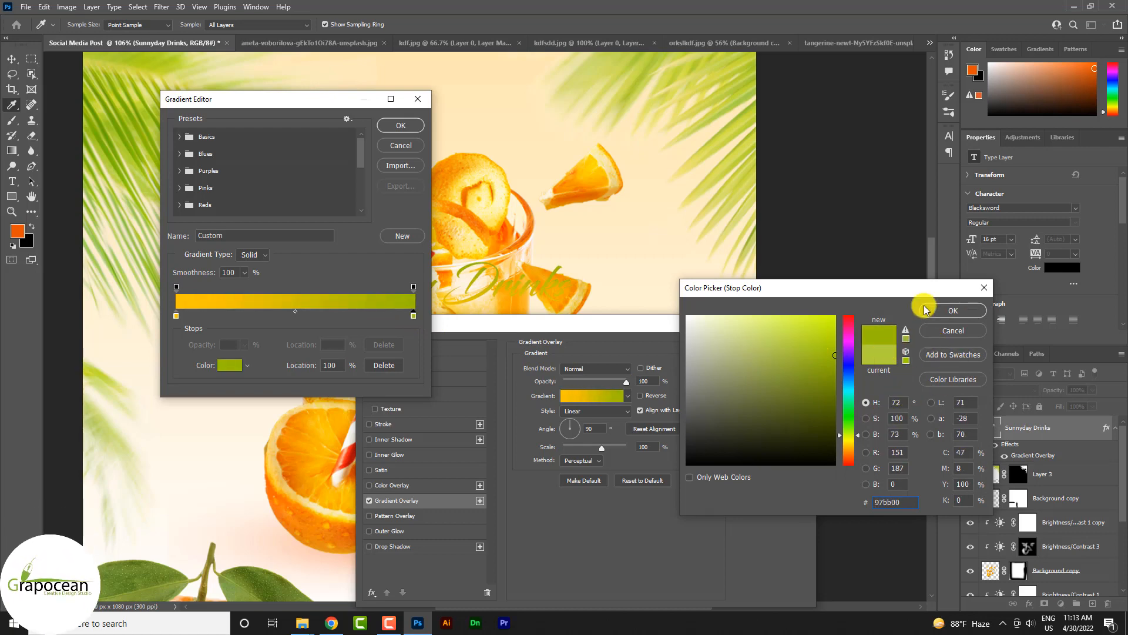
click(927, 310)
click(402, 124)
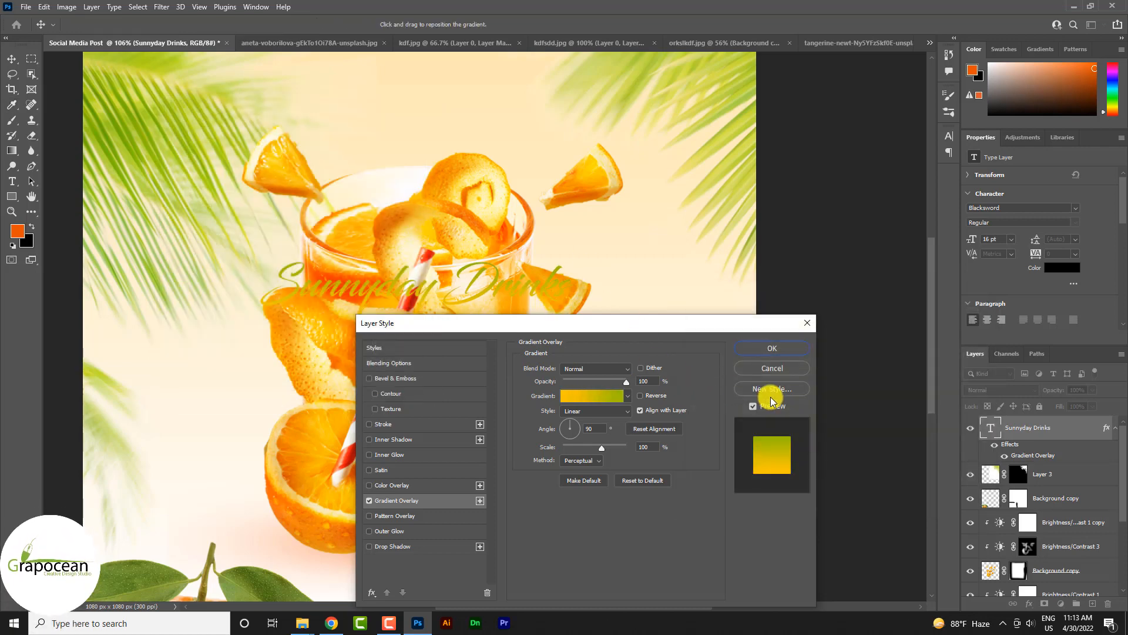
click(792, 357)
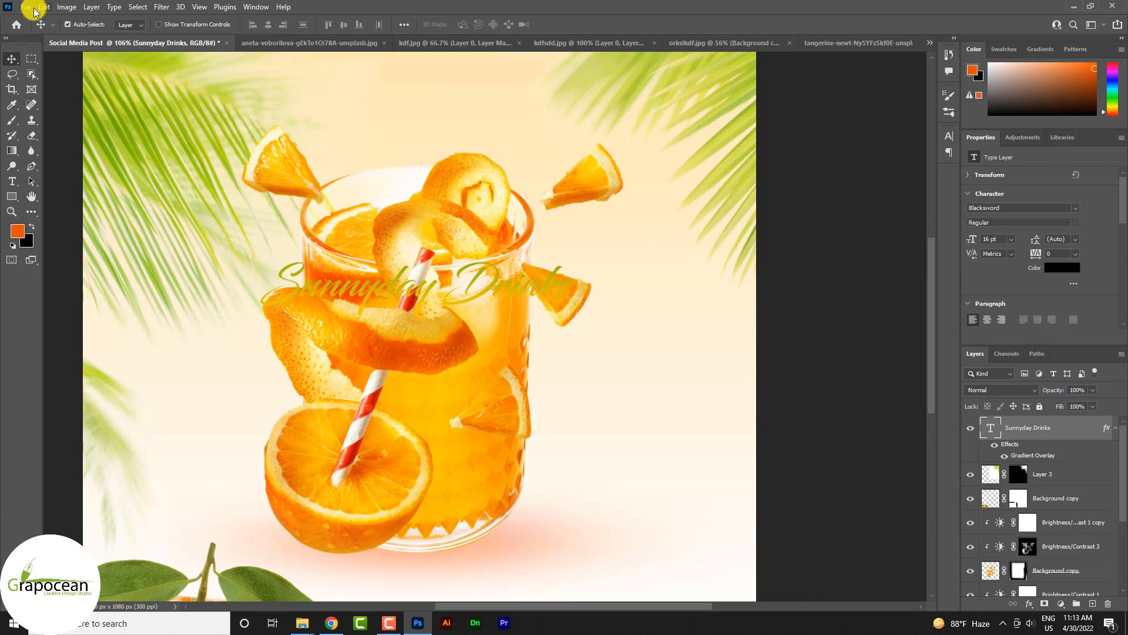
Step: Move the "Sunnyday Drinks" heading up above the glass, between the two upper palm leaves
drag(413, 291, 421, 109)
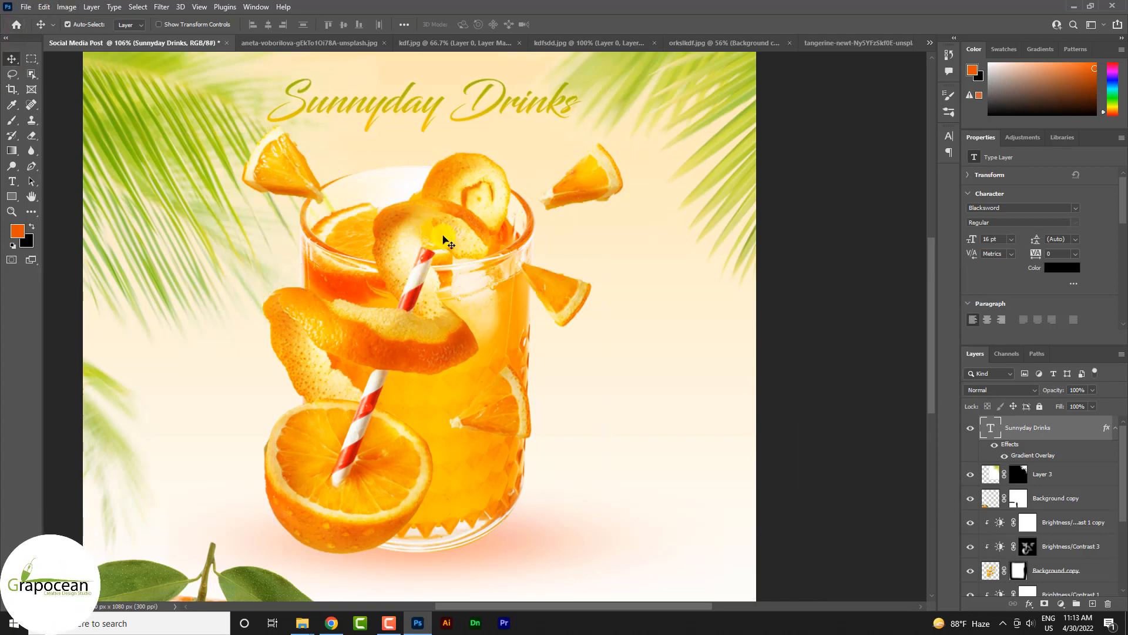
scroll(447, 241, down, 5)
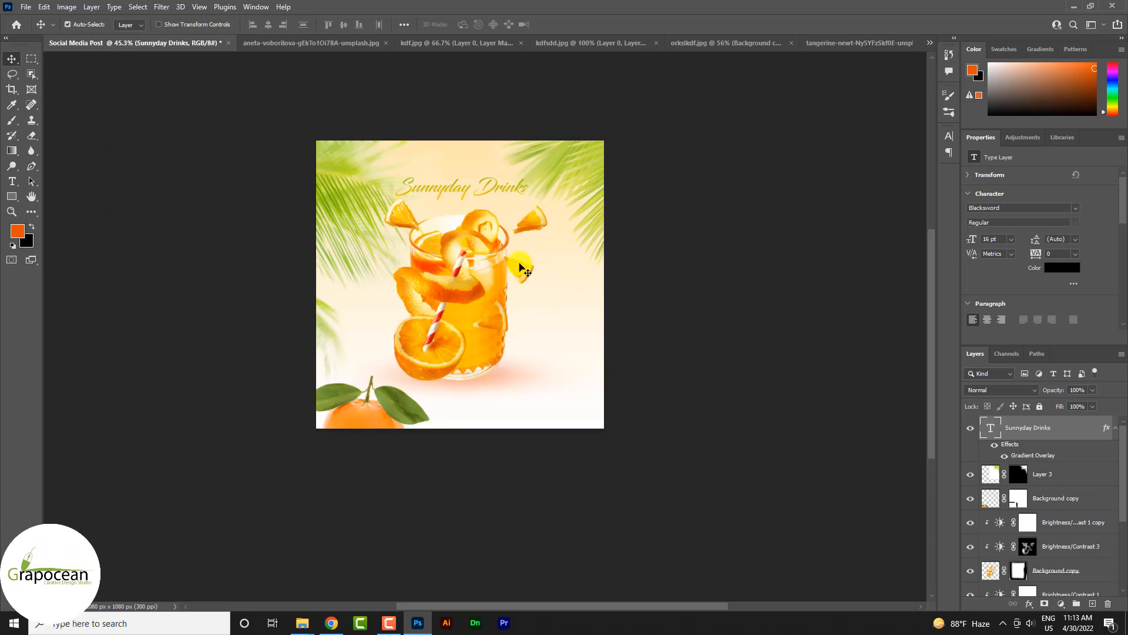
scroll(521, 268, up, 2)
scroll(493, 187, up, 2)
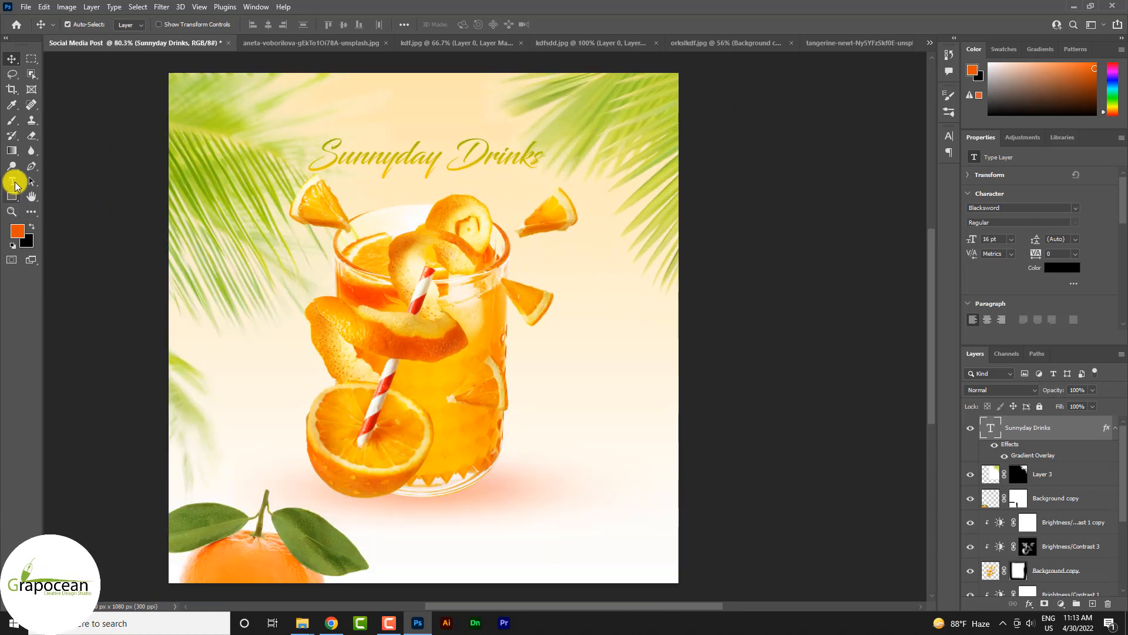
Step: Add a new layer above the heading and enter the text "SMCA" on it
click(12, 181)
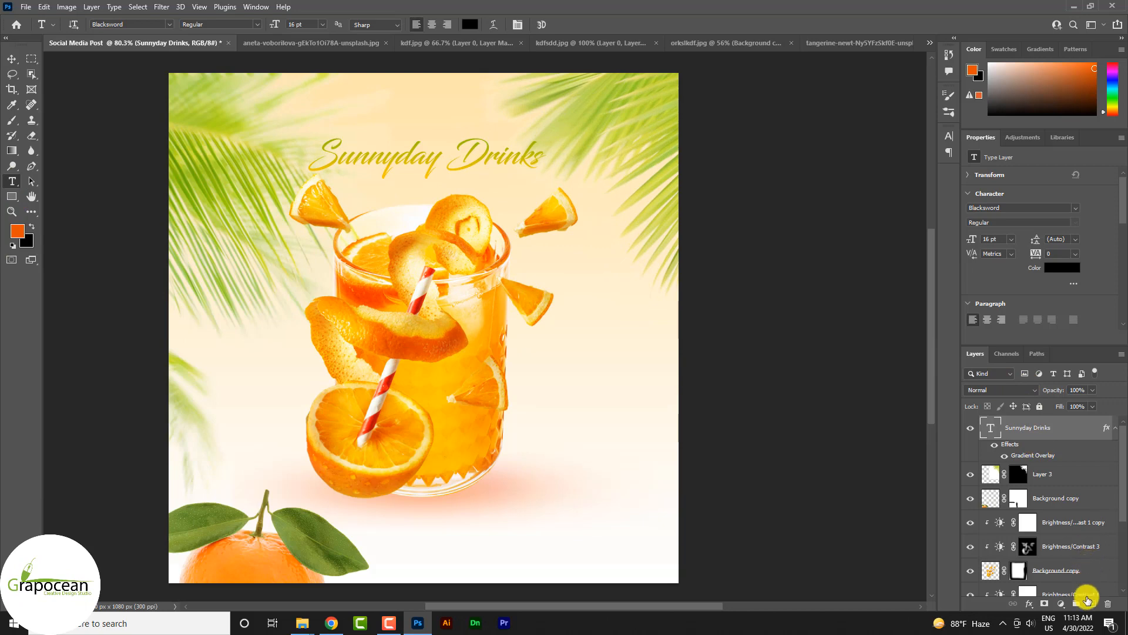
click(1087, 600)
click(273, 292)
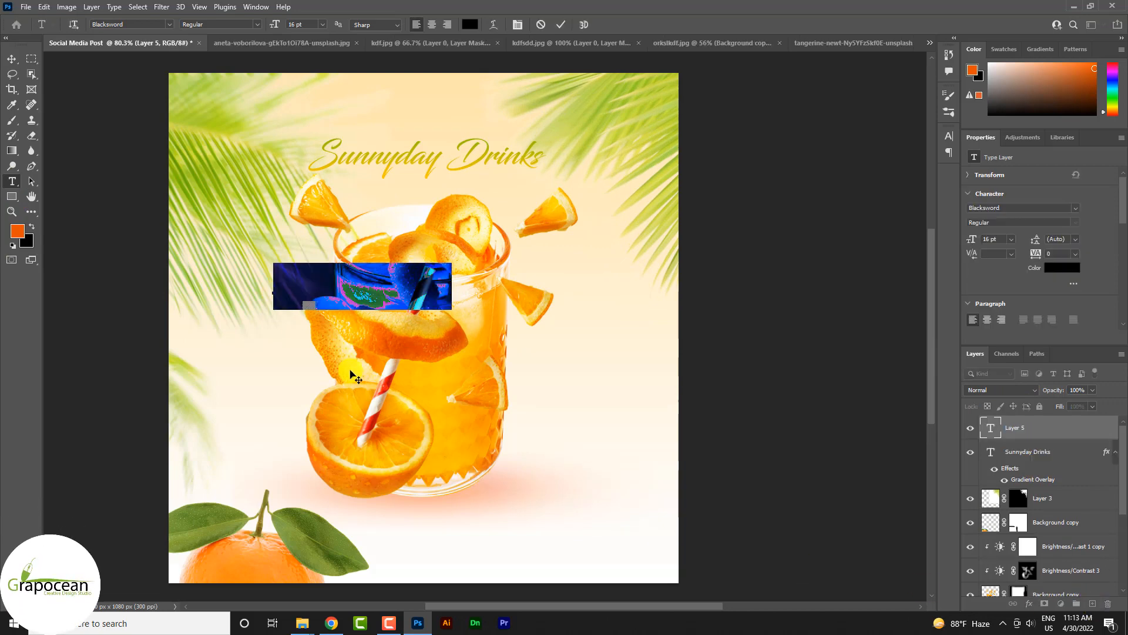
key(BackSpace)
text(SM)
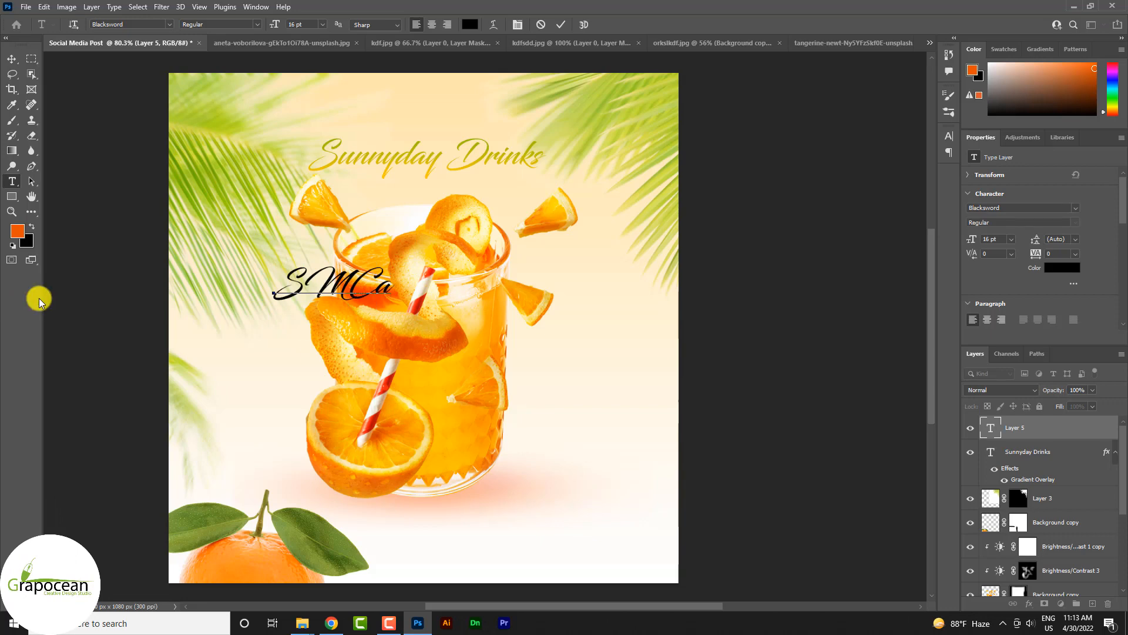
text(Ca)
key(BackSpace)
drag(418, 288, 131, 281)
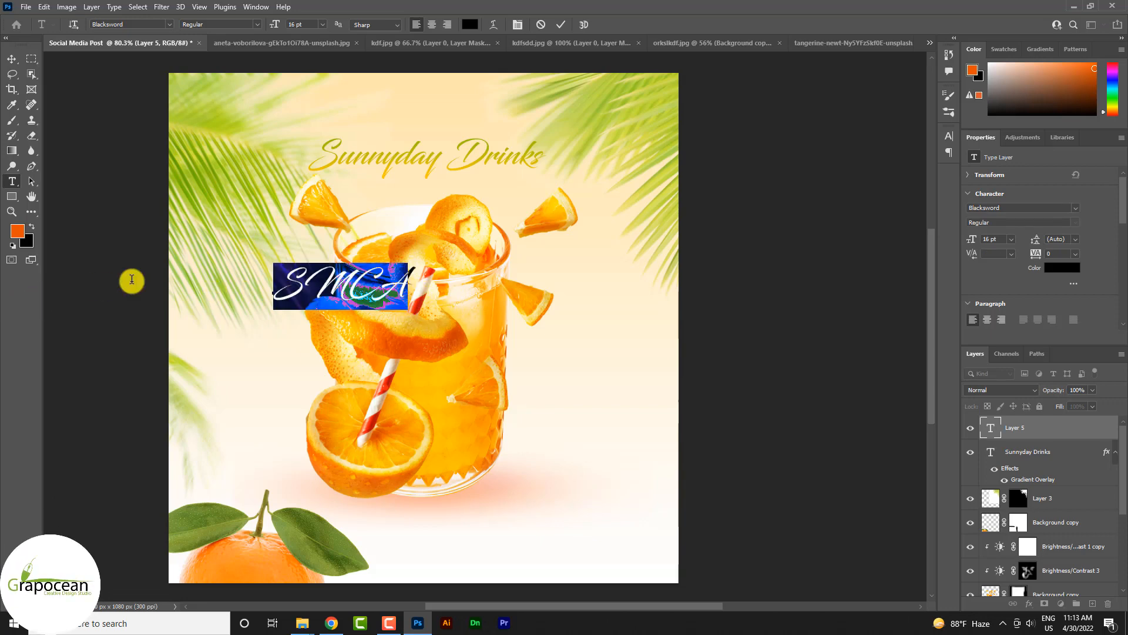
Step: Set the "SMCA" text to Alfa Slab One at 59 pt and place it across the middle of the glass
click(171, 25)
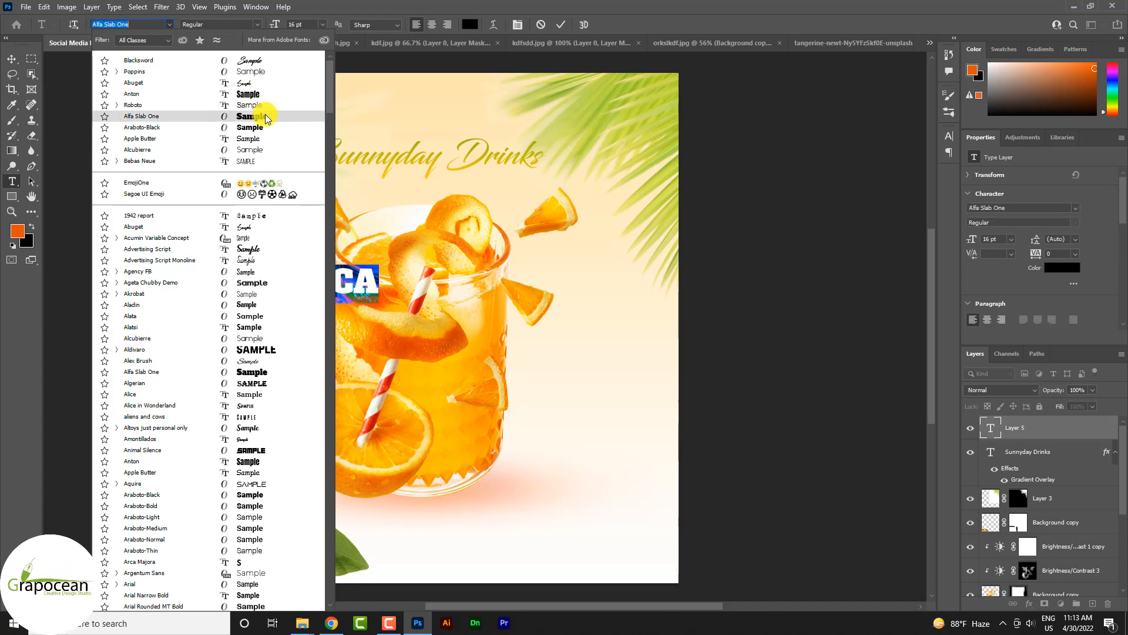
click(266, 116)
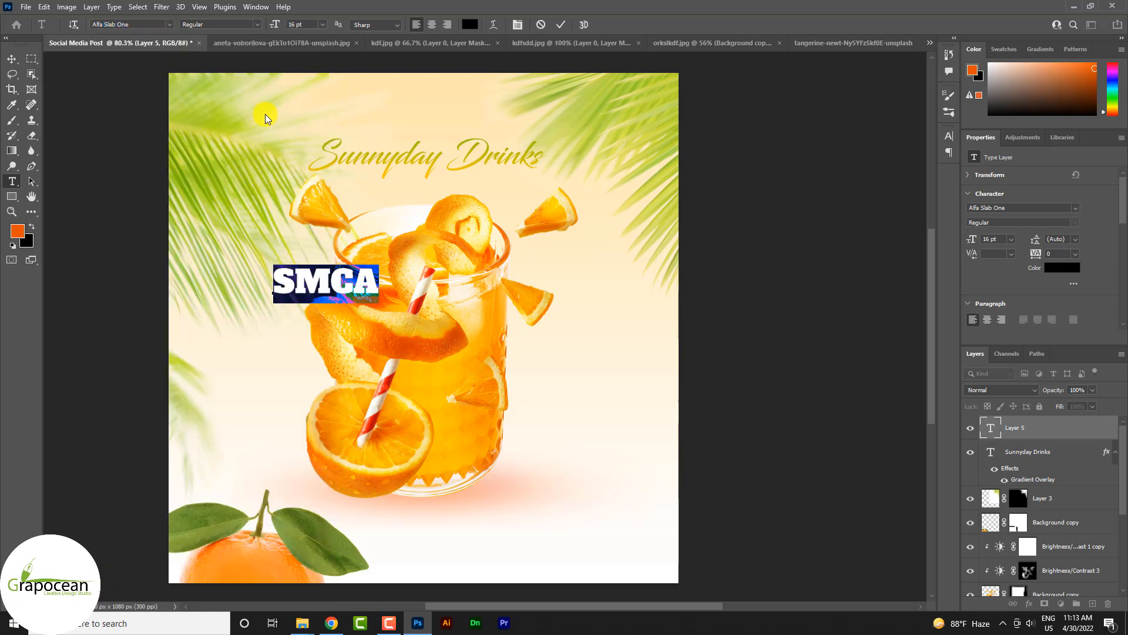
drag(273, 23, 298, 32)
click(12, 58)
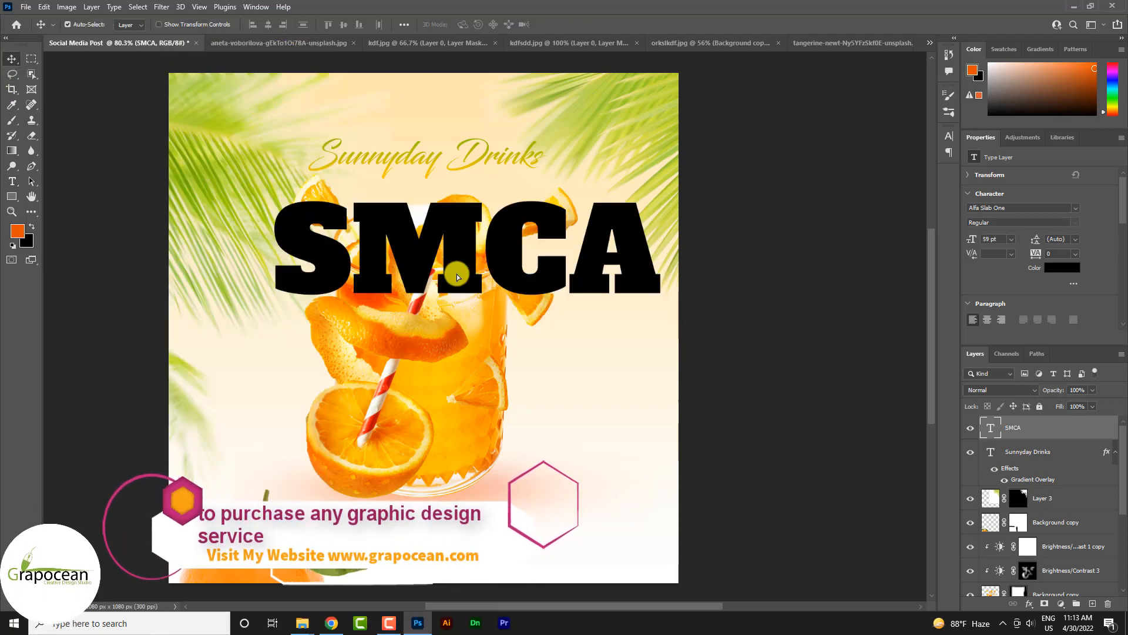
drag(460, 275, 414, 342)
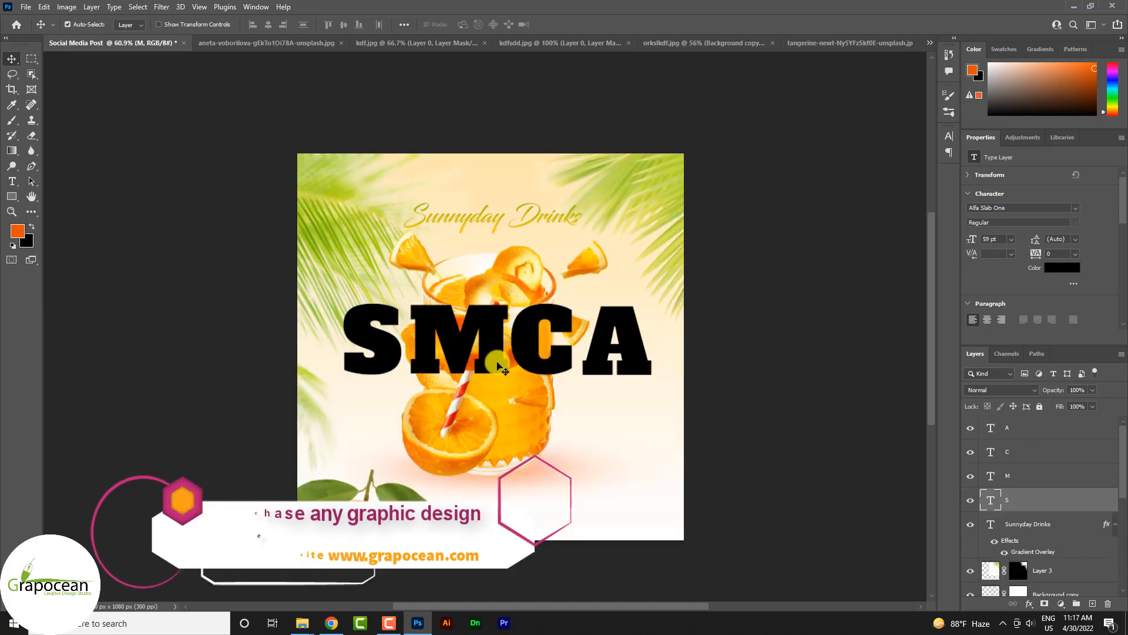
Step: Copy the heading's green-to-yellow Gradient Overlay to the separate S, M, C and A letter layers
drag(1108, 525, 1103, 479)
click(481, 357)
key(ctrl+j)
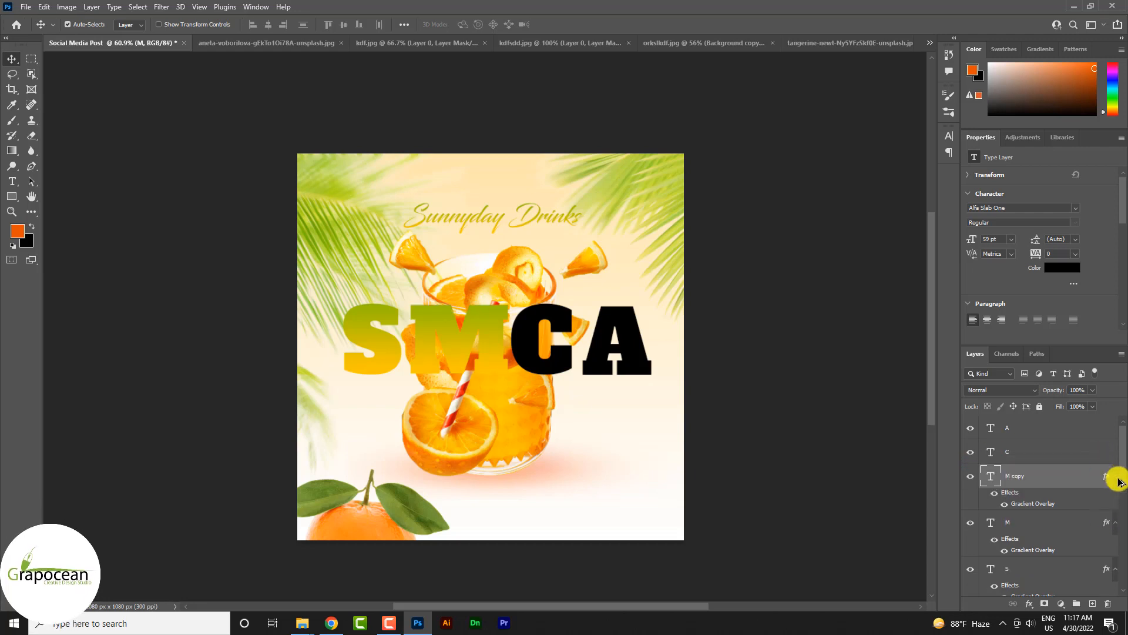
drag(1107, 476, 1102, 428)
Step: Move the letter M towards the S so that their edges overlap
scroll(431, 353, up, 3)
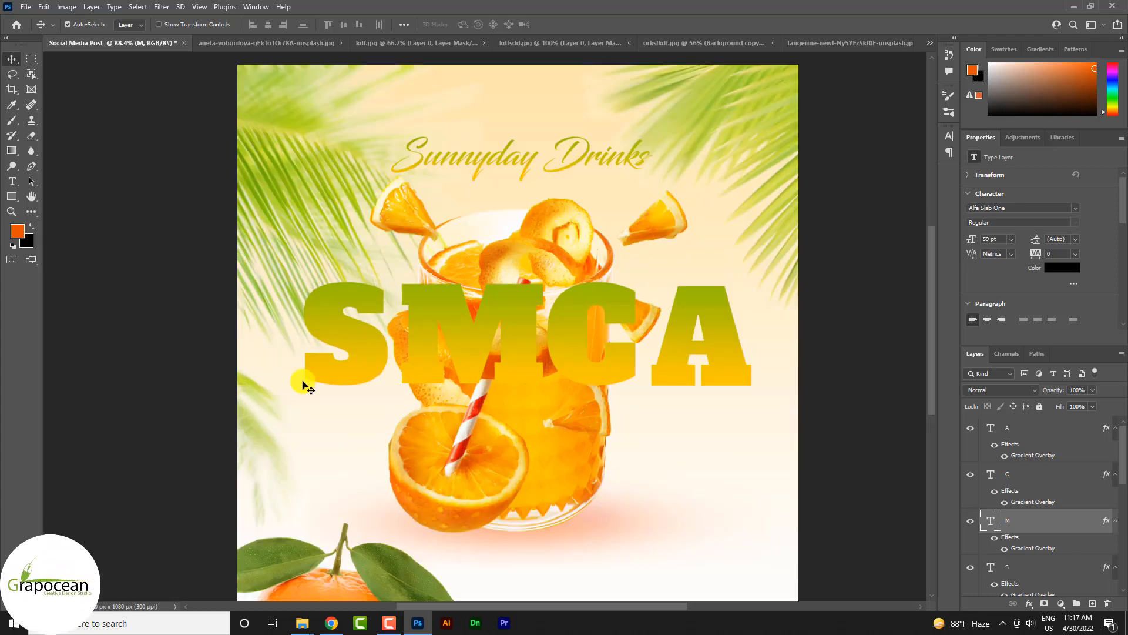
scroll(554, 369, down, 3)
scroll(511, 382, up, 4)
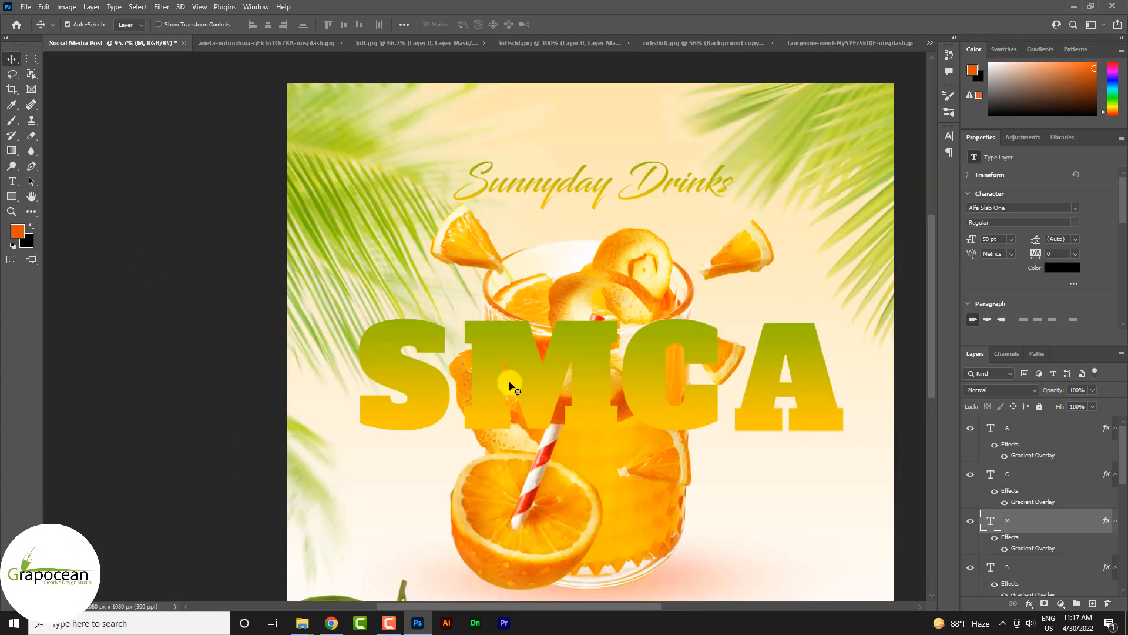
drag(512, 383, 480, 383)
Step: Load the S letter's outline as a selection and add a new layer between the M and S layers
scroll(1017, 522, down, 1)
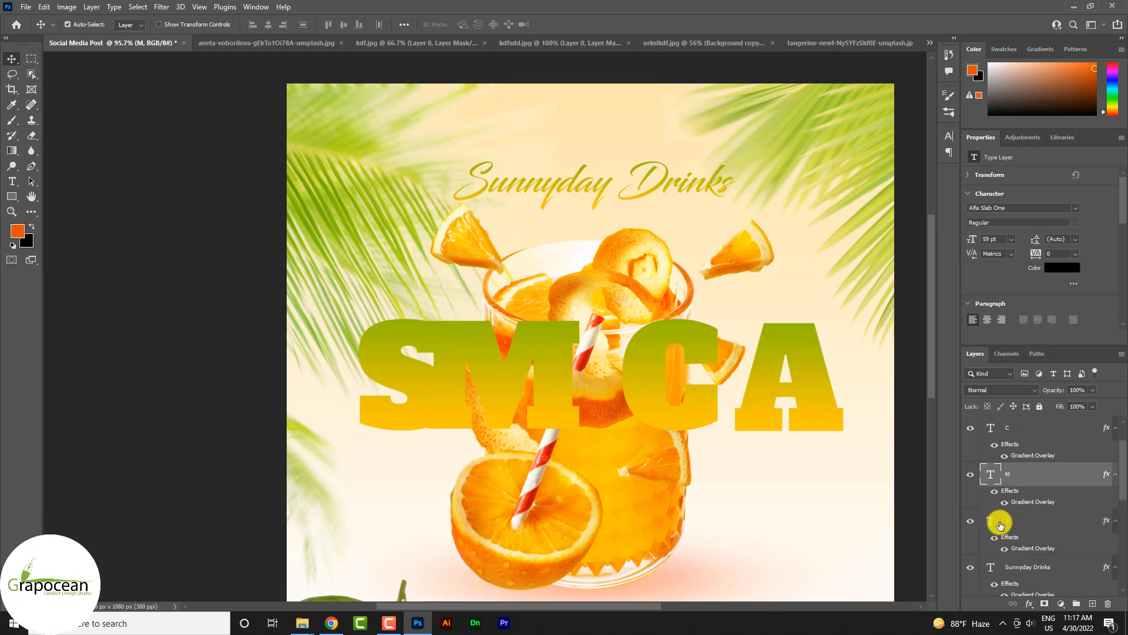
ctrl+click(992, 523)
right_click(12, 120)
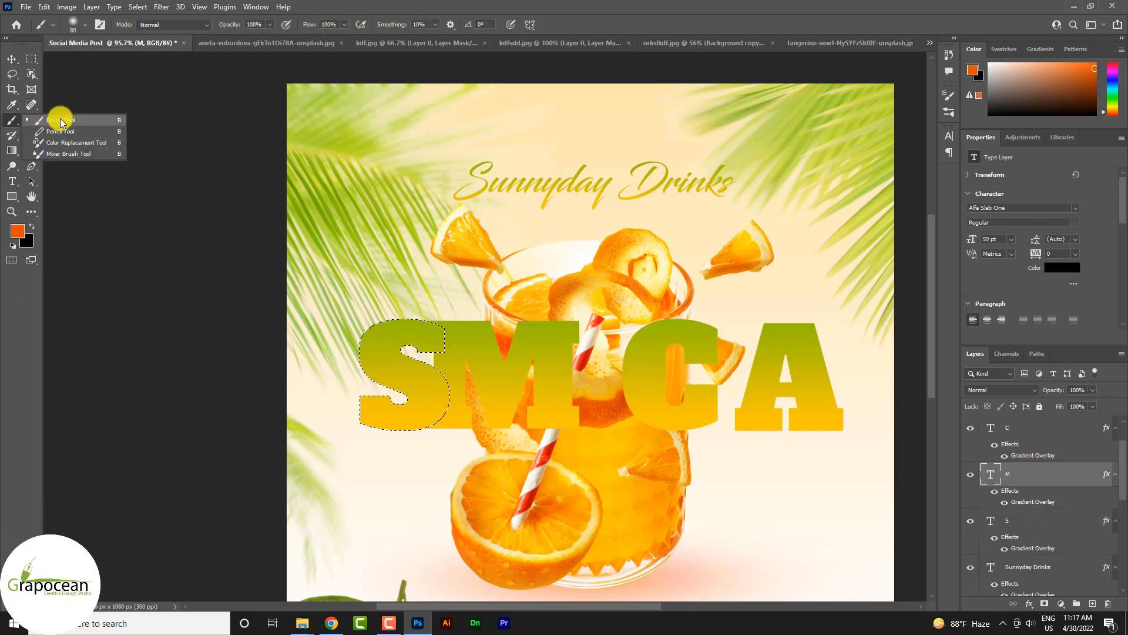
click(73, 113)
click(1087, 601)
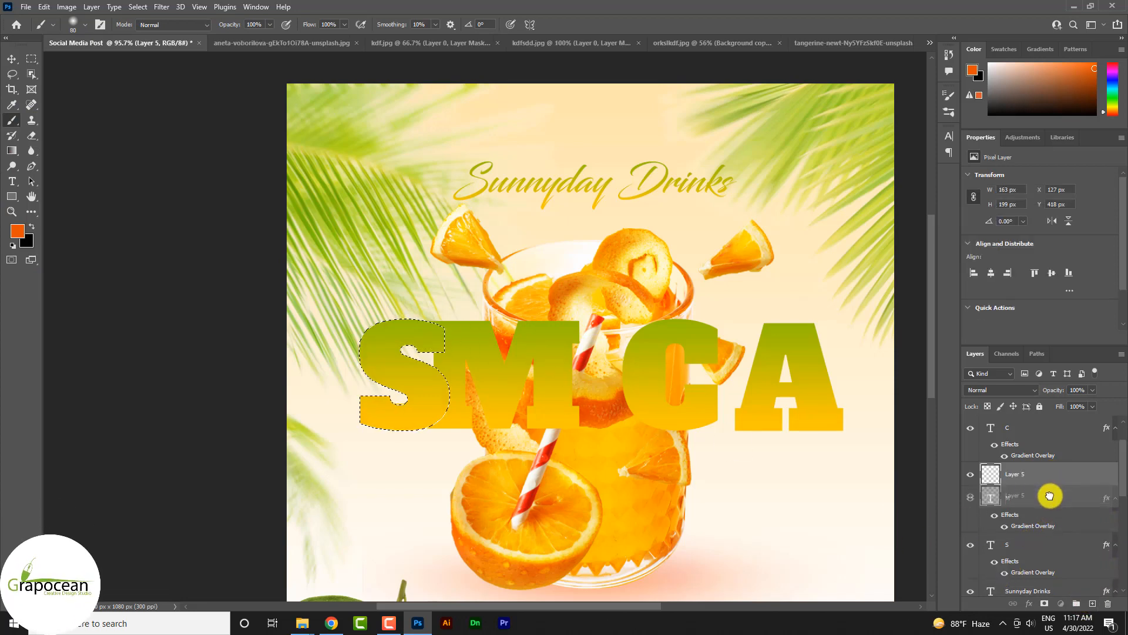
drag(1051, 496, 1051, 533)
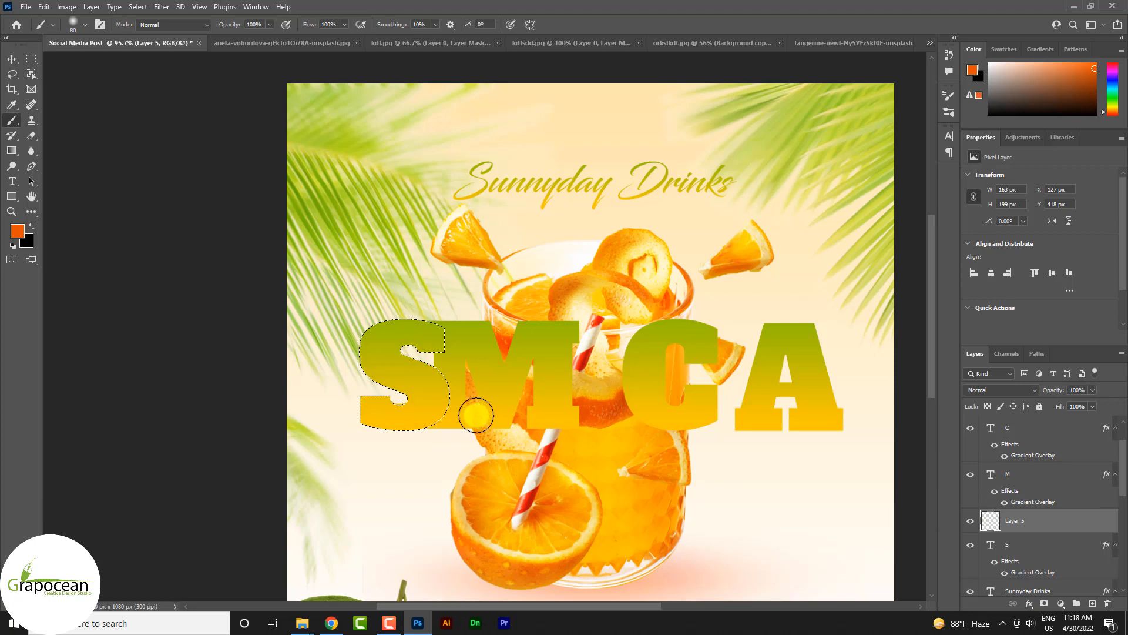
Step: Paint a soft orange shade with a 200 px brush inside the S selection, along the edge that M overlaps
key(bracketright)
key(bracketright)
key(bracketright)
key(bracketright)
key(bracketright)
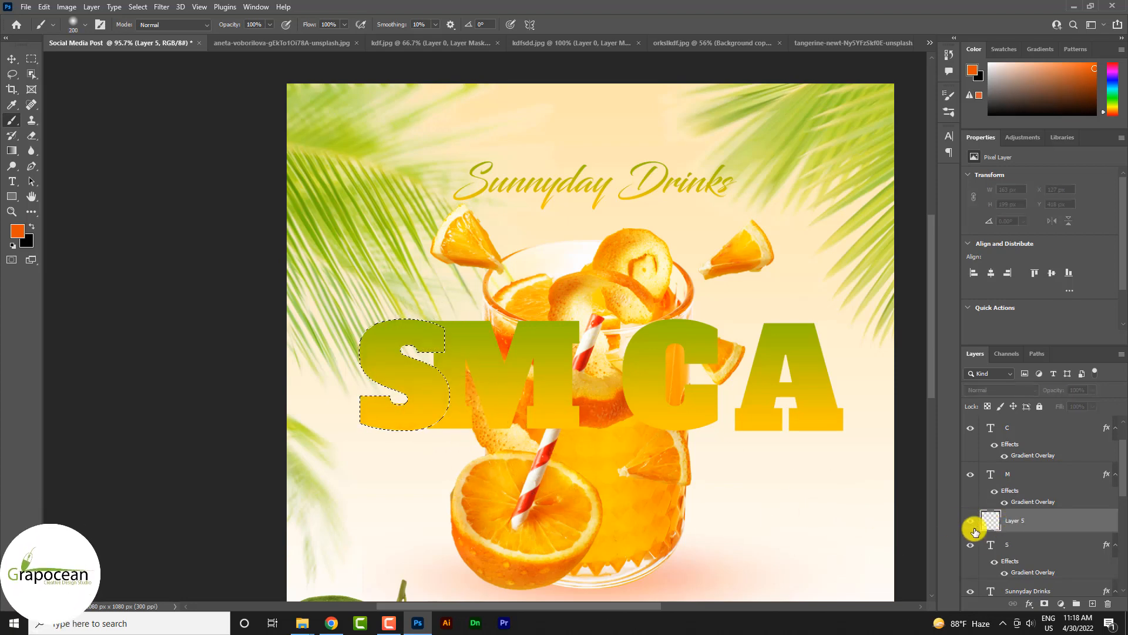
click(992, 545)
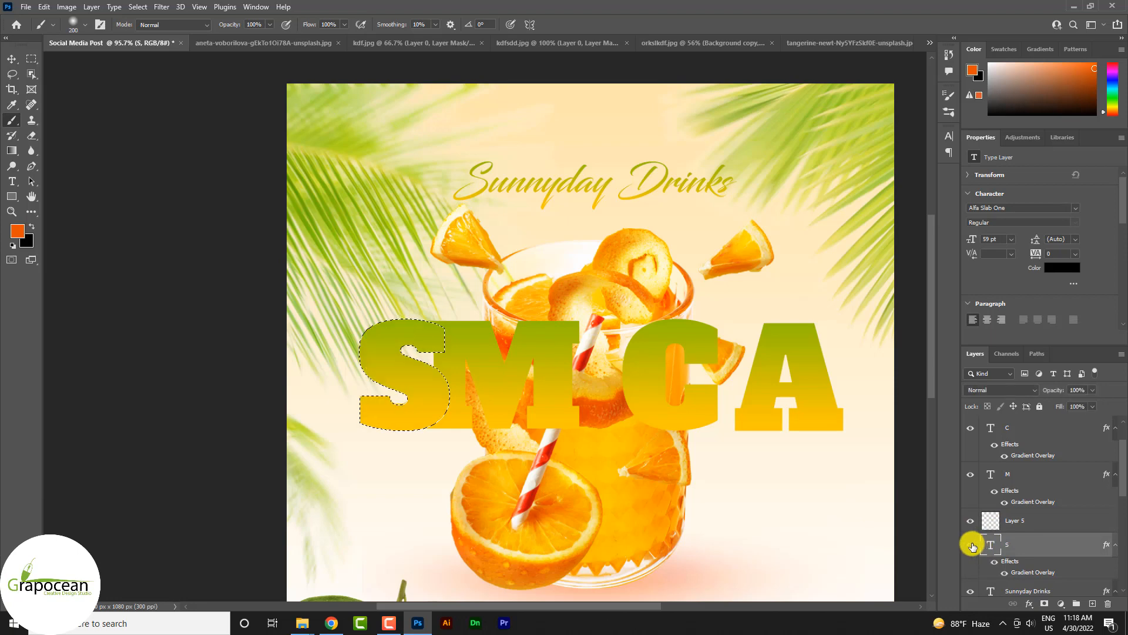
click(972, 546)
click(1022, 526)
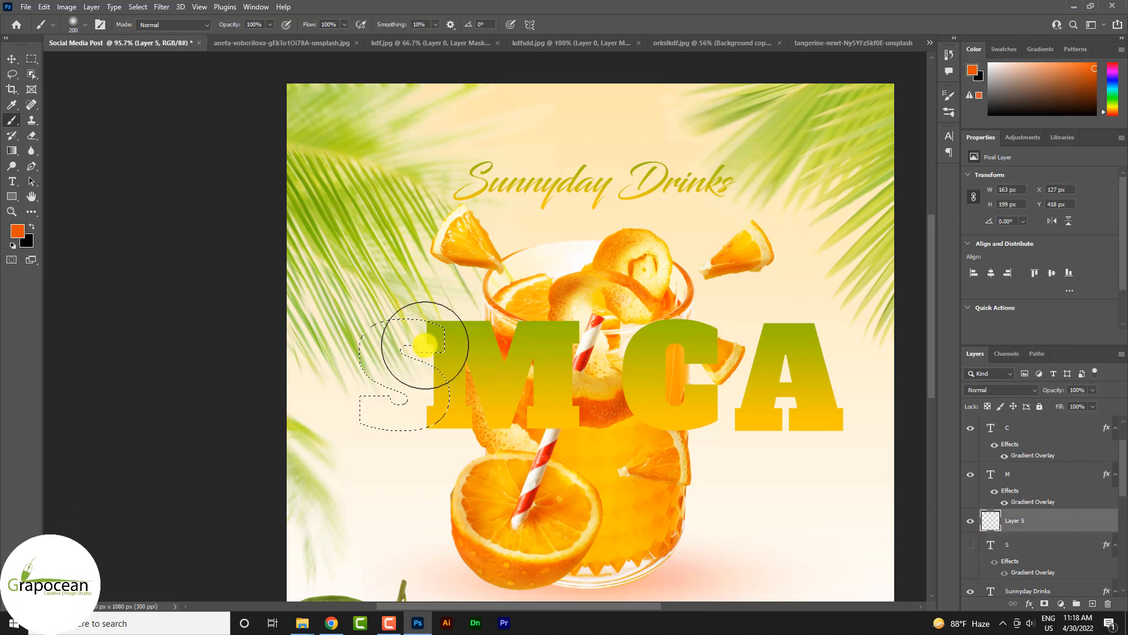
mouse_move(484, 421)
mouse_down()
mouse_move(463, 387)
mouse_move(471, 445)
mouse_move(518, 429)
mouse_up()
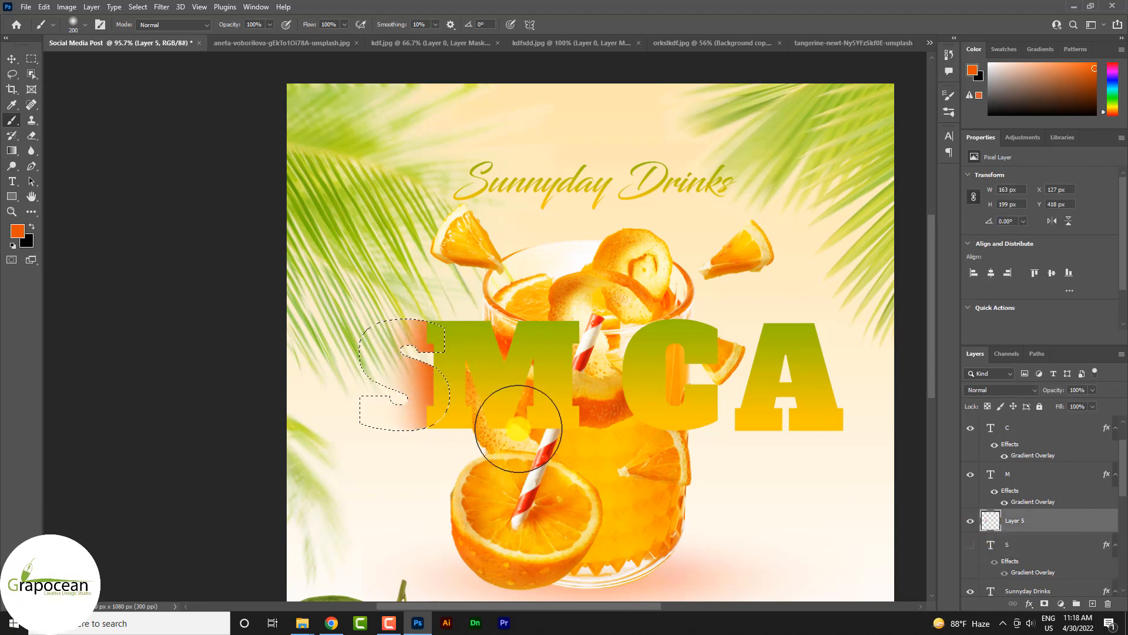
click(972, 546)
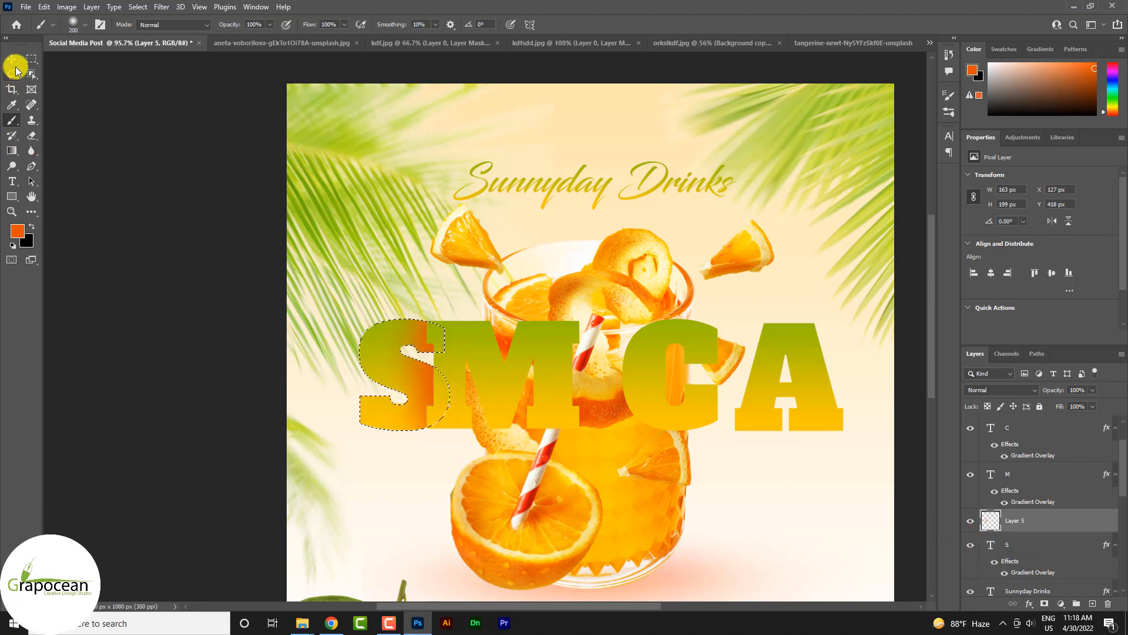
Step: Deselect the S outline and set the shade layer's blend mode to Luminosity
click(14, 66)
click(87, 276)
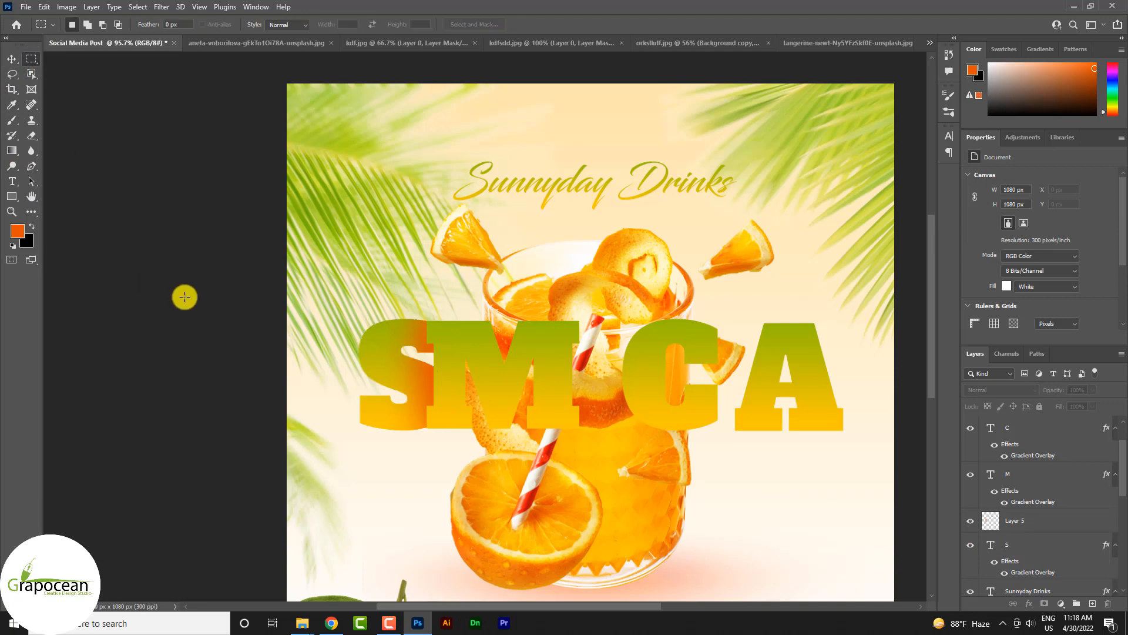
click(1025, 520)
click(999, 389)
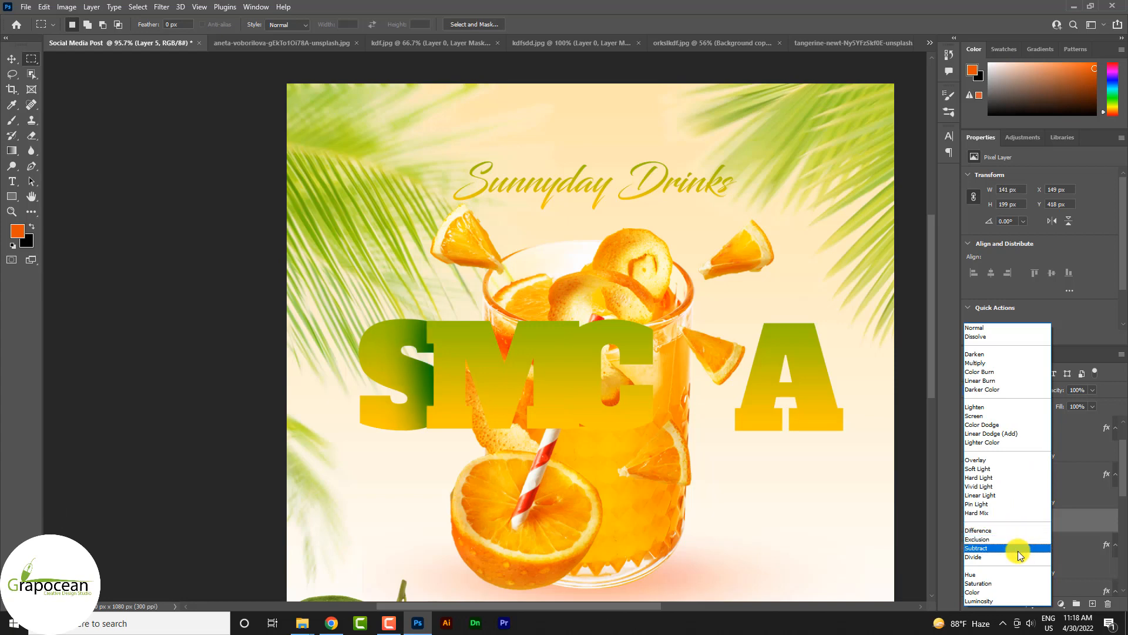
click(1019, 603)
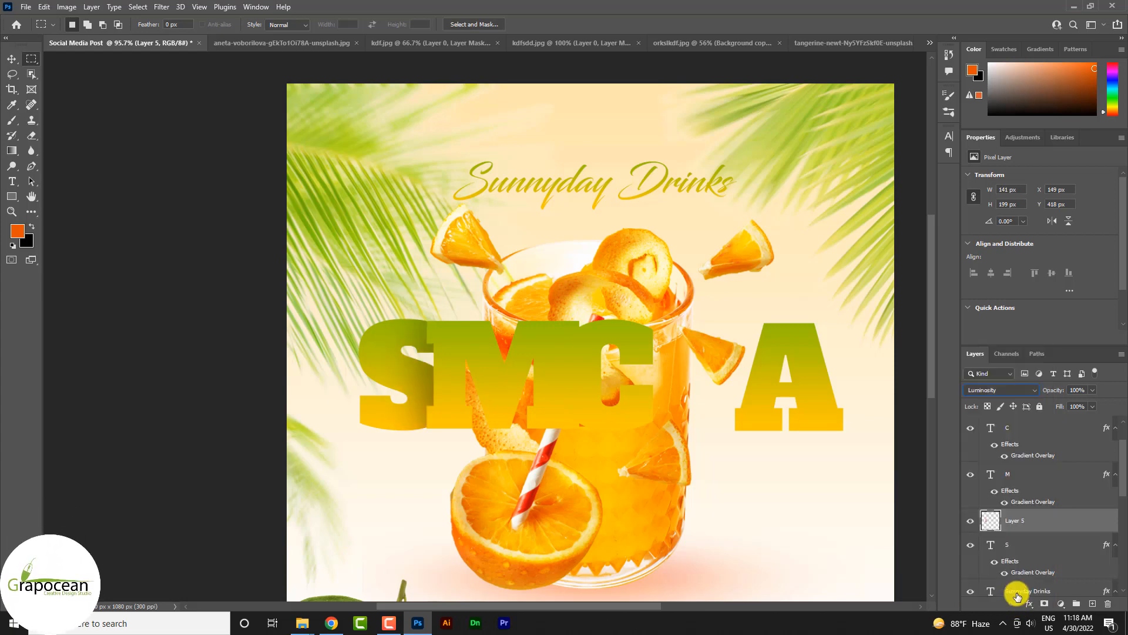
Step: Move the M layer below Group 1, behind the glass, and place S with its shade layer directly beneath M
click(1035, 478)
key(v)
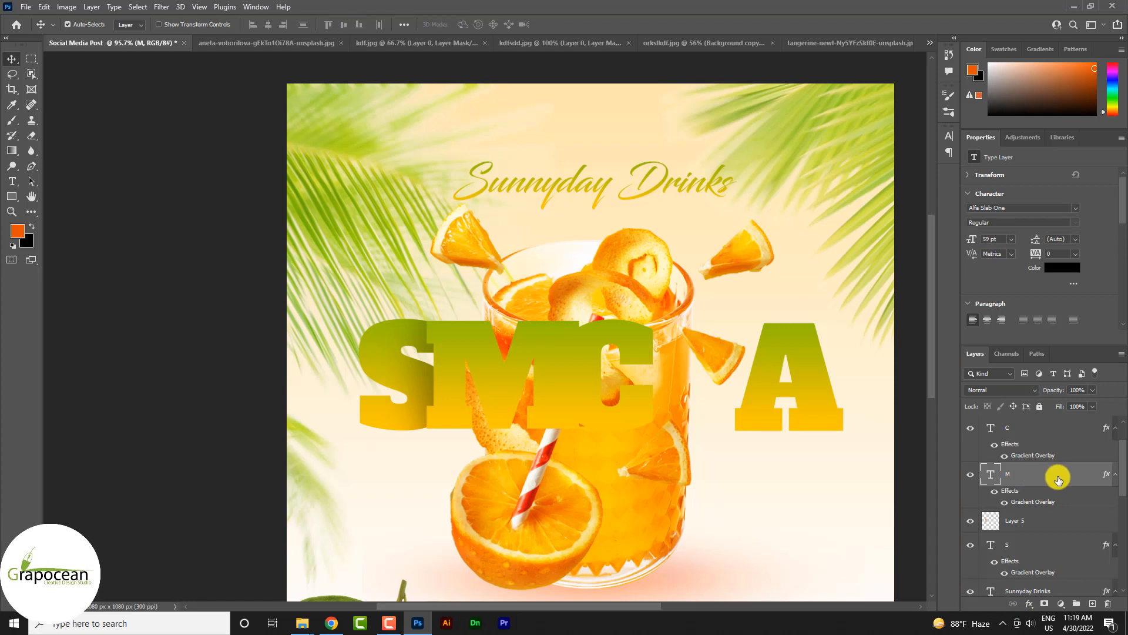
drag(1058, 473, 1041, 526)
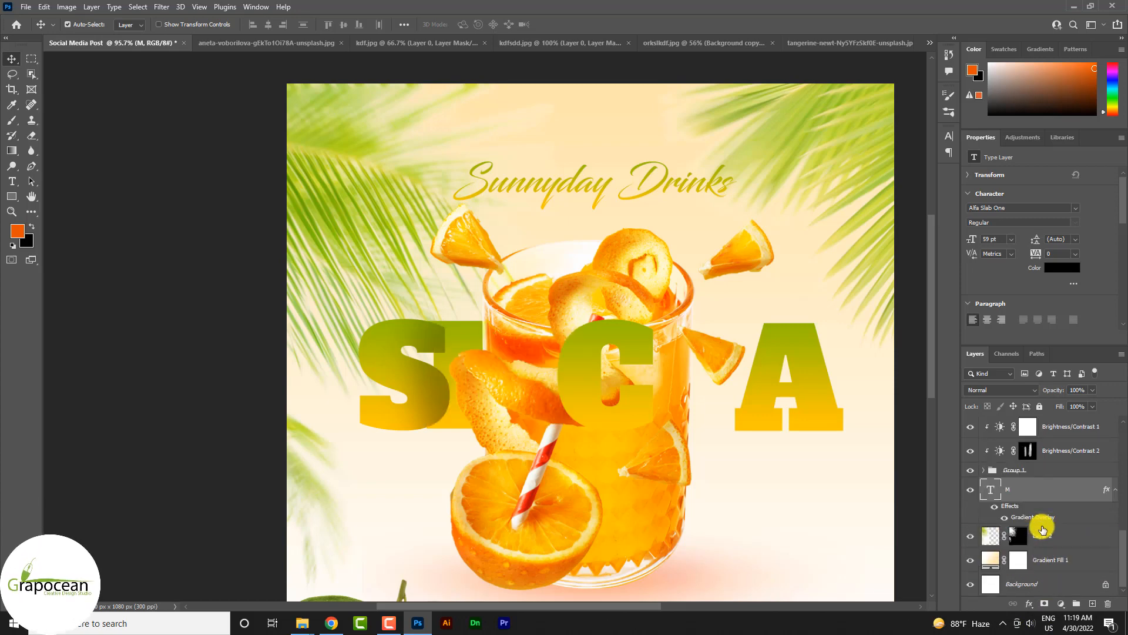
scroll(1044, 519, up, 5)
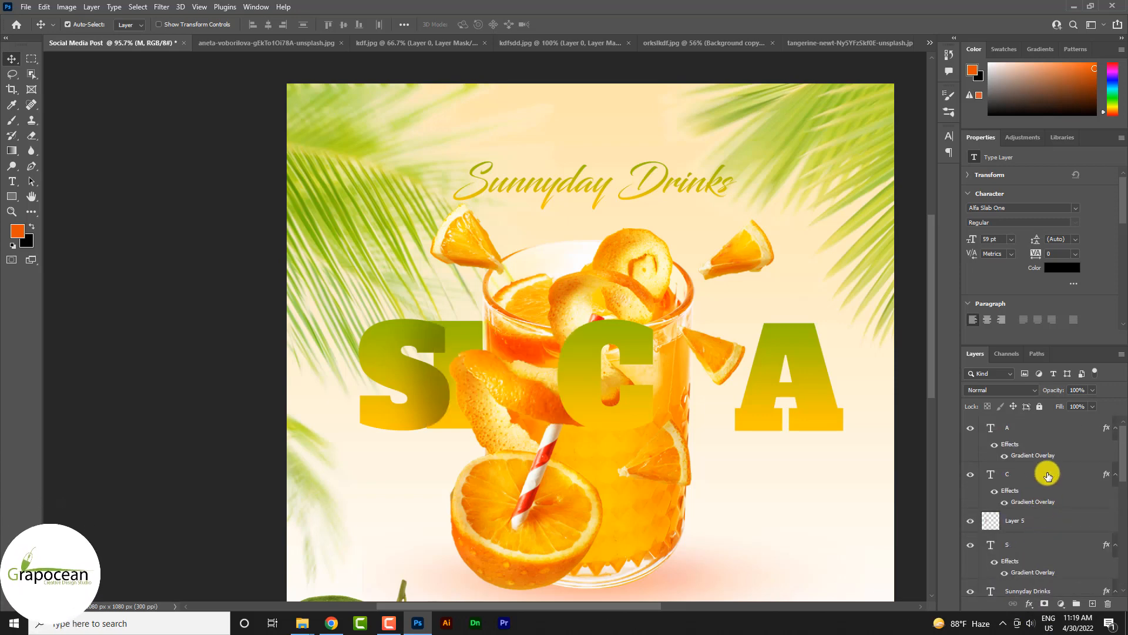
click(1047, 499)
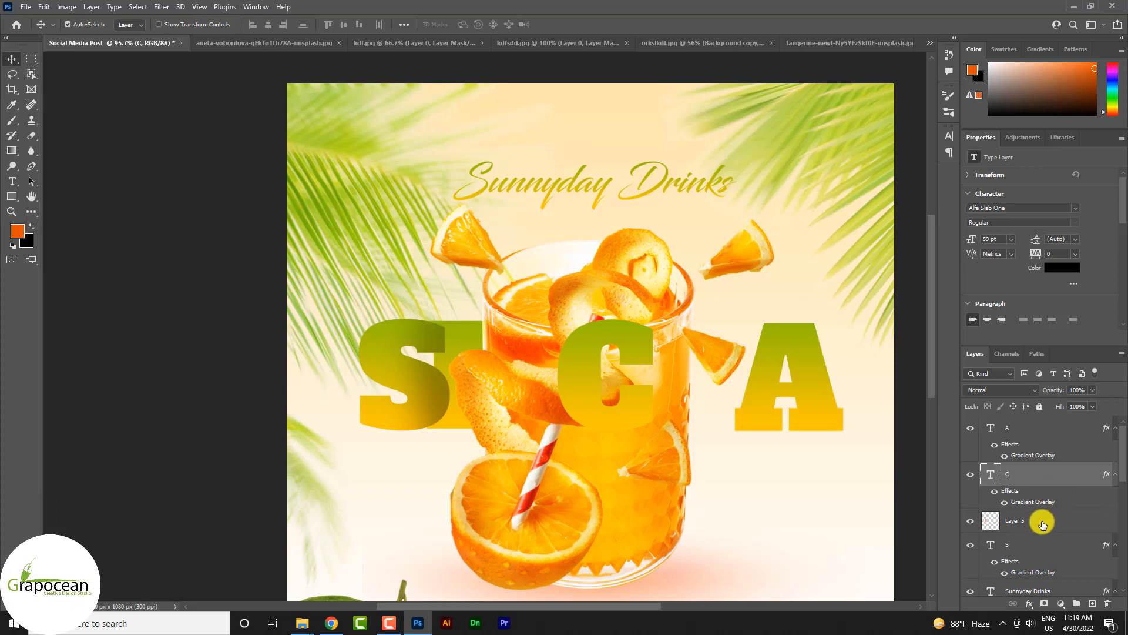
mouse_move(1043, 524)
mouse_down()
mouse_move(1031, 542)
mouse_move(1025, 630)
mouse_move(1030, 523)
mouse_up()
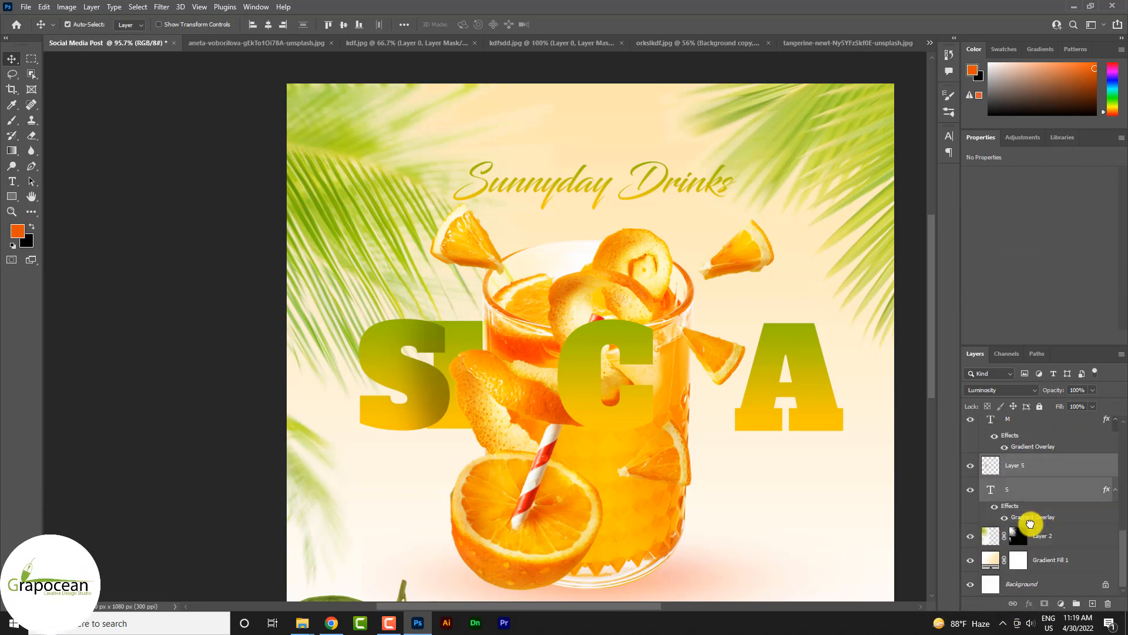
scroll(601, 468, down, 3)
scroll(718, 468, up, 3)
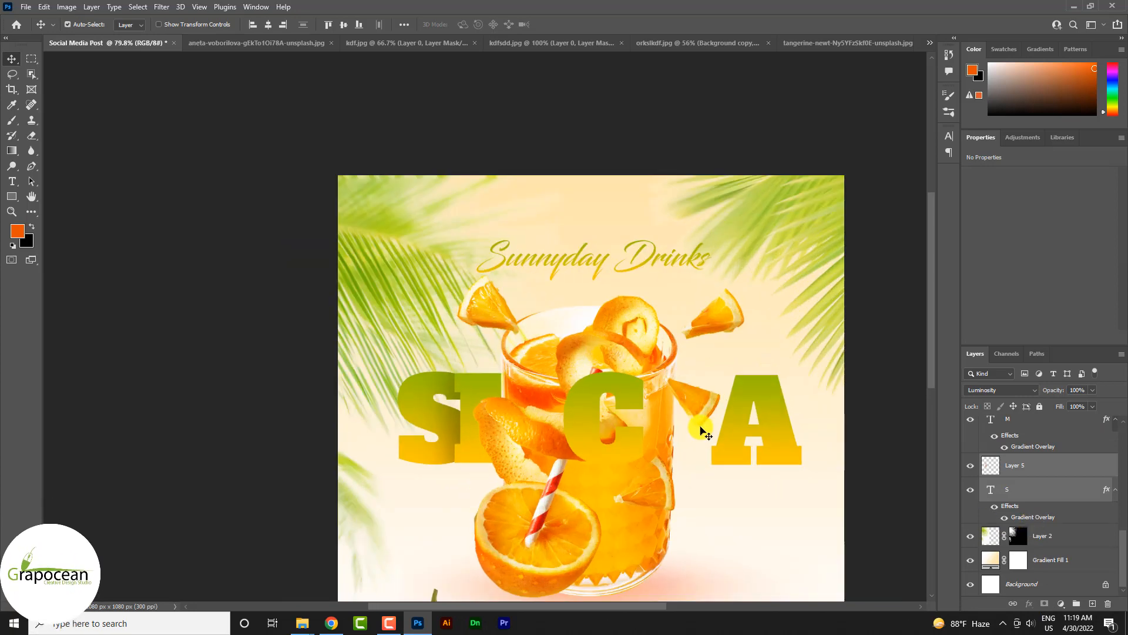
drag(724, 440, 641, 441)
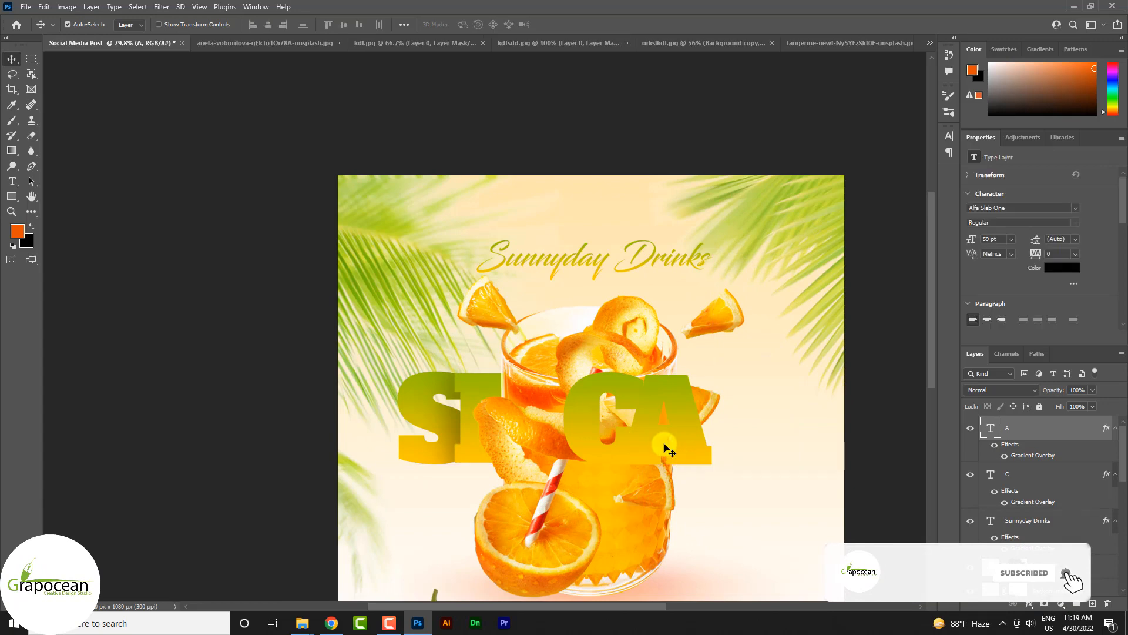
scroll(675, 454, down, 3)
scroll(675, 456, up, 3)
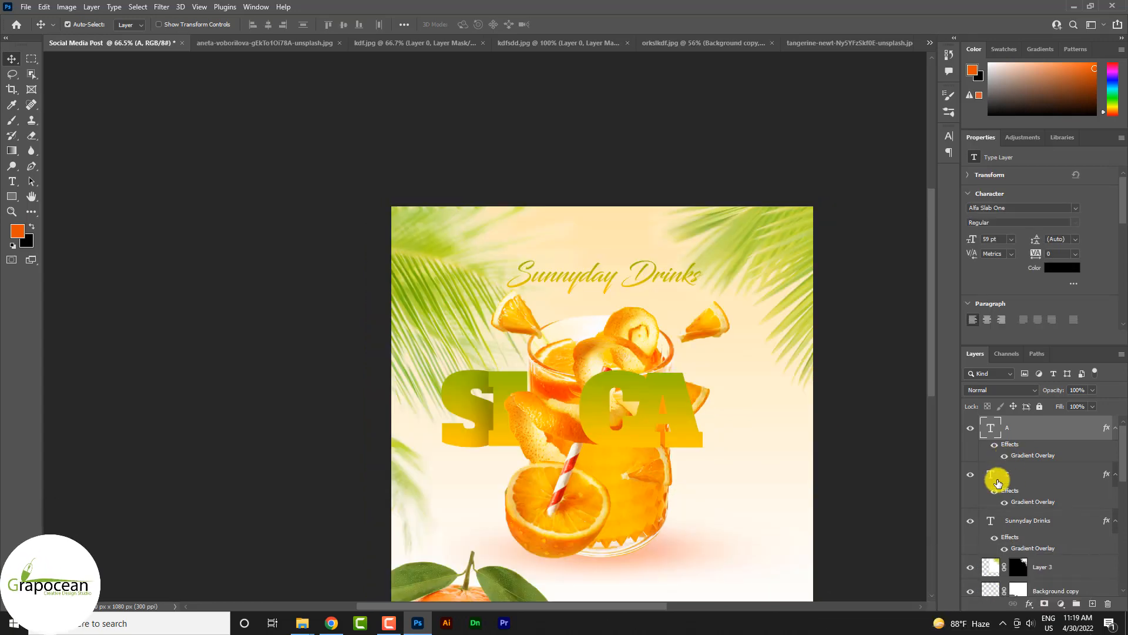
scroll(645, 432, up, 2)
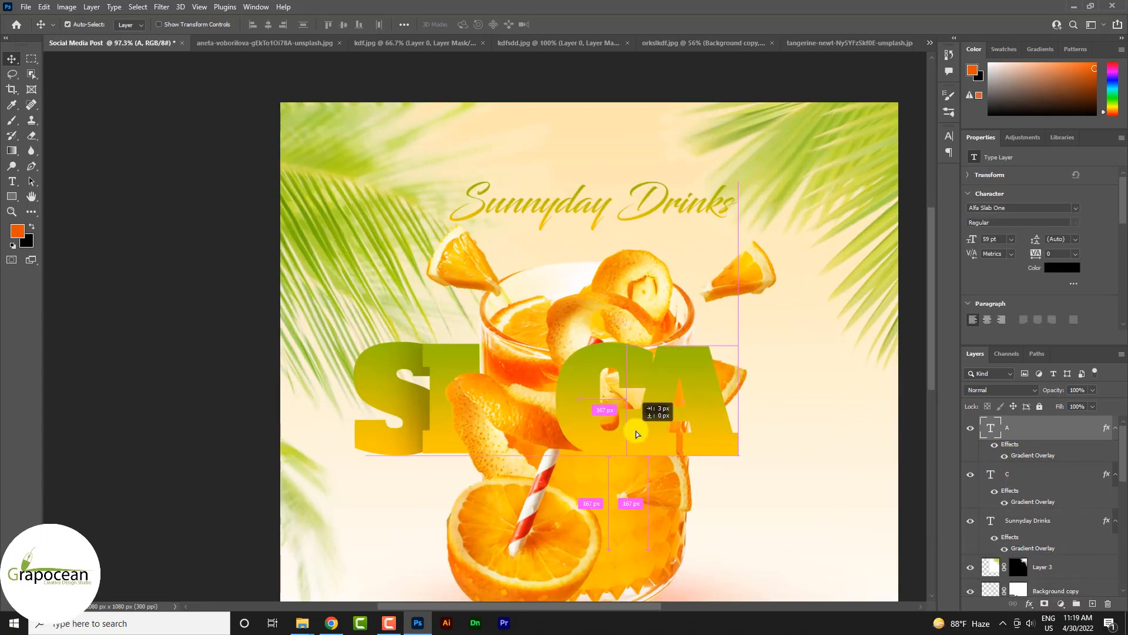
key(ctrl+z)
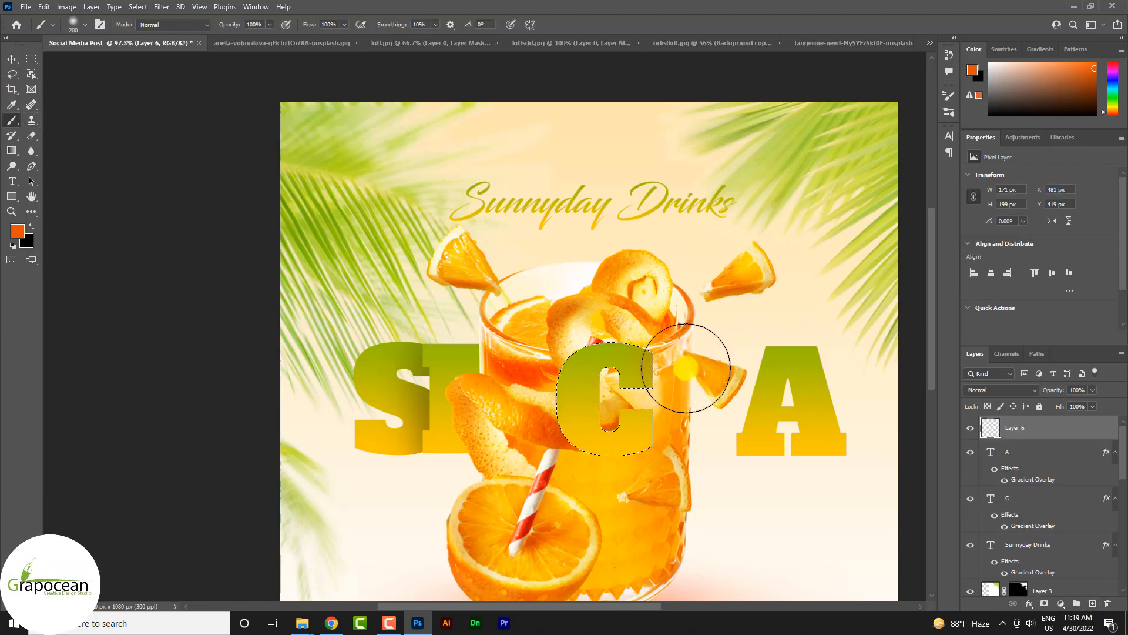
Step: Paint a soft orange shade on the C's edge facing A, deselect, and change the shade layer's blend mode
drag(675, 340, 673, 501)
click(32, 58)
click(867, 483)
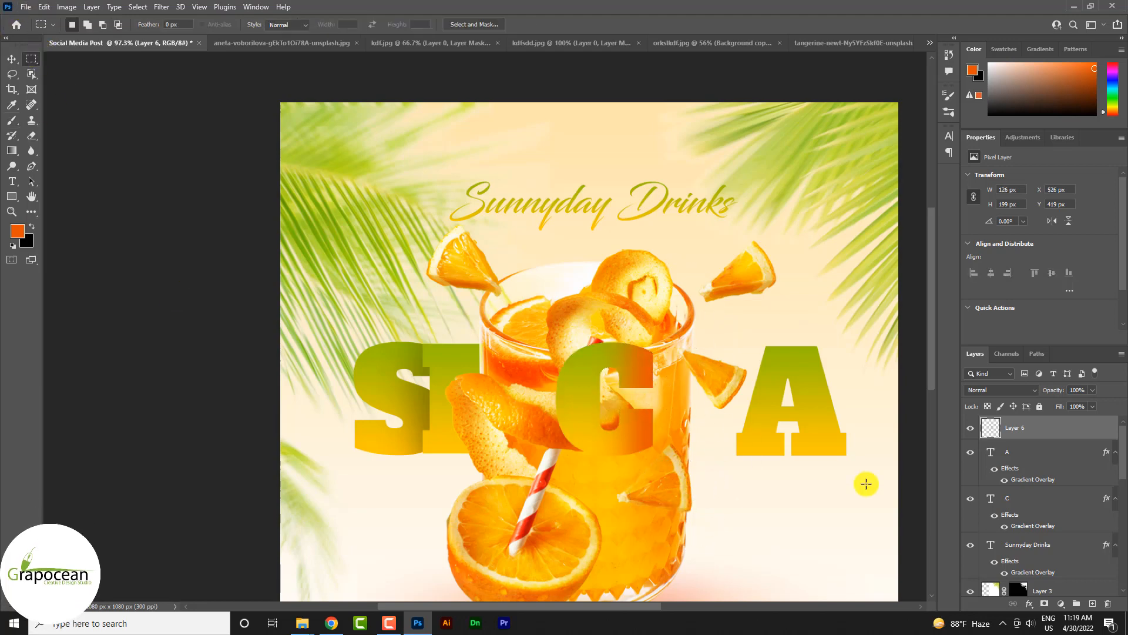
click(1015, 390)
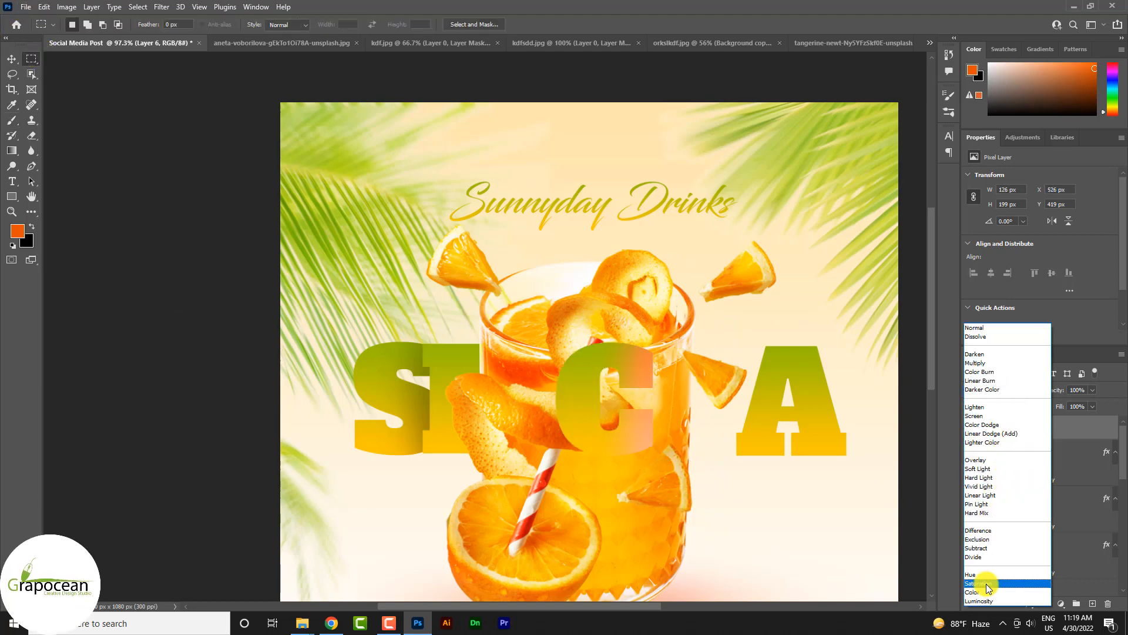
click(984, 586)
Step: Move the letter A over the shaded edge of C and place its layer above the C shade layer
click(11, 58)
drag(764, 402, 651, 400)
drag(1038, 453, 1036, 425)
drag(694, 411, 698, 418)
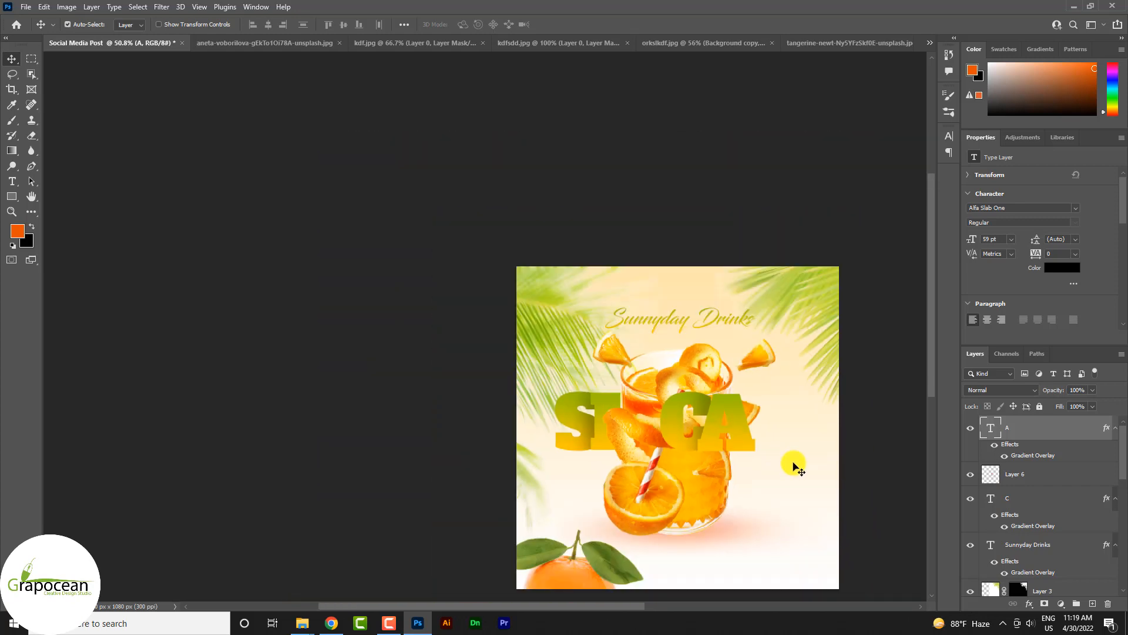
scroll(510, 485, up, 2)
scroll(514, 478, down, 3)
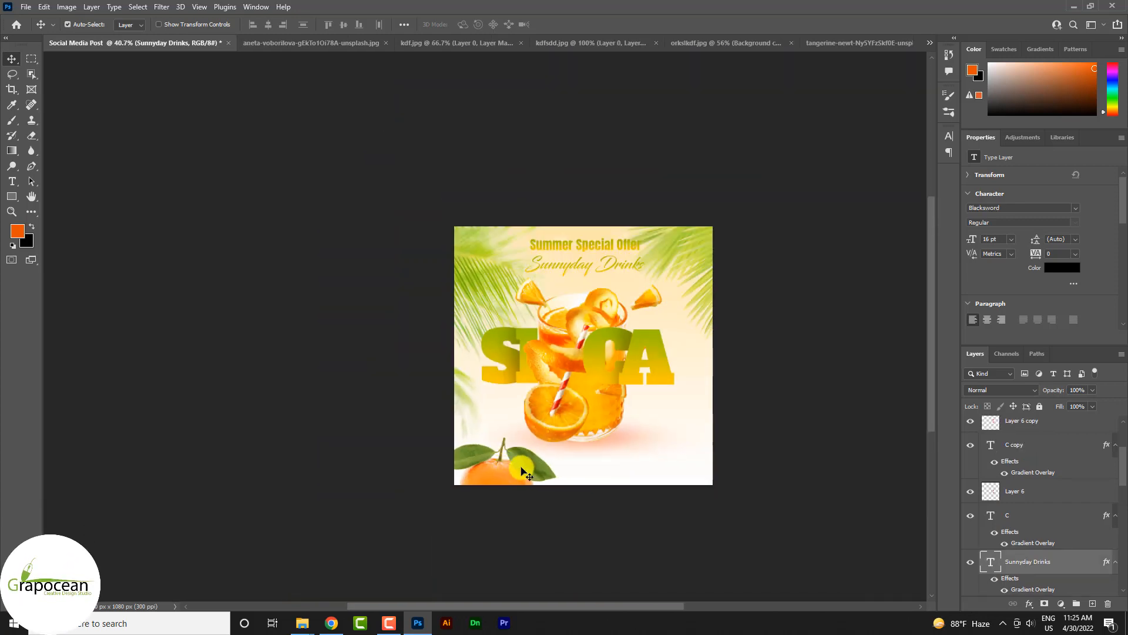
Step: Move the leafy orange to the poster's lower right corner and rotate it about 24° counter-clockwise
drag(500, 470, 695, 467)
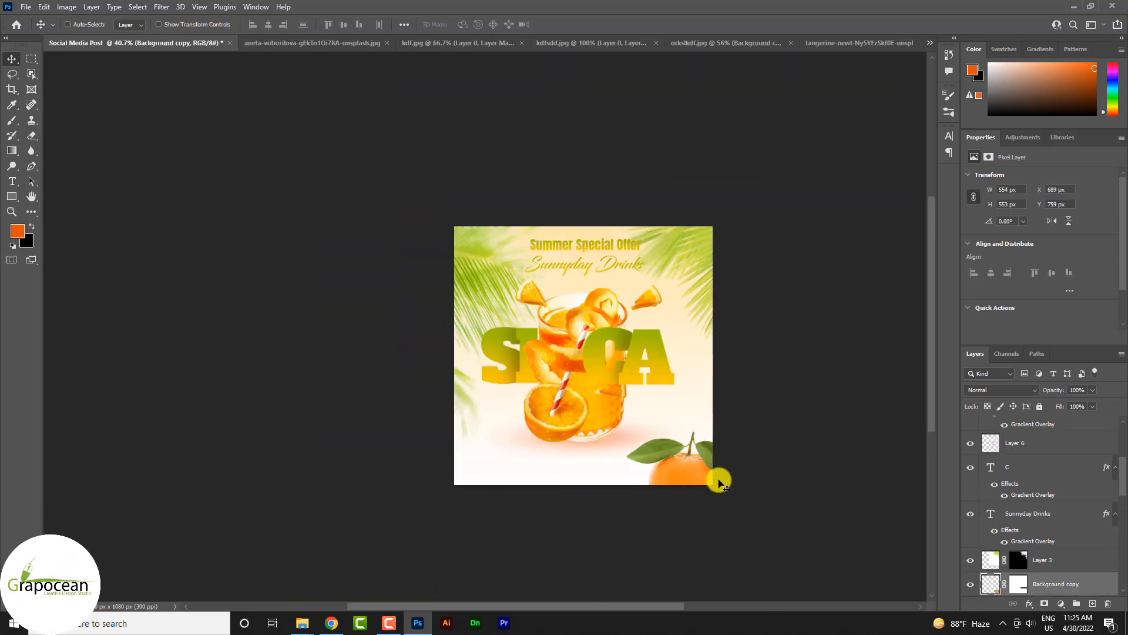
key(ctrl+t)
drag(771, 539, 795, 505)
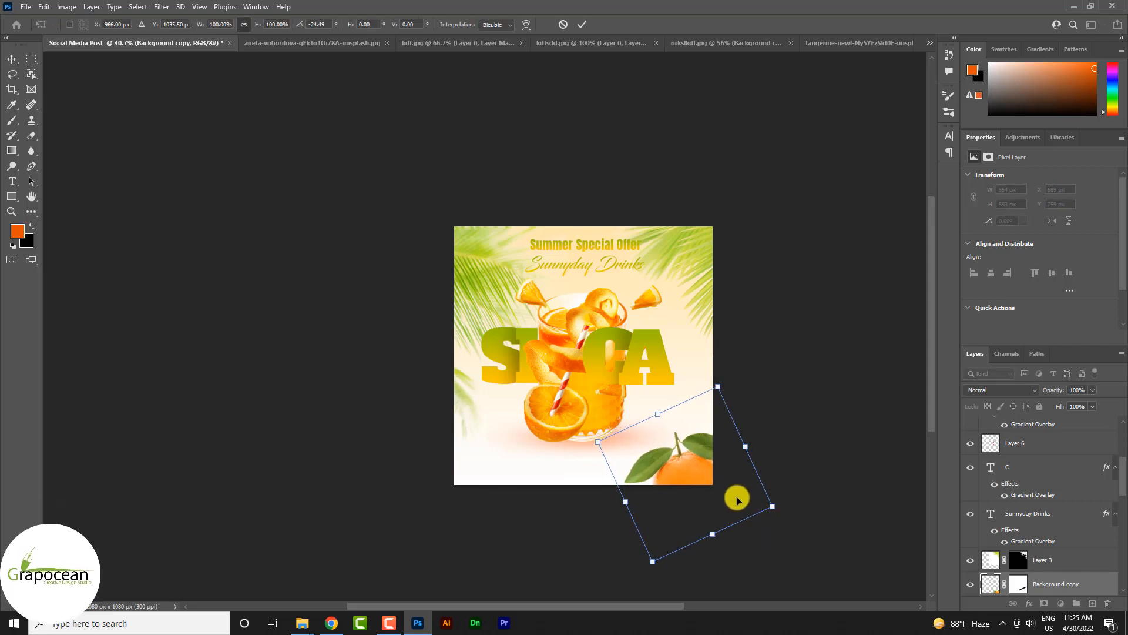
mouse_move(708, 451)
mouse_down()
mouse_move(693, 453)
mouse_move(706, 446)
mouse_up()
click(582, 25)
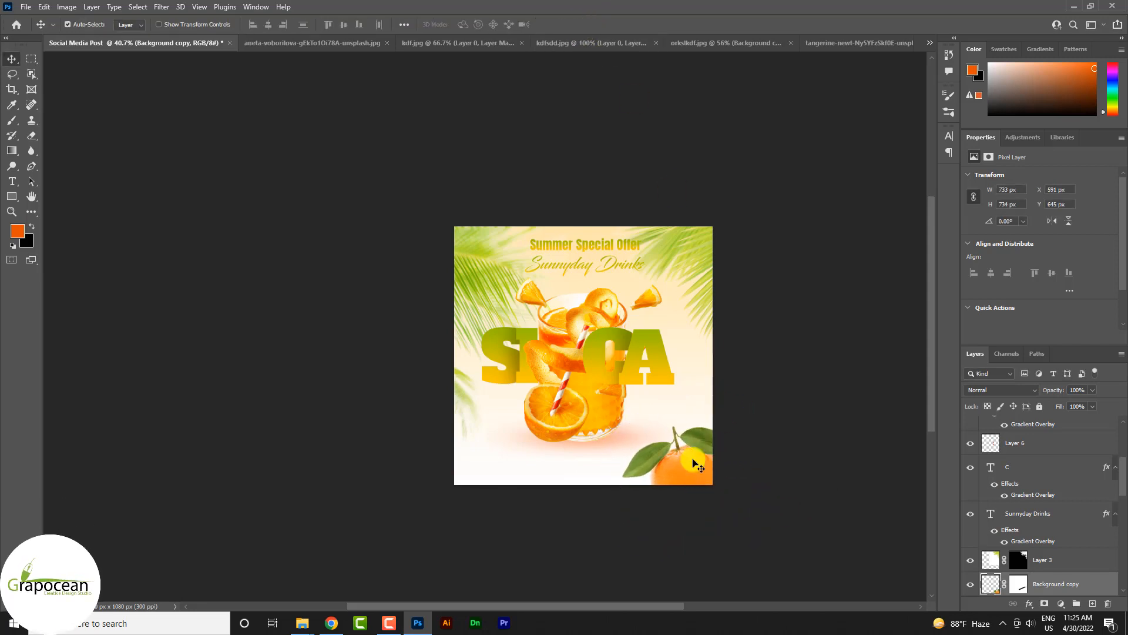
Step: Duplicate the leafy orange, flip the copy horizontally and shrink it to about 405 px wide beside the larger orange
key(ctrl+alt+t)
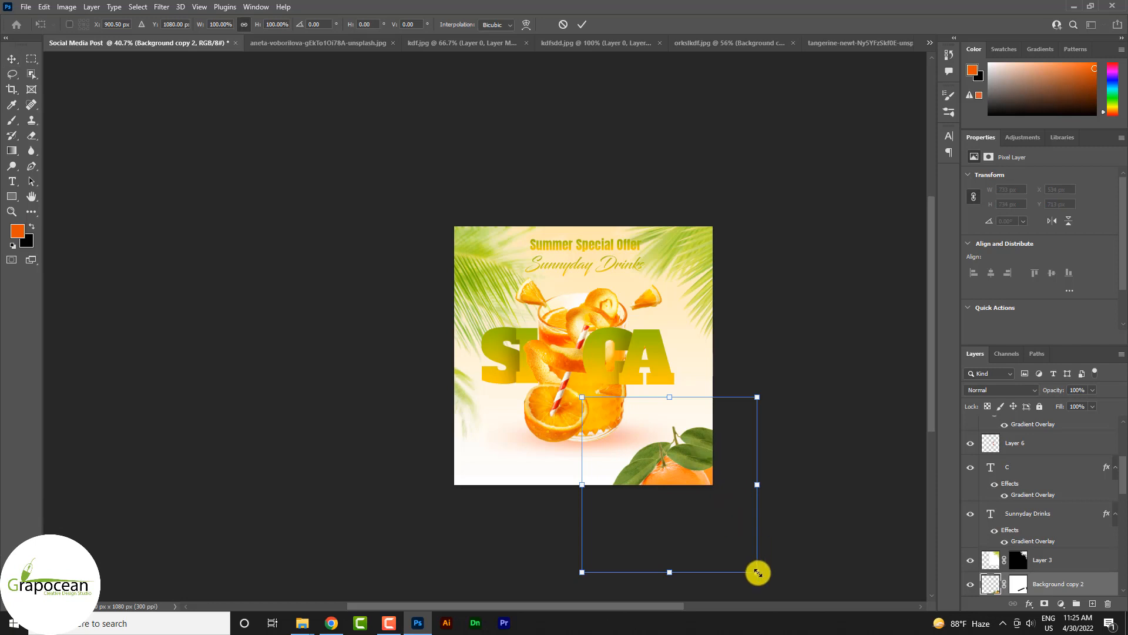
drag(758, 573, 718, 554)
right_click(690, 470)
click(705, 457)
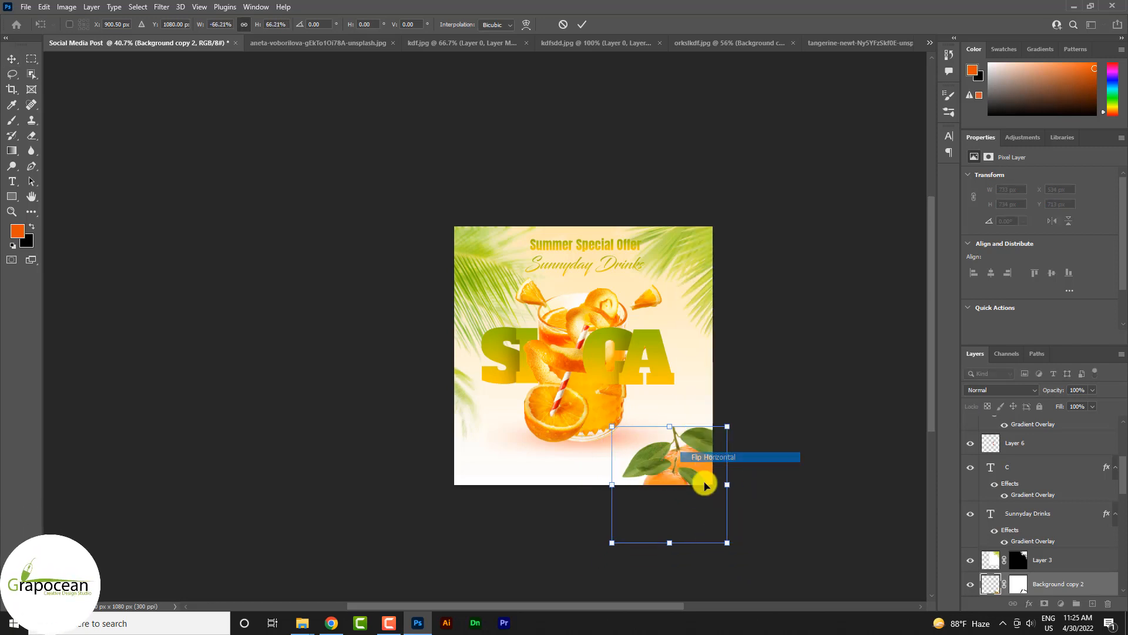
drag(727, 543, 700, 545)
drag(681, 470, 657, 469)
click(582, 24)
Step: Fine-tune the position of the small orange in front of the larger one in the poster's lower right corner
scroll(708, 479, up, 5)
click(711, 493)
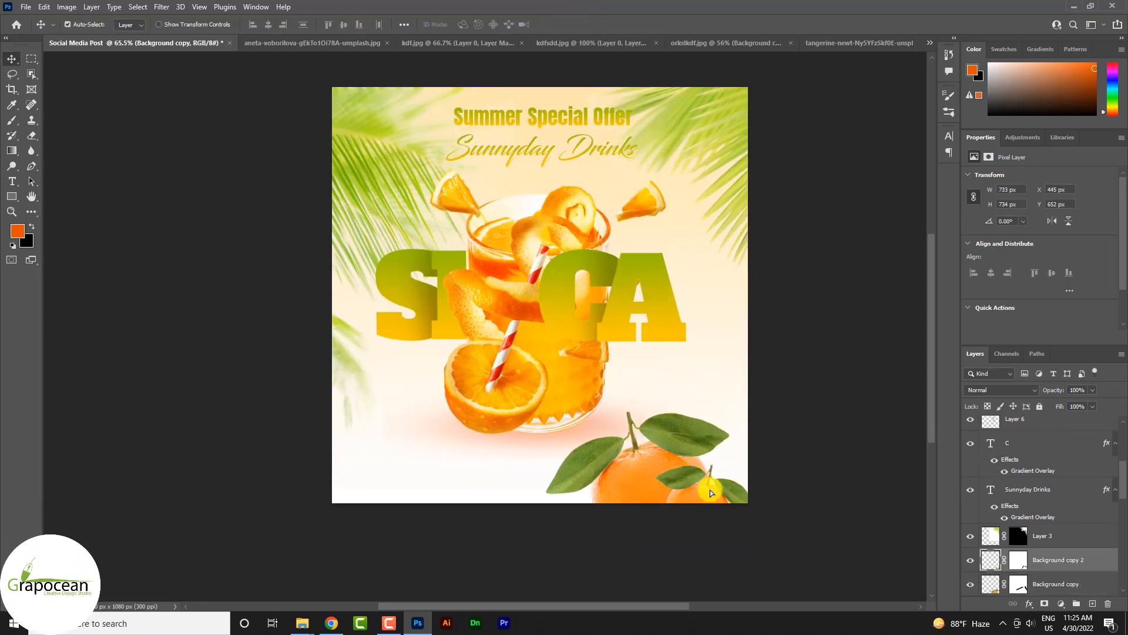
drag(704, 496, 705, 497)
scroll(751, 453, down, 3)
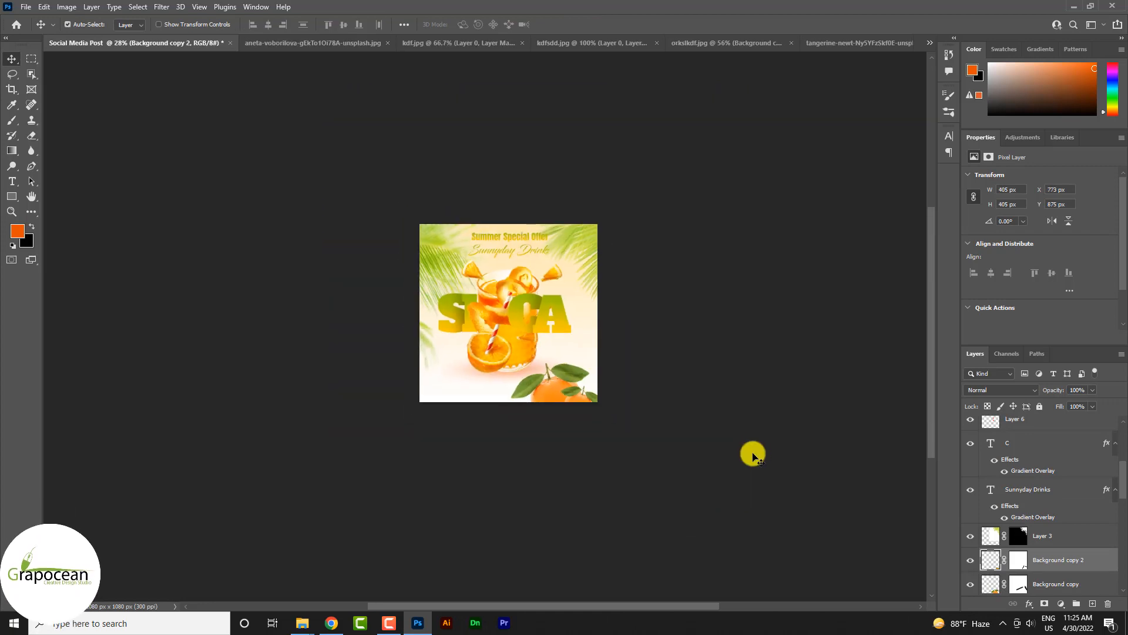
scroll(586, 433, up, 2)
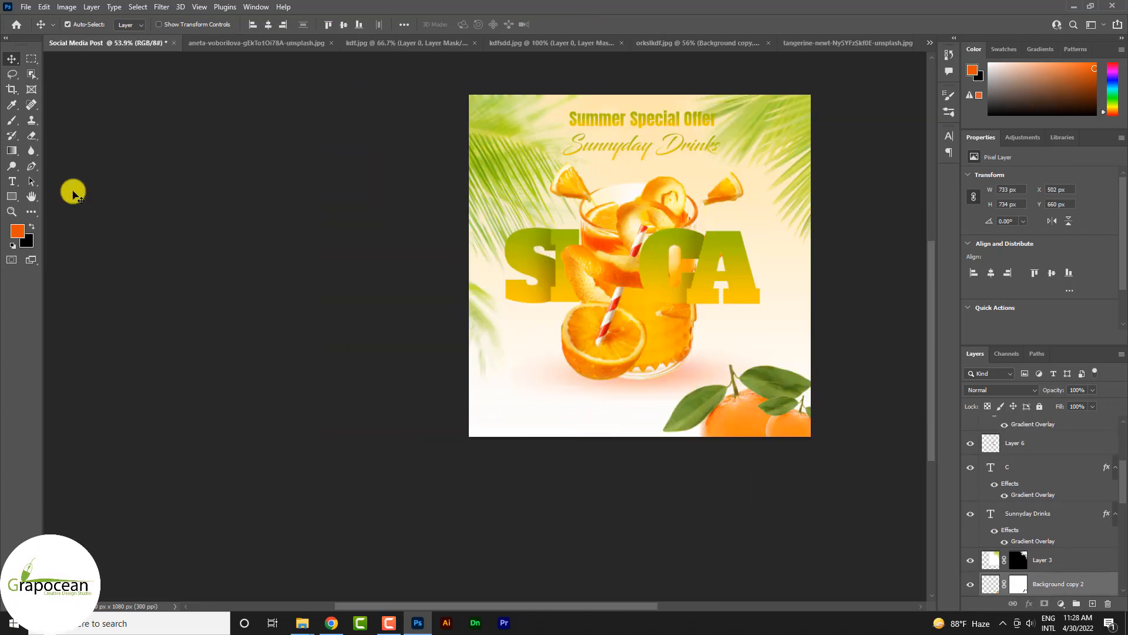
Step: Draw a black rectangle about 257 × 86 px near the poster's lower left corner
right_click(12, 196)
click(64, 195)
scroll(647, 446, up, 3)
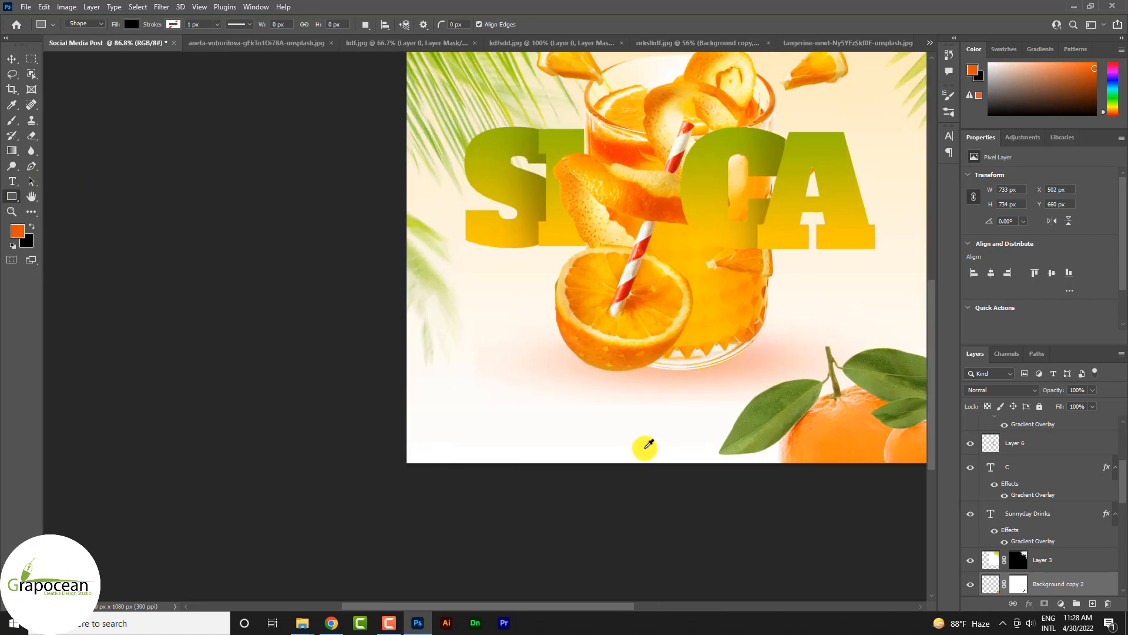
drag(468, 388, 599, 432)
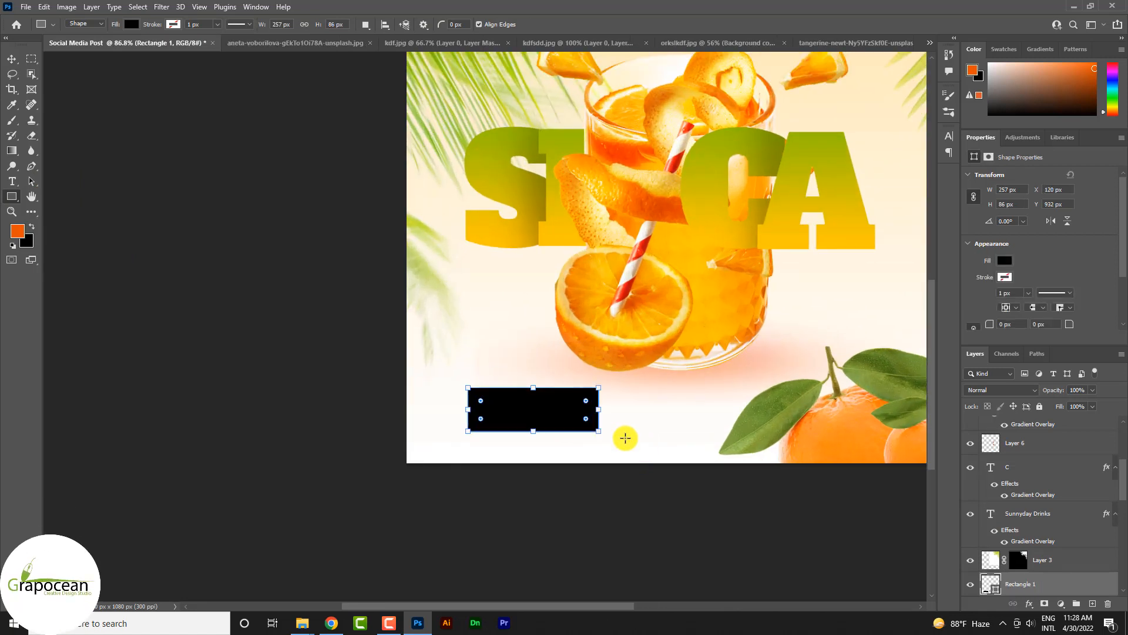
Step: Copy the headings' Gradient Overlay effect onto the rectangle and move it closer to the poster's lower left corner
drag(1107, 515, 1084, 583)
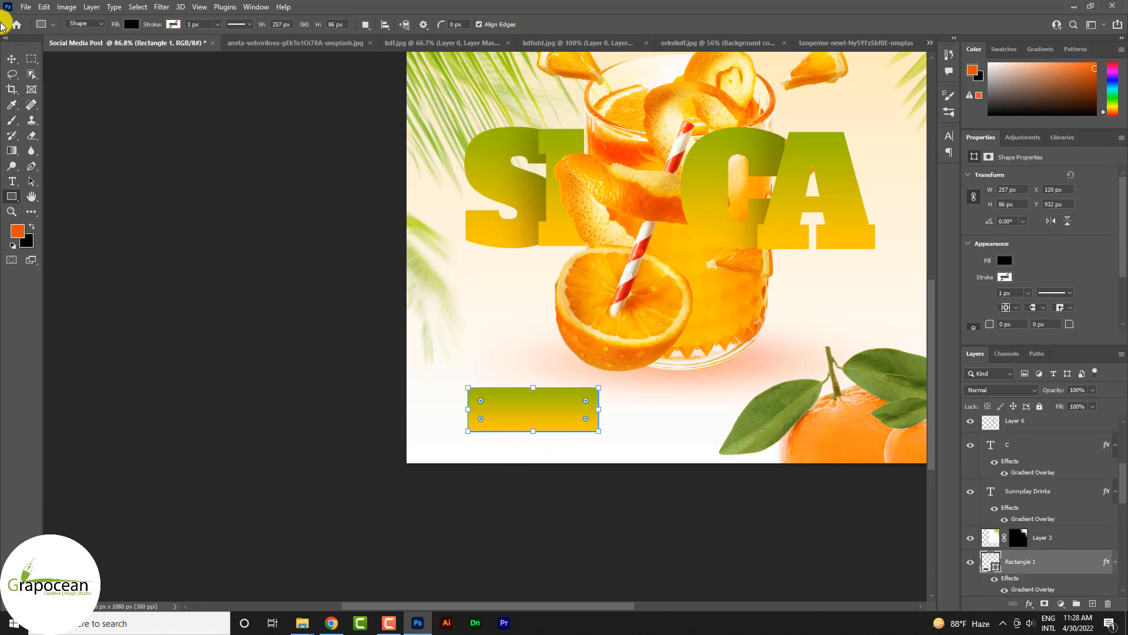
click(11, 59)
drag(561, 419, 542, 433)
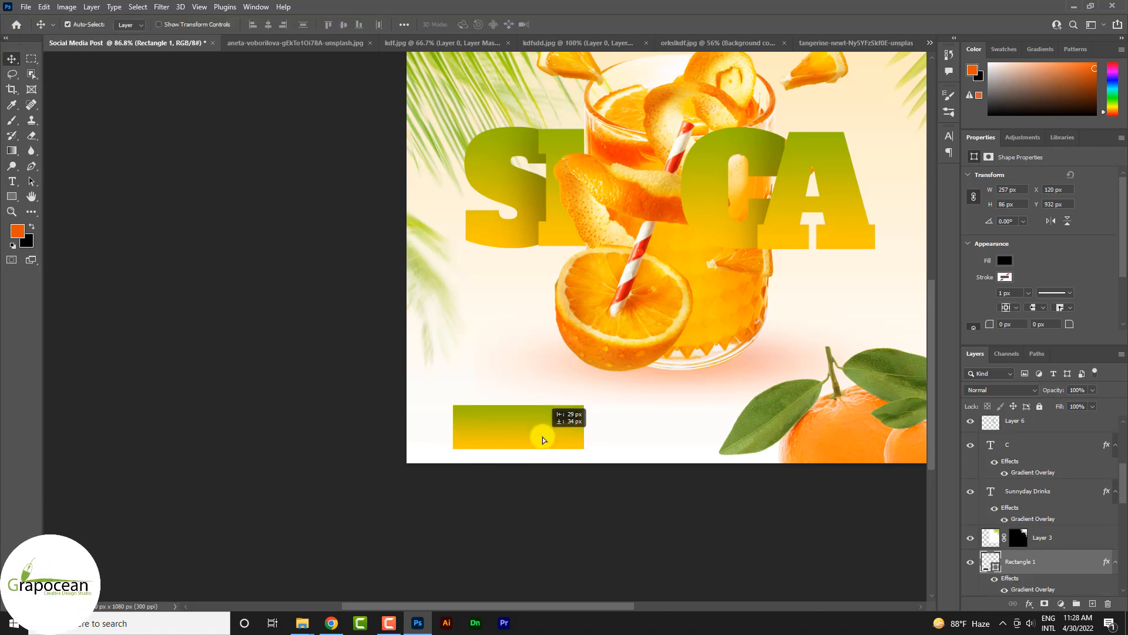
Step: Add the text "Travle offer" on its own layer beside the gradient rectangle
scroll(539, 431, up, 6)
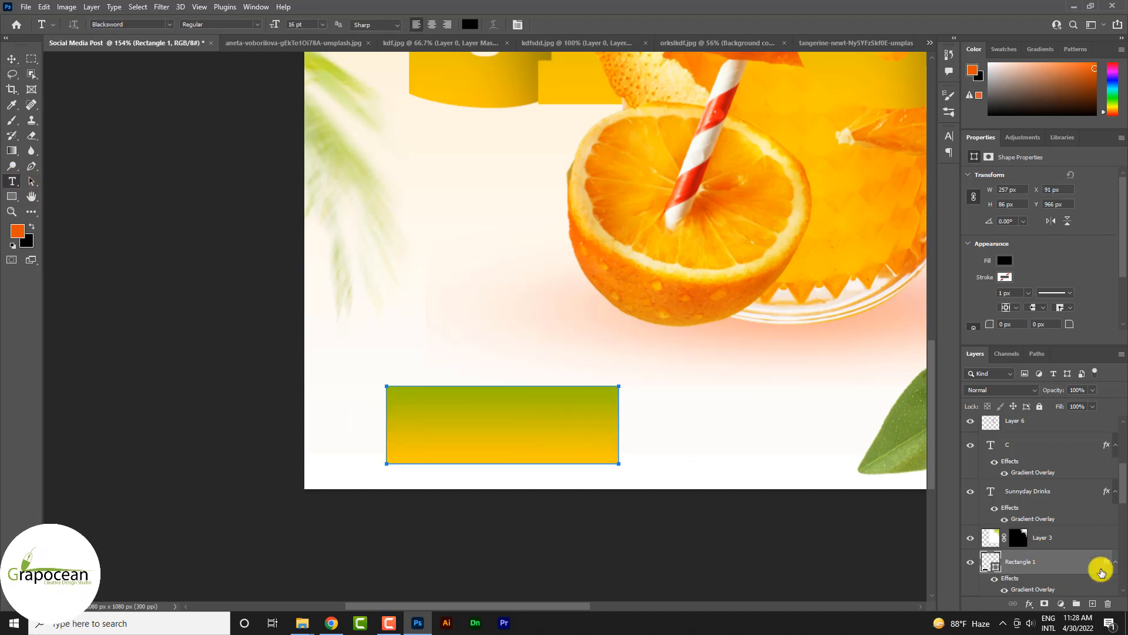
click(1093, 604)
key(t)
click(670, 413)
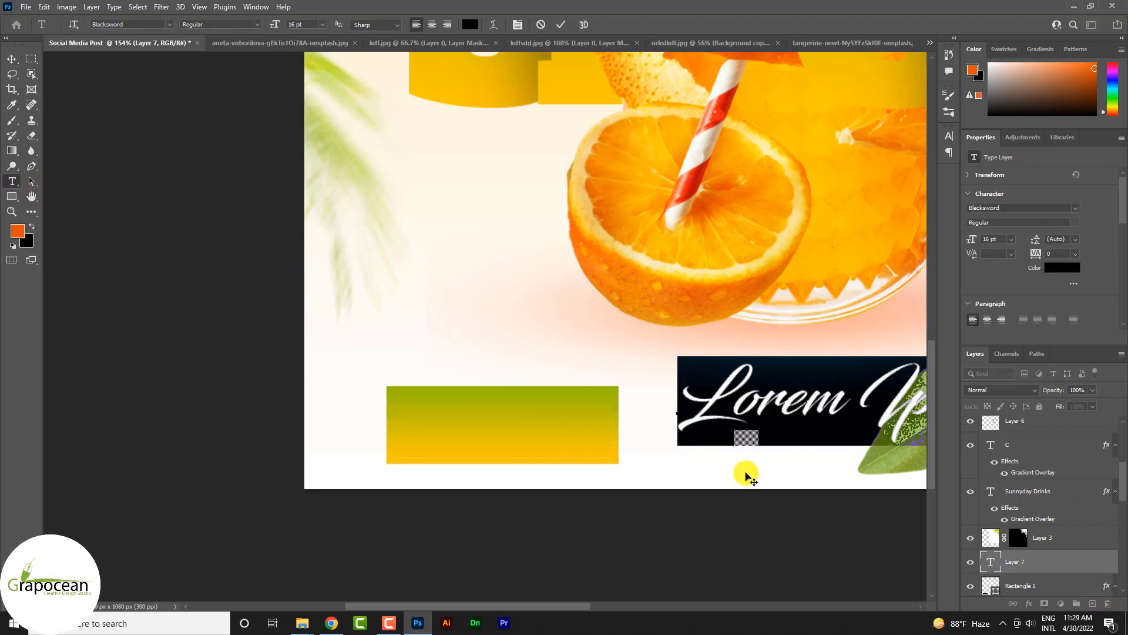
key(BackSpace)
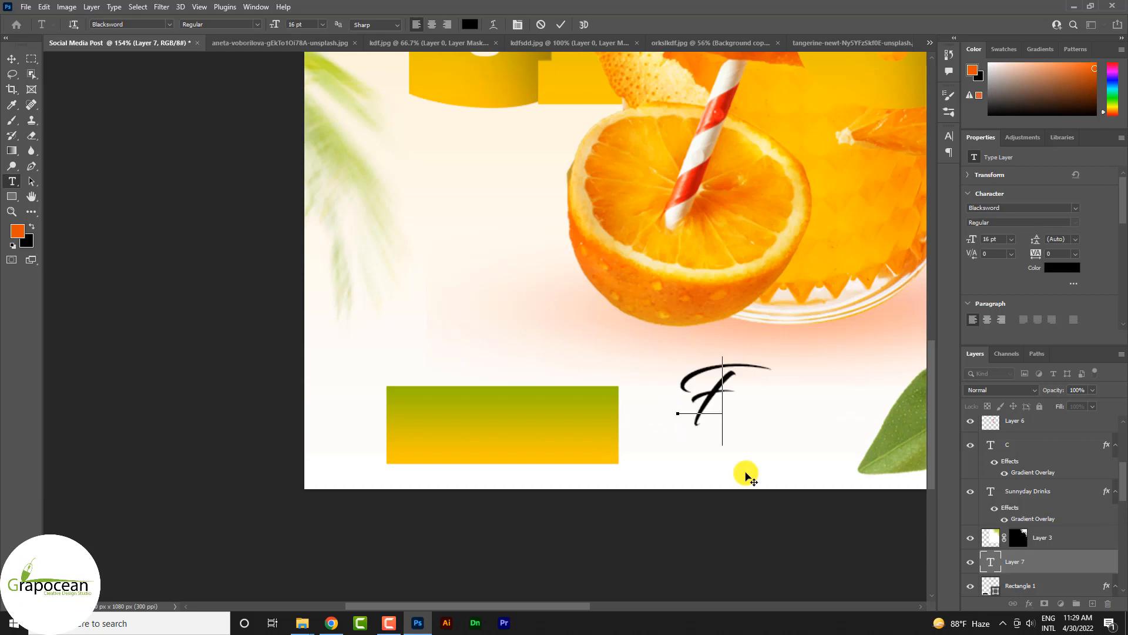
text(Tra)
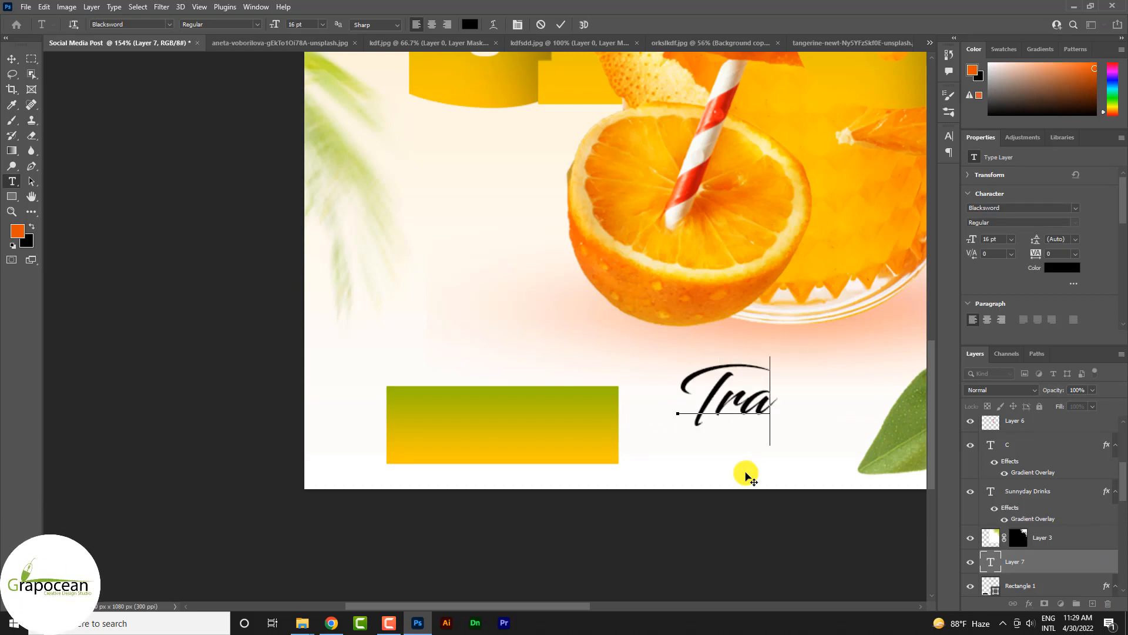
text(vle offer)
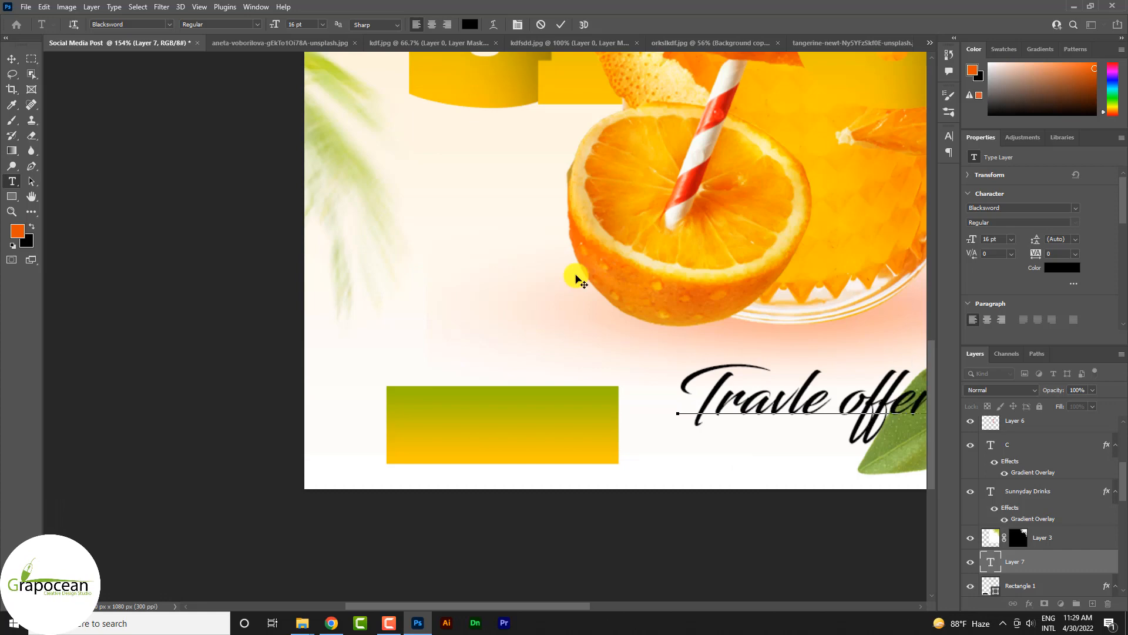
scroll(579, 281, down, 3)
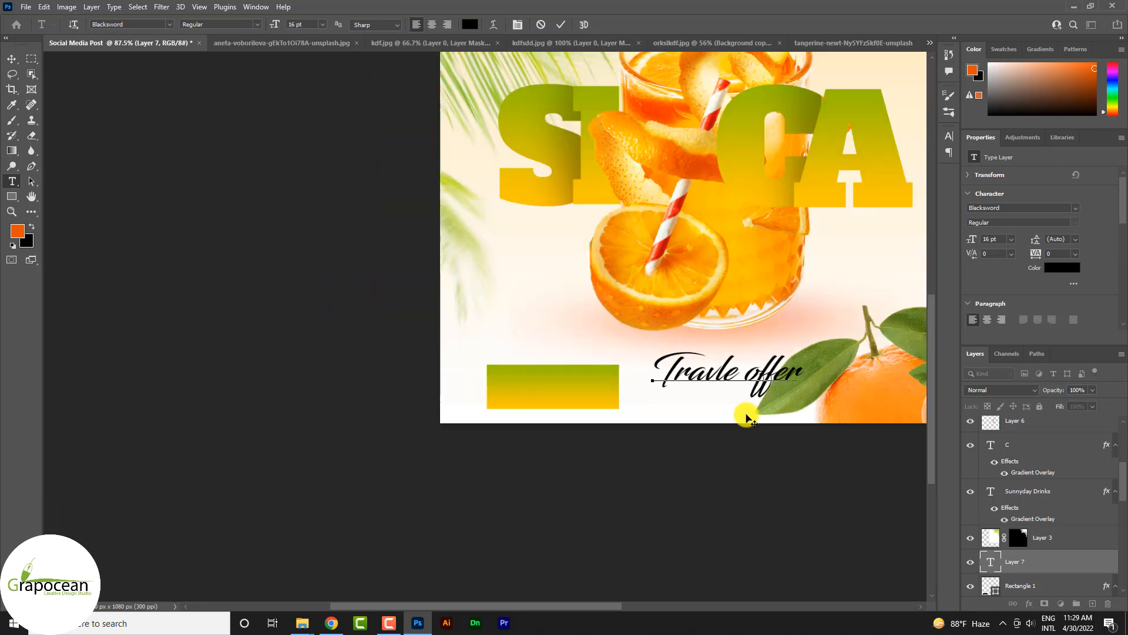
Step: Set the "Travle offer" text in Anton at 11 pt and center it on the gradient rectangle
key(ctrl+a)
click(170, 25)
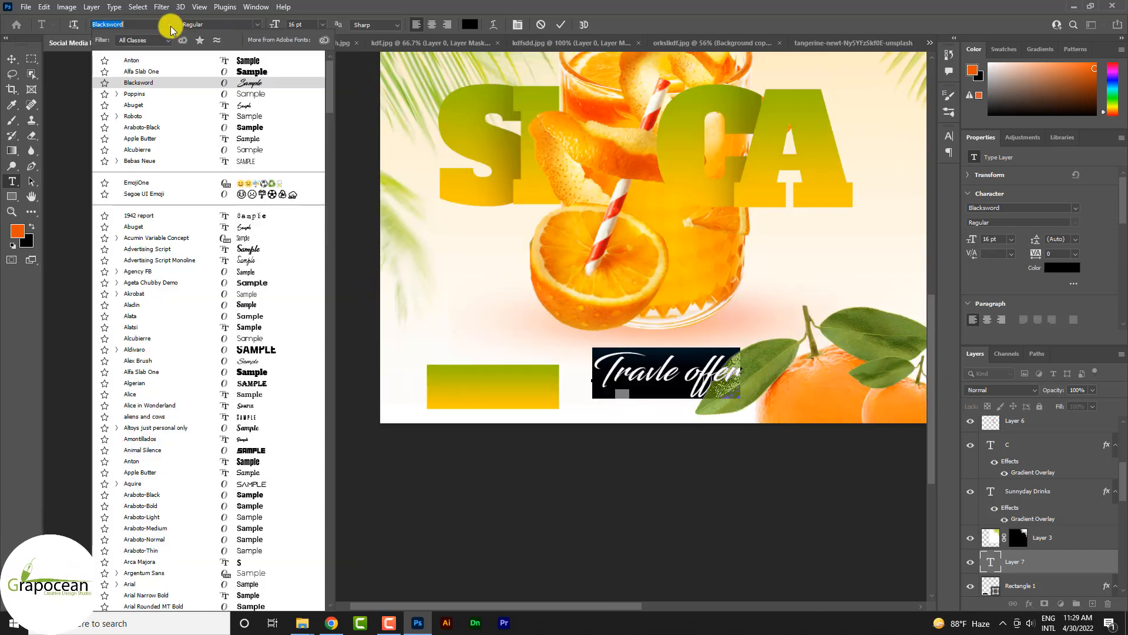
click(241, 66)
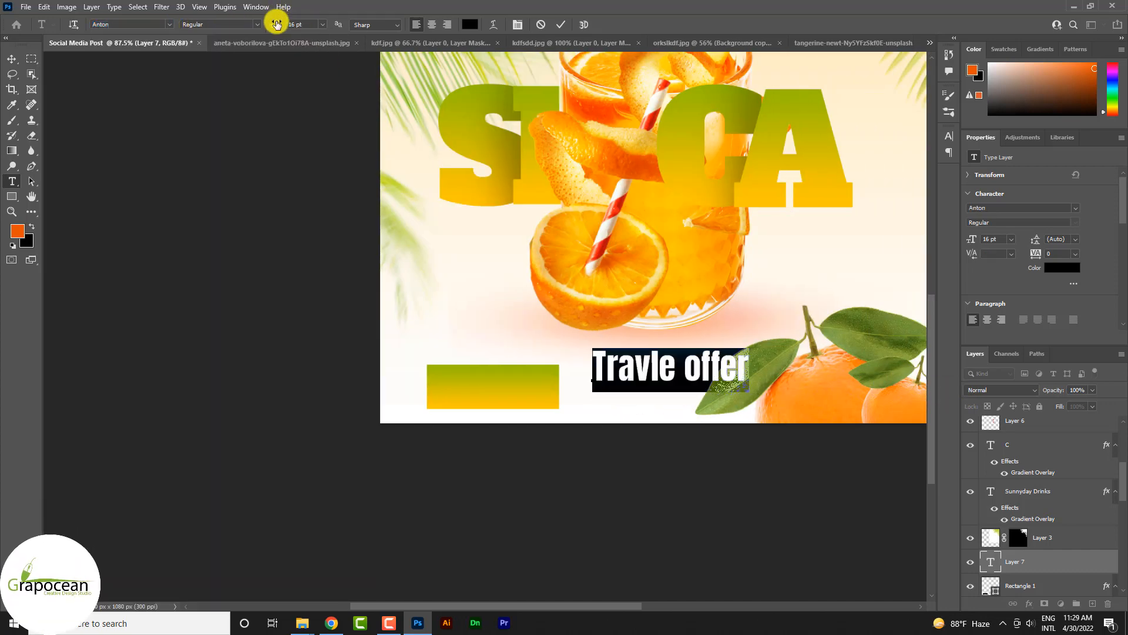
drag(276, 25, 274, 24)
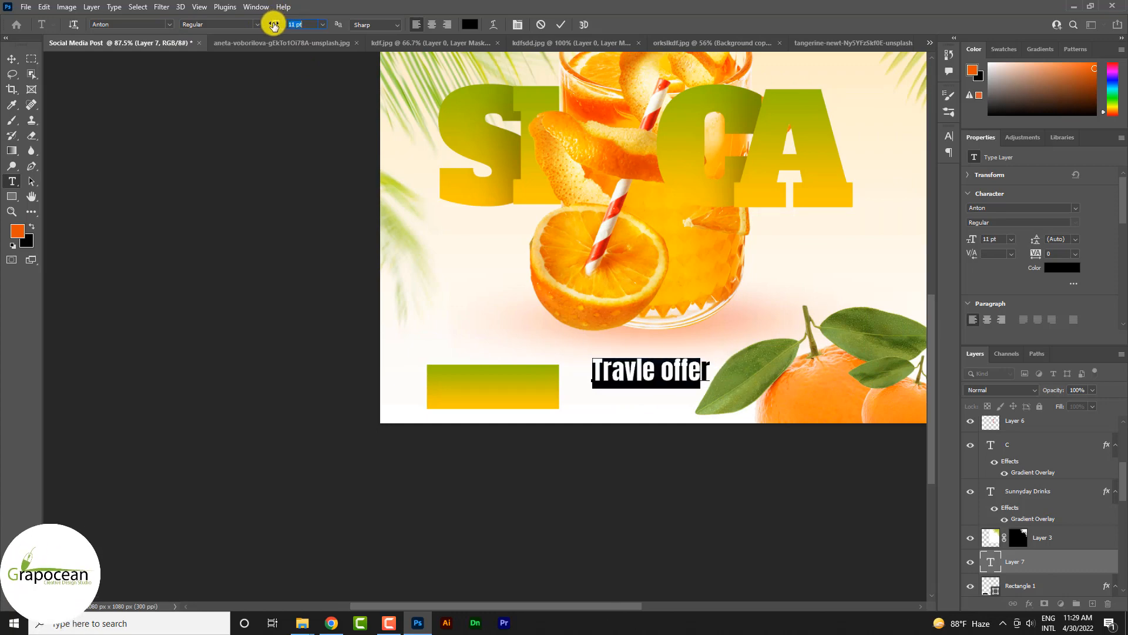
click(12, 58)
drag(631, 378, 481, 393)
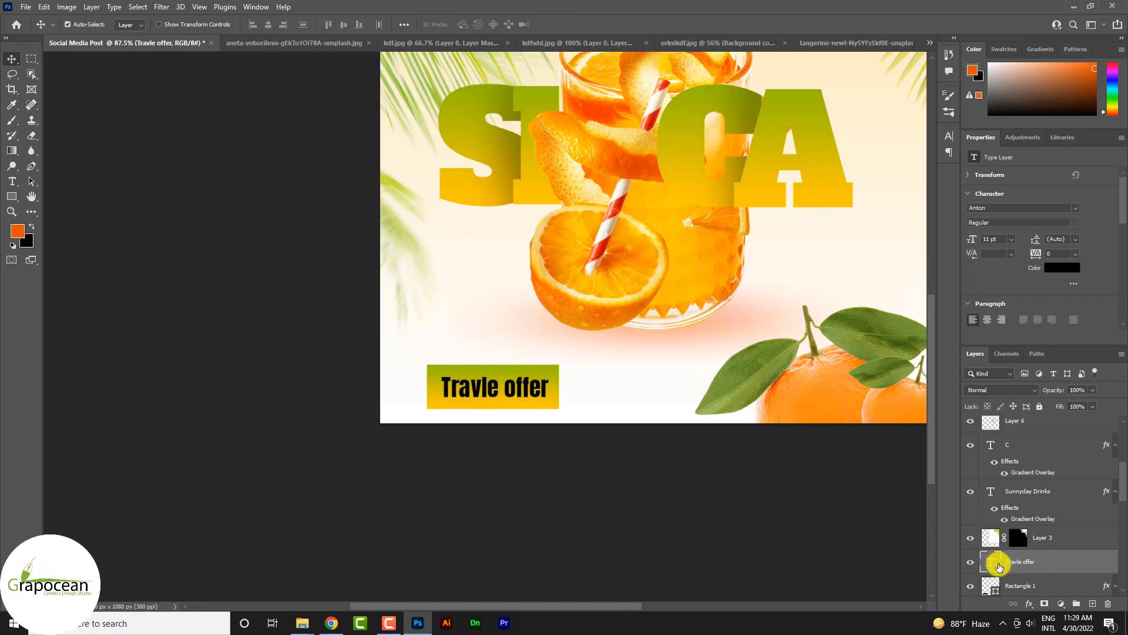
Step: Cut the "Travle offer" lettering out of the gradient rectangle with a layer mask from the inverted text selection, and hide the text layer
ctrl+click(1007, 564)
ctrl+click(992, 567)
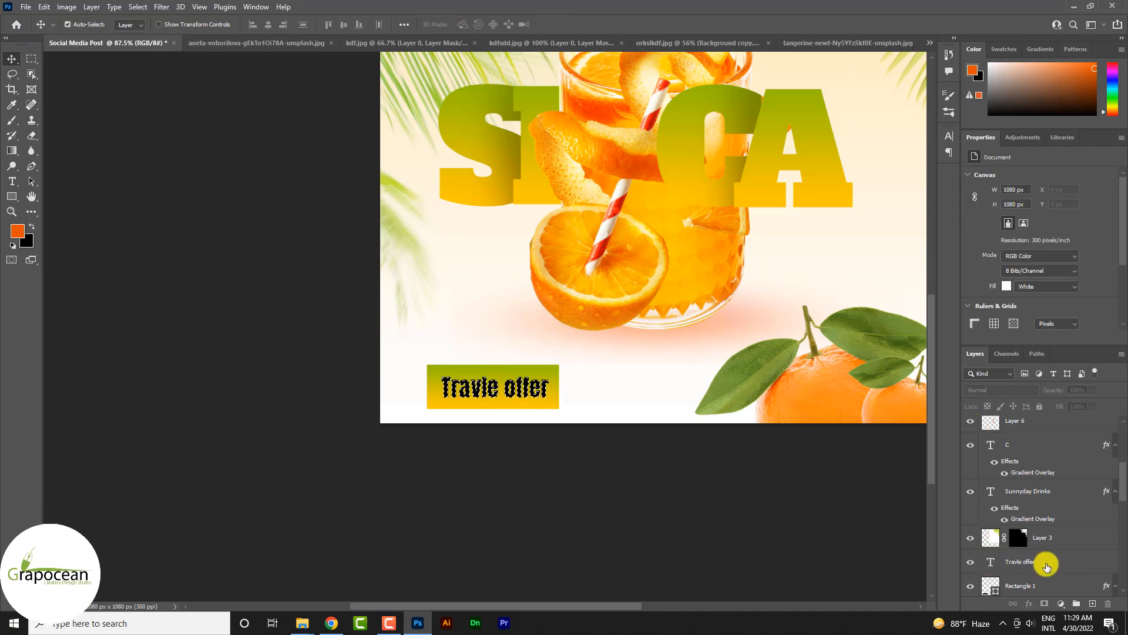
scroll(1039, 581, down, 2)
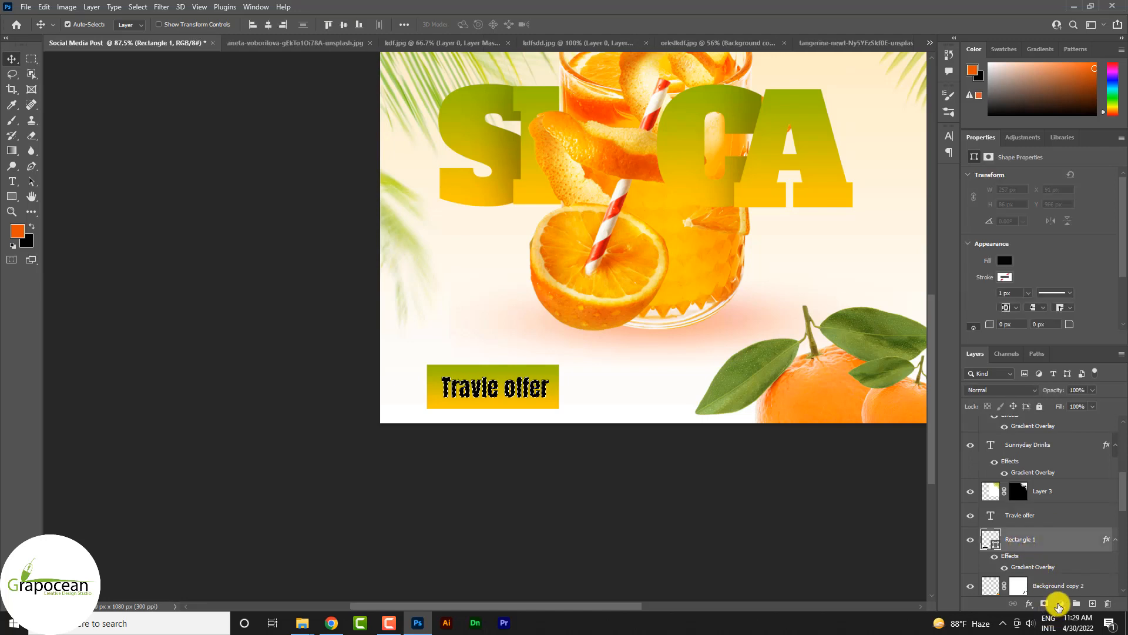
click(1045, 604)
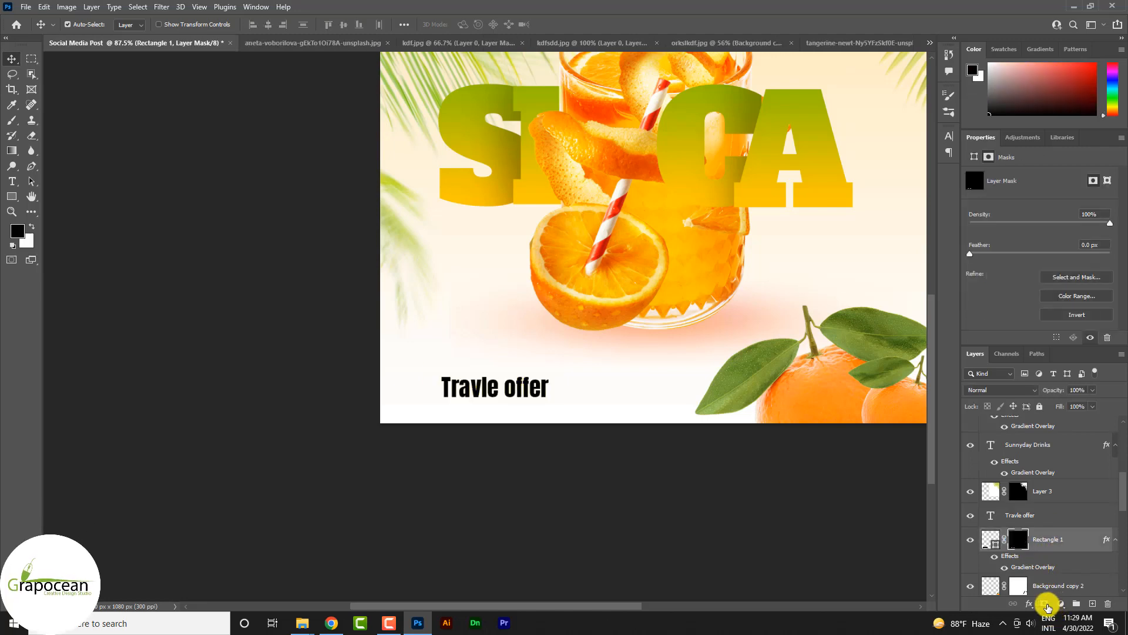
key(ctrl+z)
key(ctrl+a)
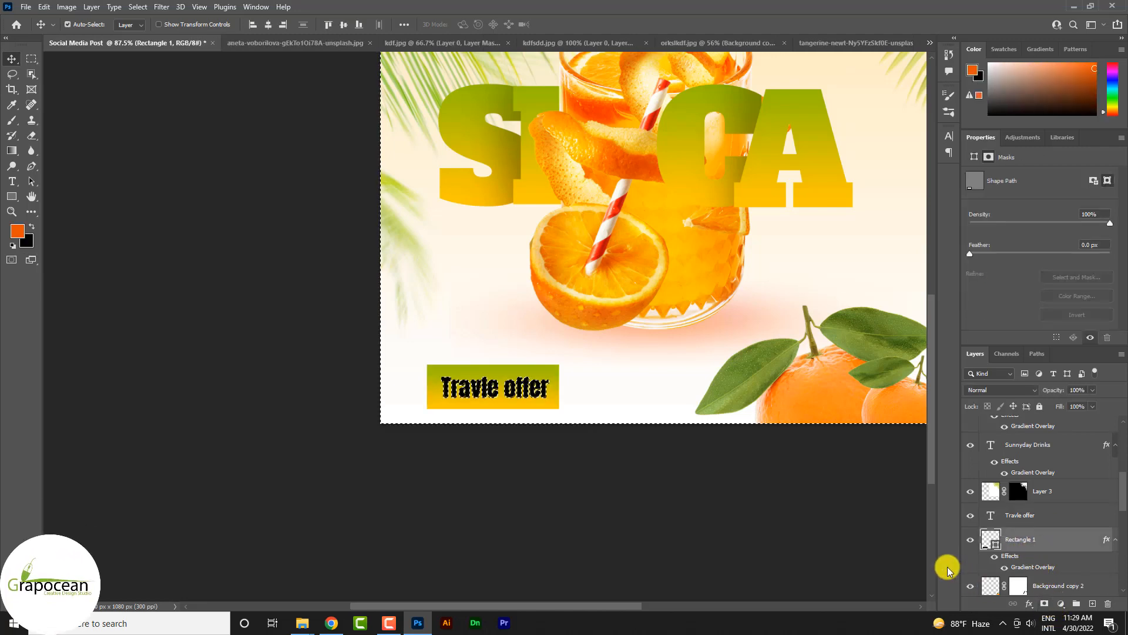
click(1045, 606)
click(971, 515)
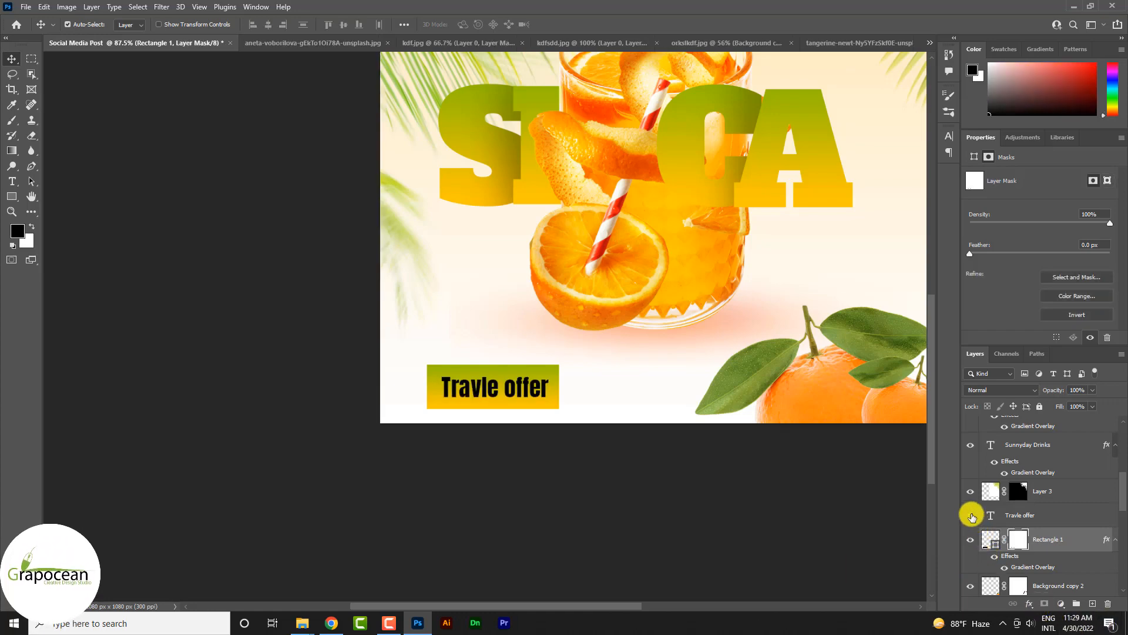
scroll(496, 456, down, 3)
scroll(490, 433, up, 4)
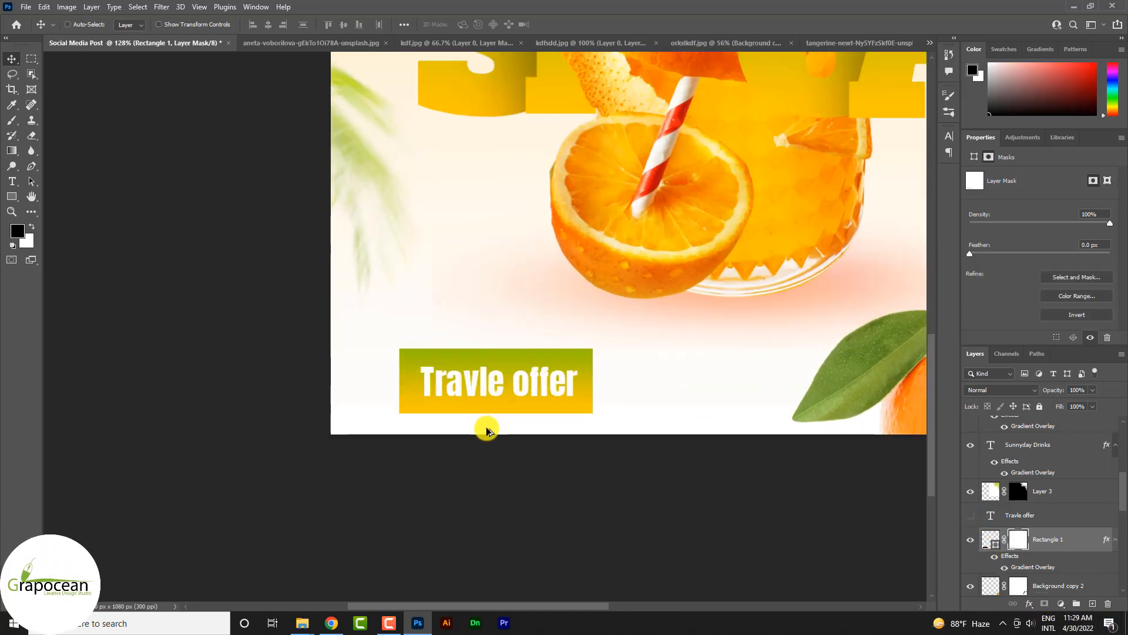
click(14, 186)
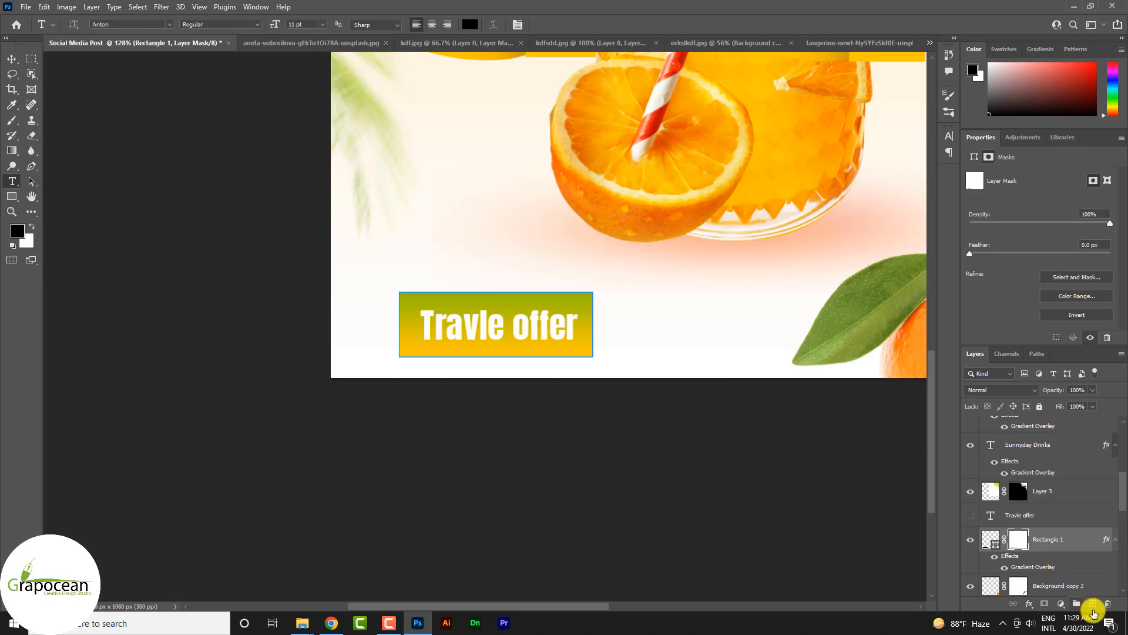
click(462, 258)
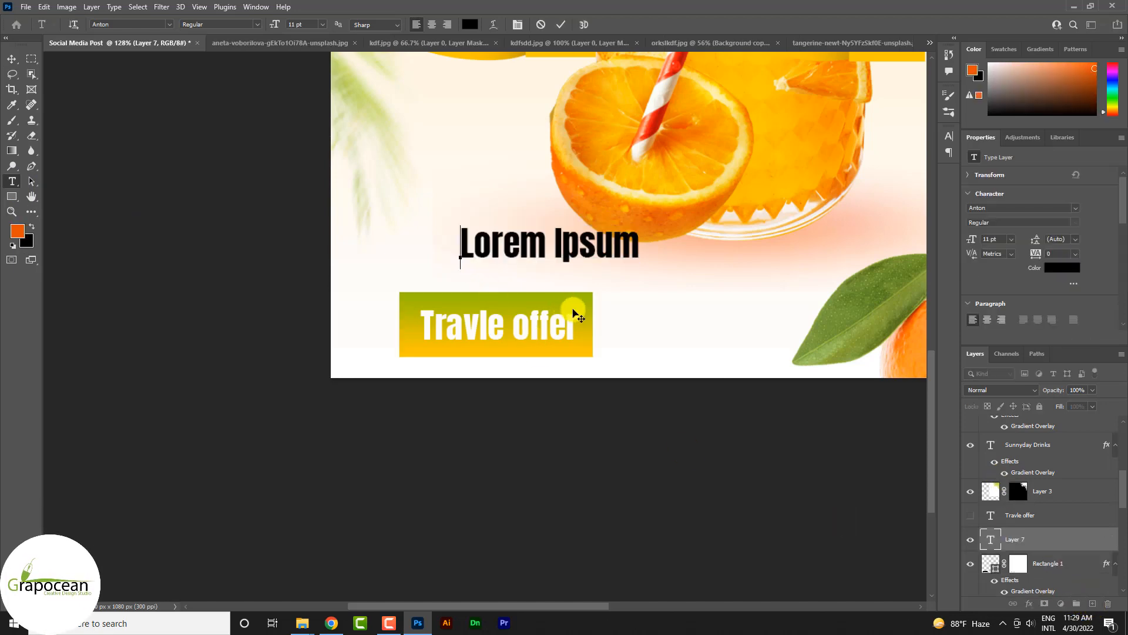
text(WWw.grapoce)
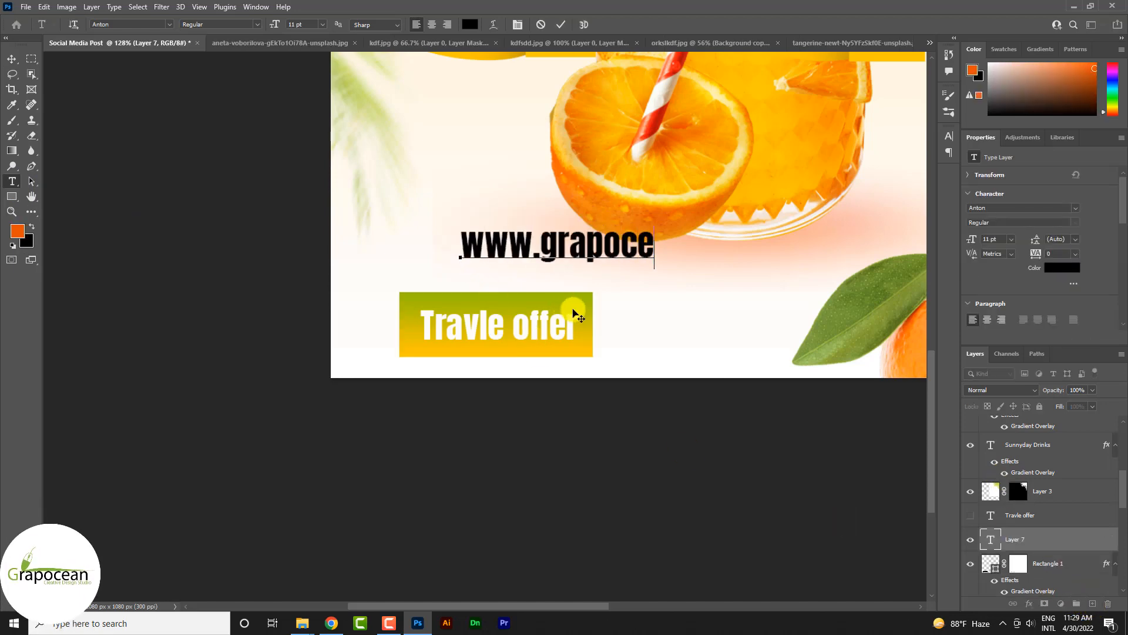
key(BackSpace)
key(BackSpace)
key(BackSpace)
key(BackSpace)
key(BackSpace)
key(BackSpace)
key(BackSpace)
key(BackSpace)
key(BackSpace)
key(BackSpace)
text(ww.)
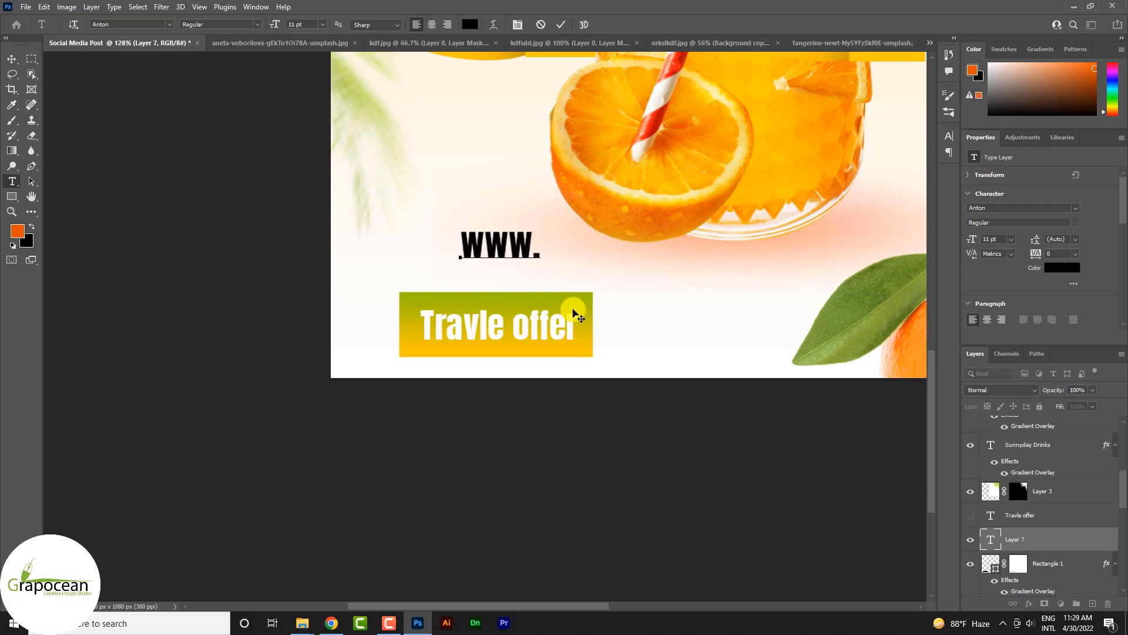
text(grapocean.com)
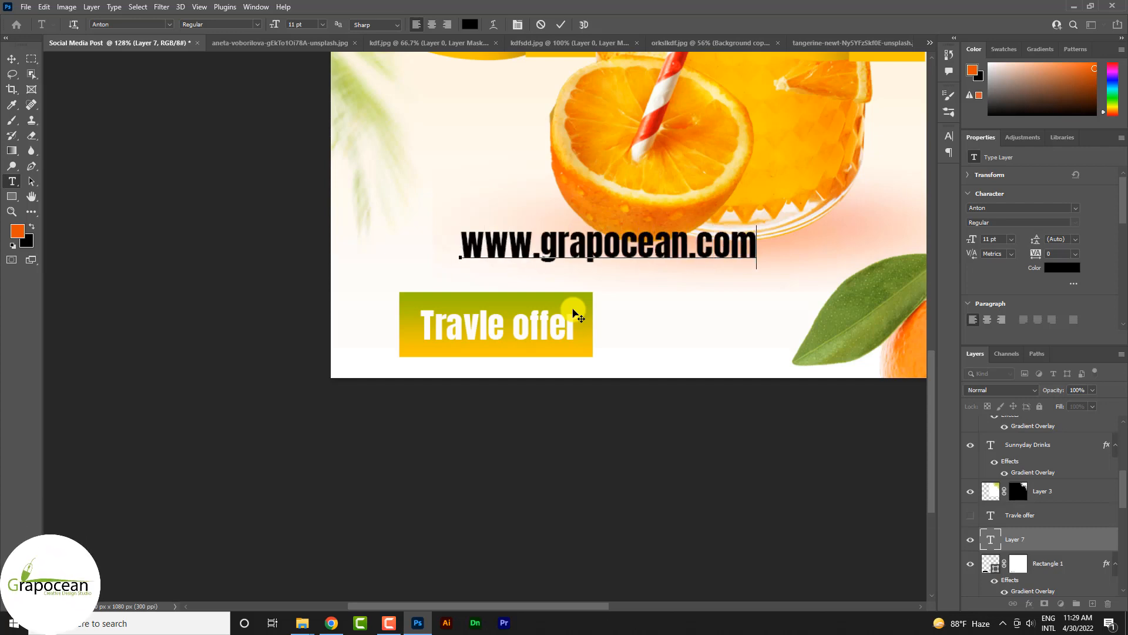
Step: Set the web address in Poppins Thin at 5 pt and move it just above the gradient rectangle
key(ctrl+a)
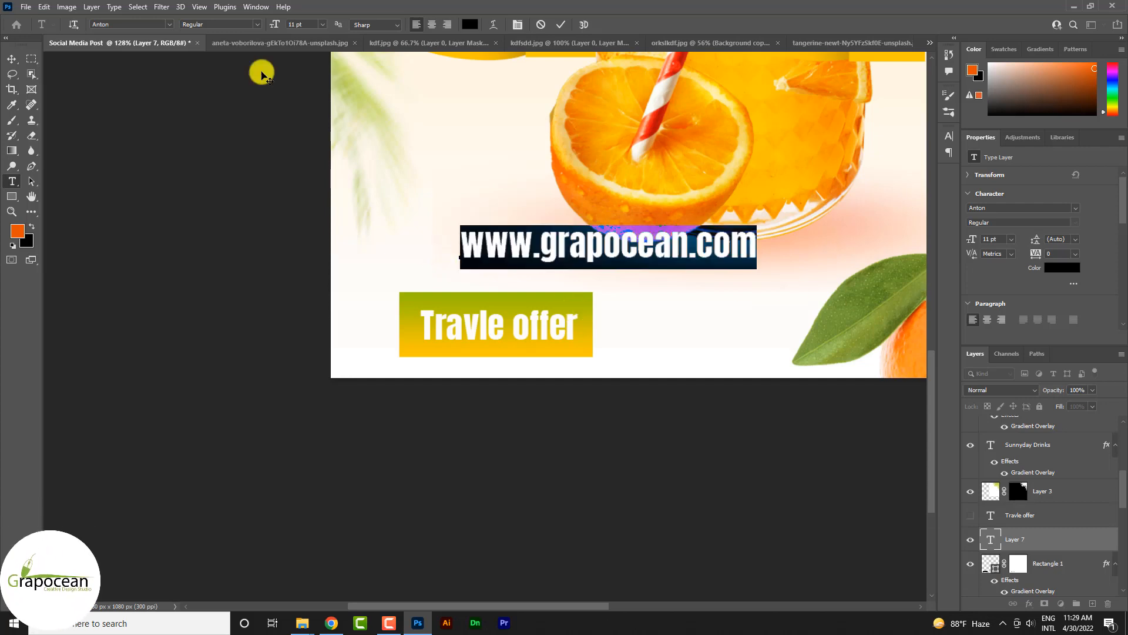
click(170, 25)
click(257, 94)
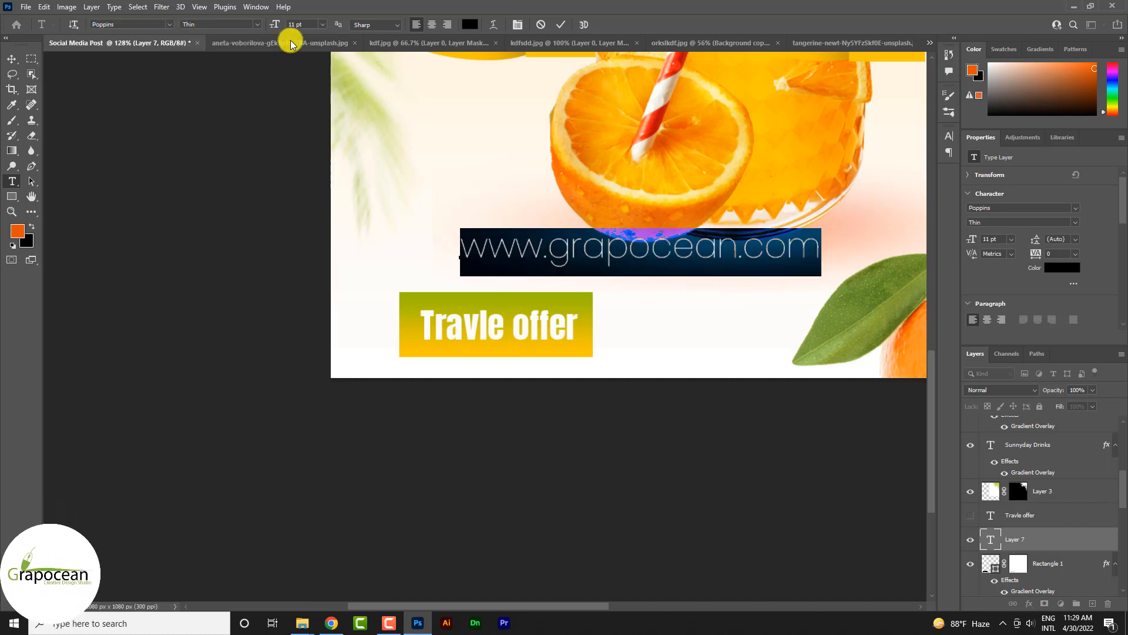
drag(276, 23, 275, 25)
click(12, 60)
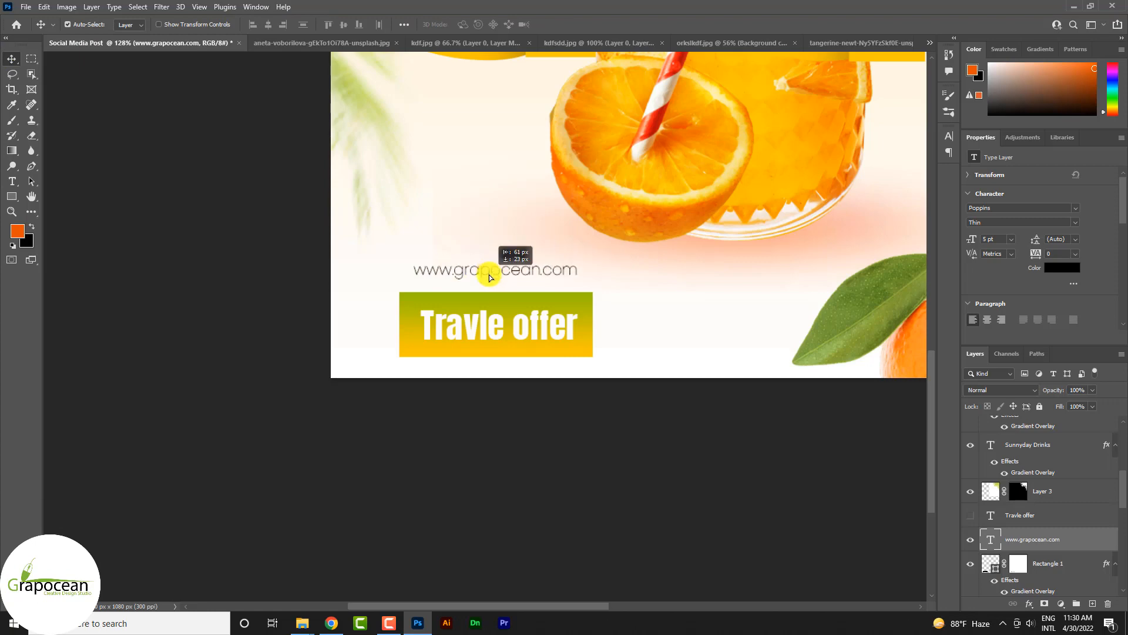
drag(495, 279, 492, 278)
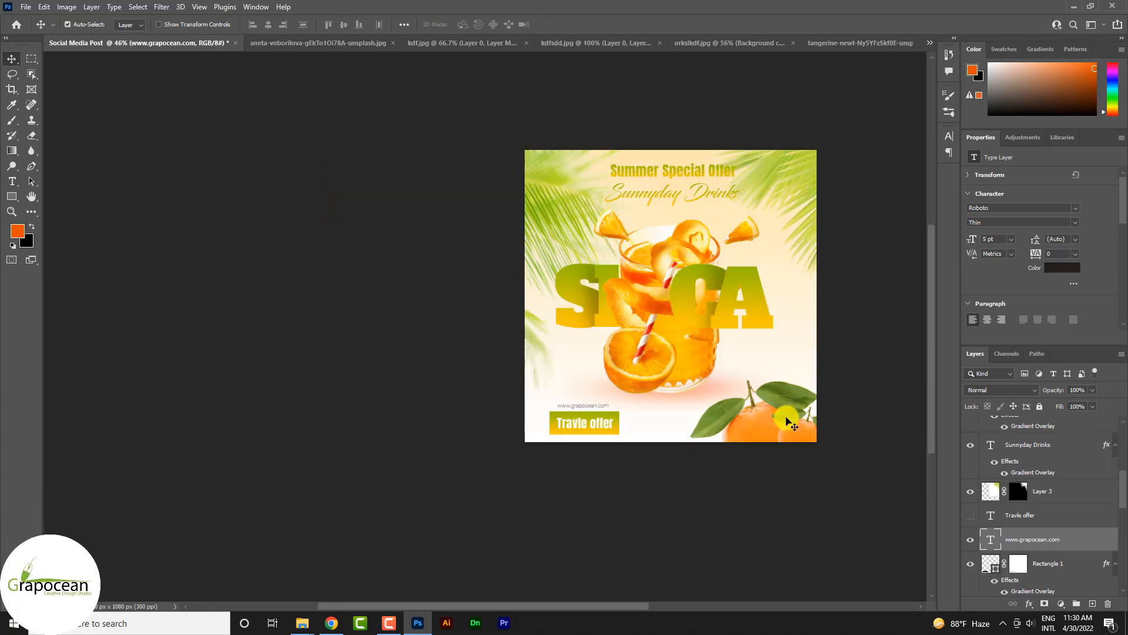
Step: Break the "Sunnyday Drinks" heading into two lines, with "Drinks" on the second line
scroll(718, 247, up, 3)
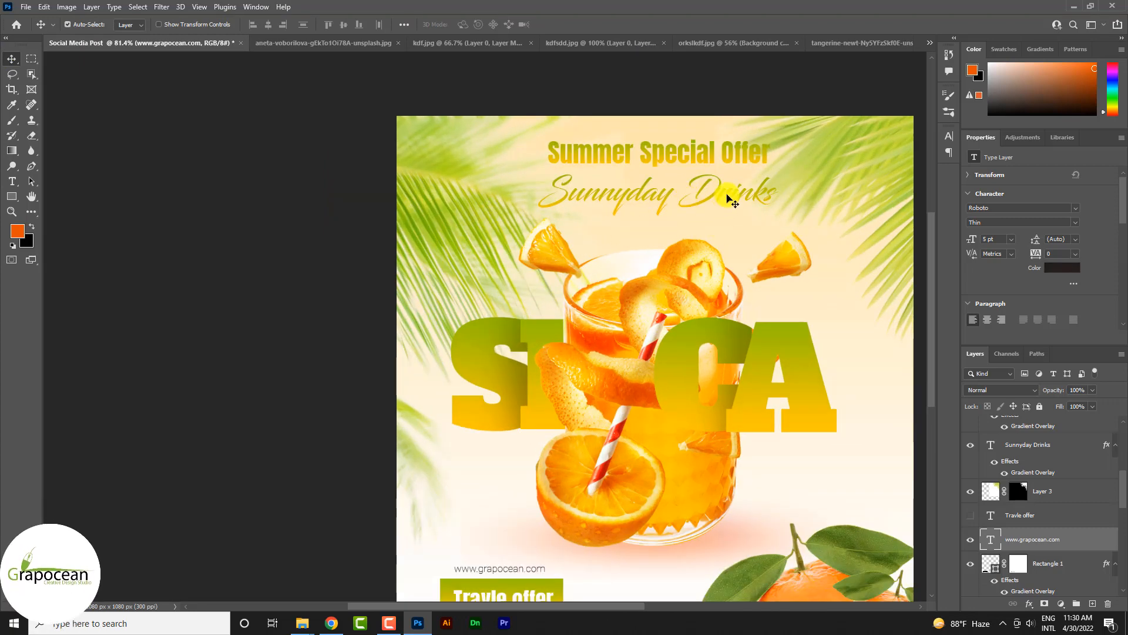
click(729, 197)
click(15, 181)
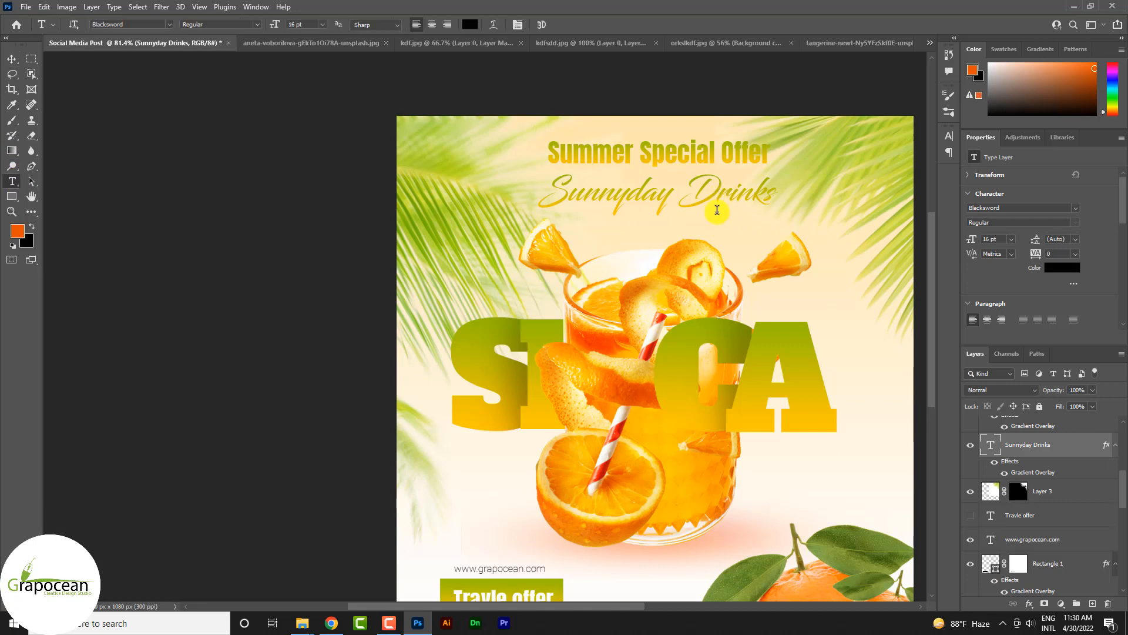
click(680, 194)
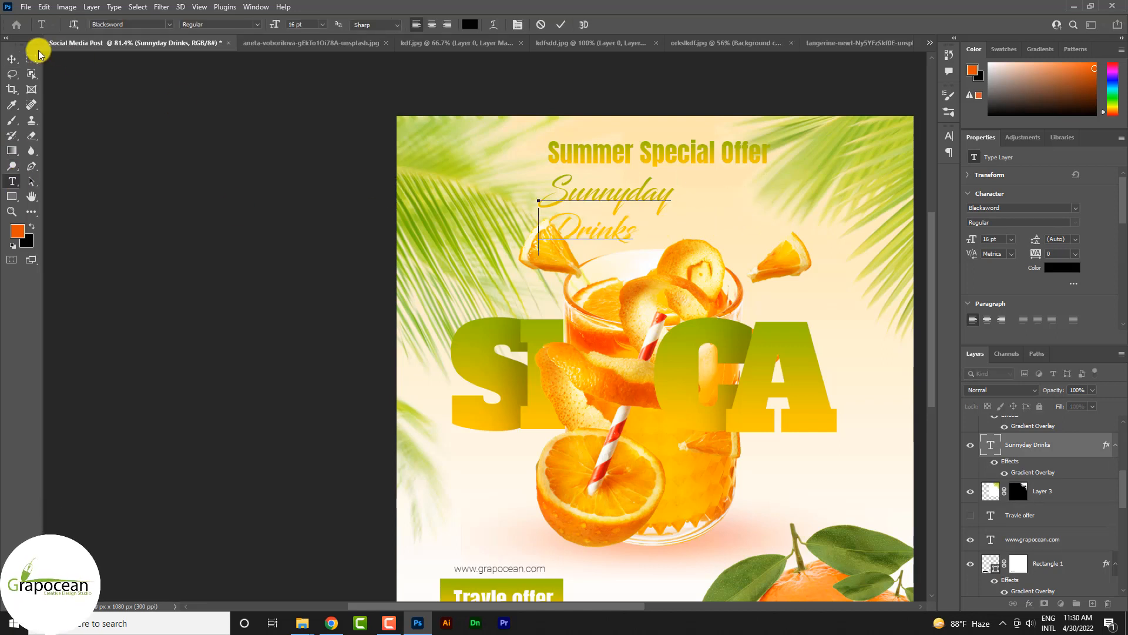
click(13, 59)
Step: Enlarge the two-line "Sunnyday Drinks" heading to about 496 px wide and move it up to the poster's top edge
drag(659, 247, 763, 308)
key(ctrl+t)
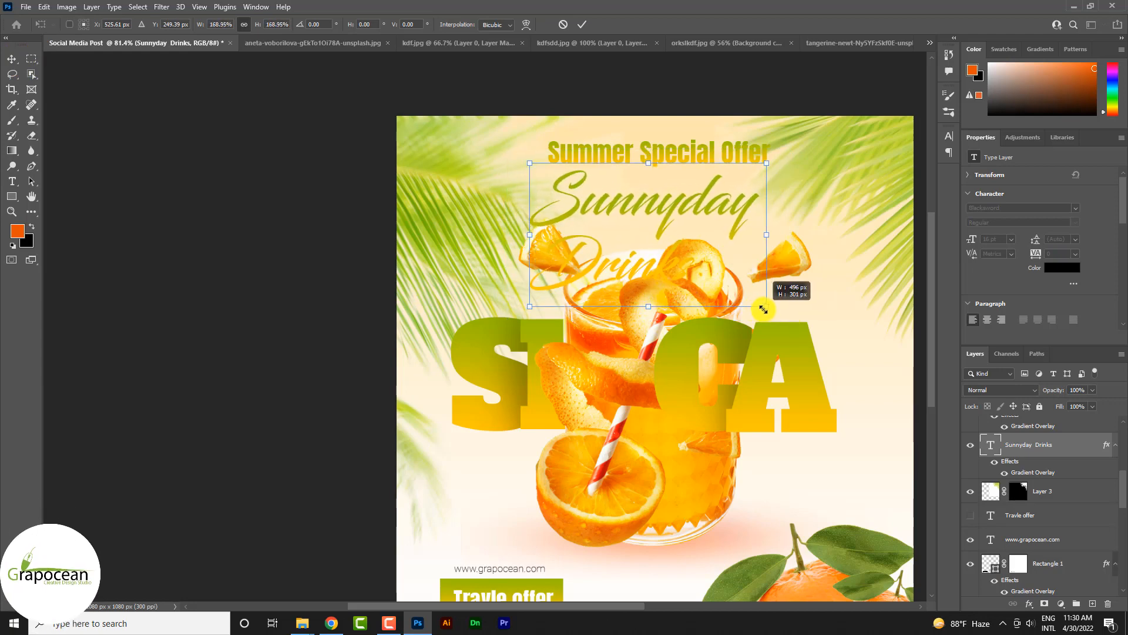
drag(673, 279, 701, 238)
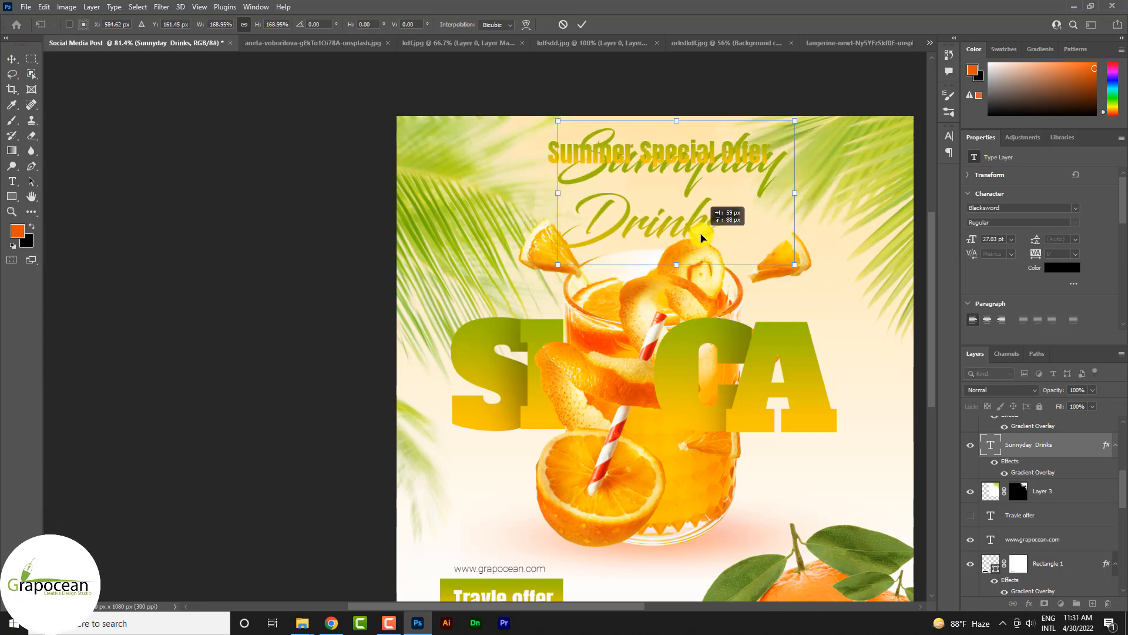
click(575, 23)
Step: Move the "Summer Special Offer" heading to the poster's lower left and break it into three lines, one word each
drag(702, 167, 549, 478)
click(12, 181)
click(527, 476)
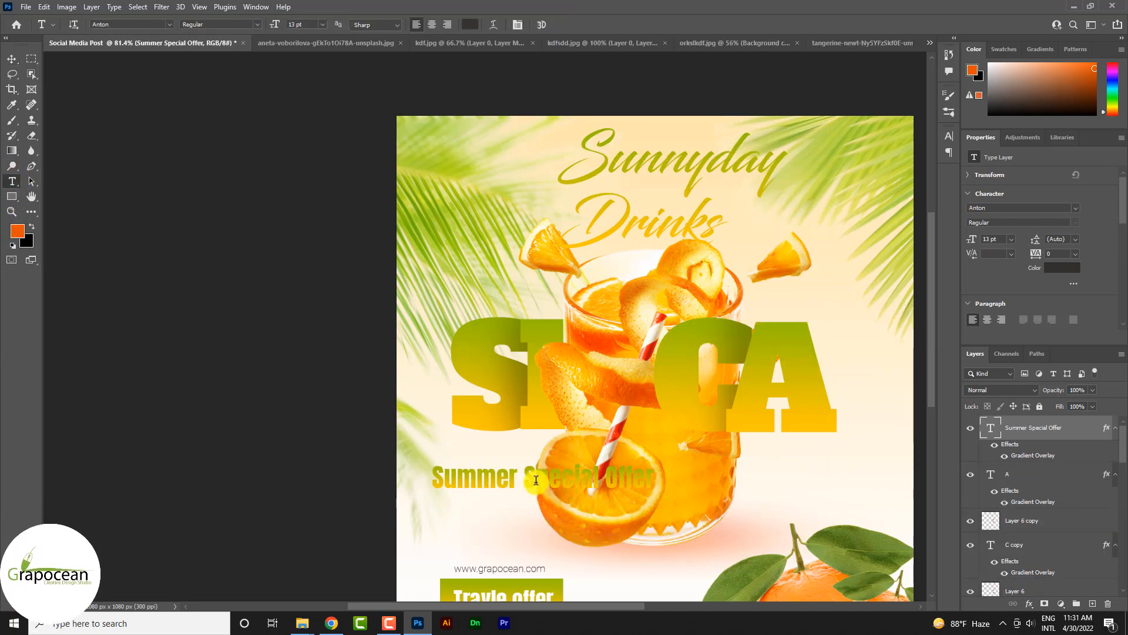
key(Return)
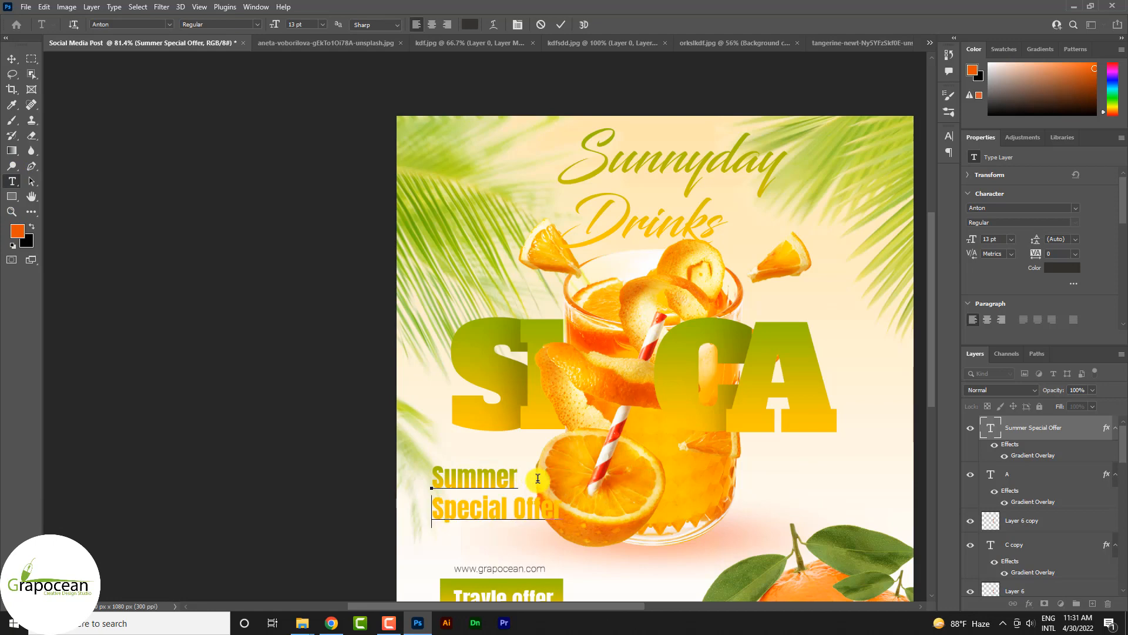
click(517, 510)
key(Return)
Step: Reposition the three-line "Summer Special Offer" text between the letter S and the web address, beside the orange half
scroll(649, 451, down, 5)
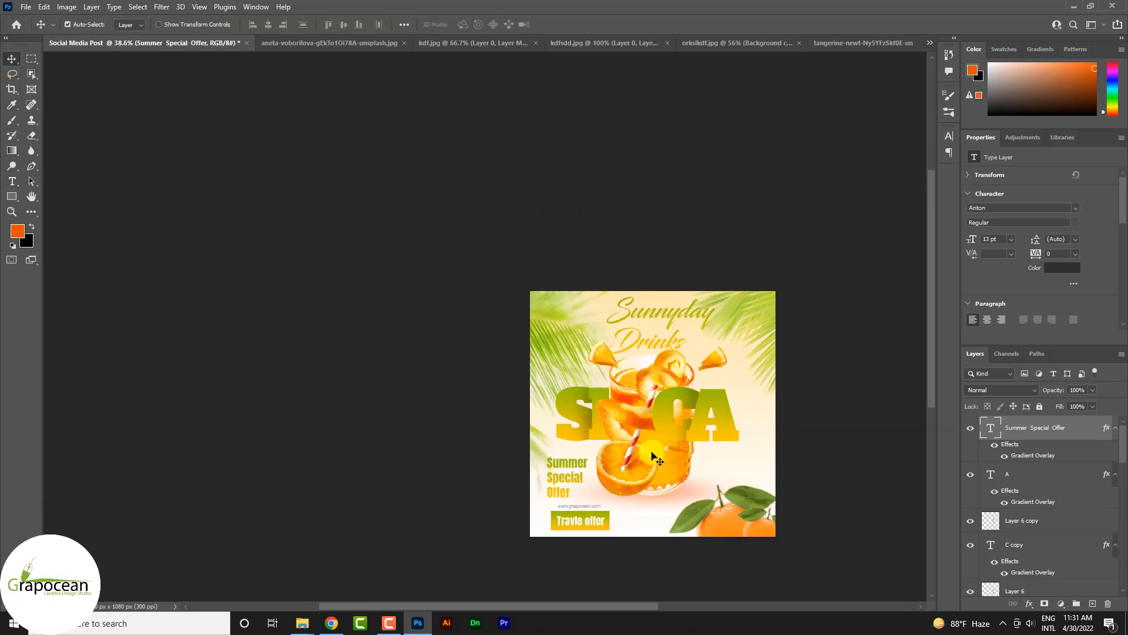
scroll(573, 451, up, 3)
drag(555, 396, 566, 383)
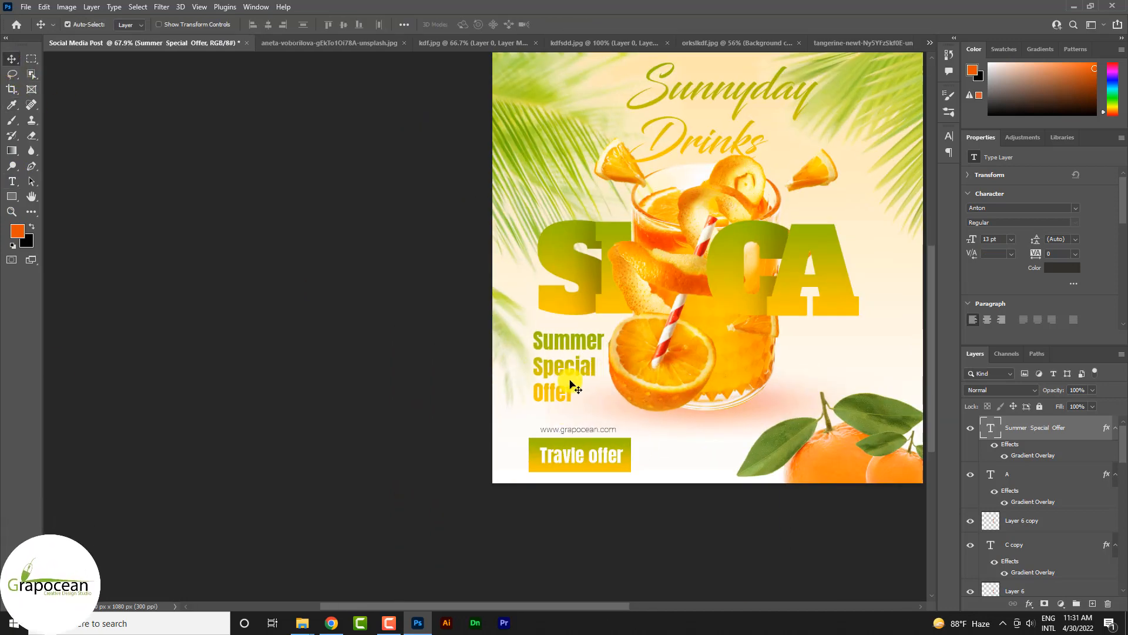
scroll(683, 470, down, 5)
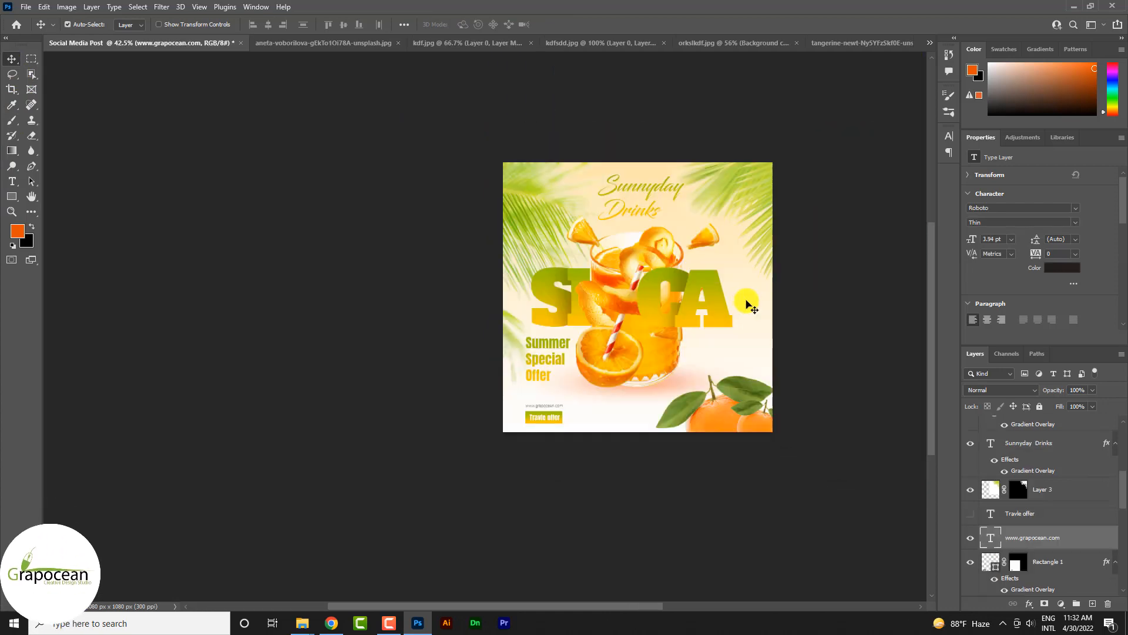
Step: Draw a 12 px circle on a new layer below the letter A and give it the headings' gradient overlay
scroll(747, 301, up, 5)
right_click(12, 199)
click(52, 202)
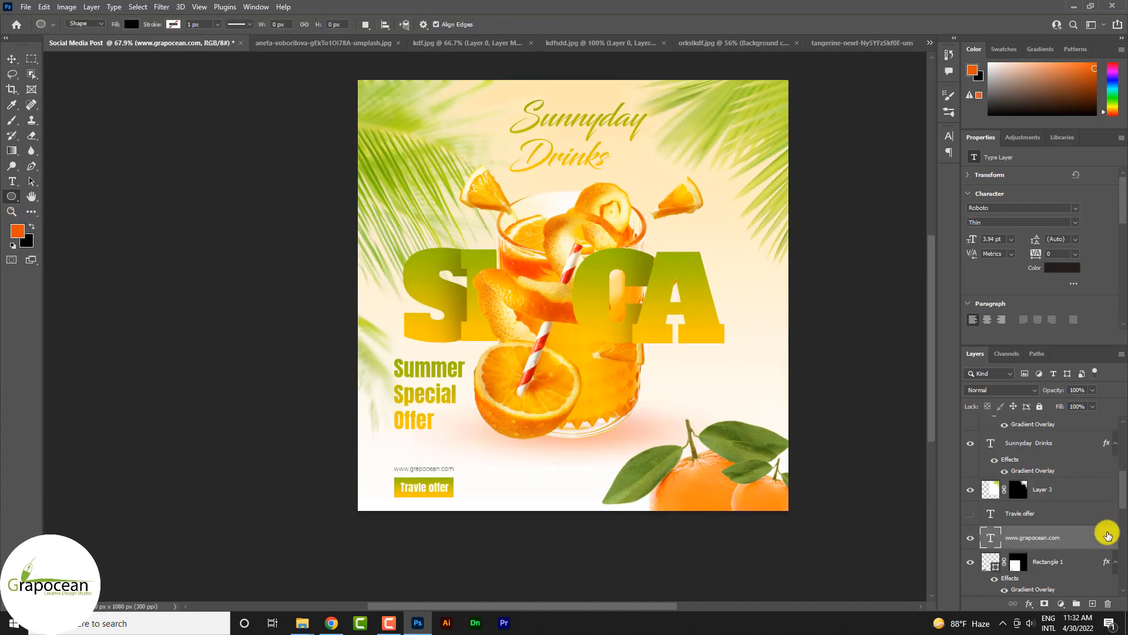
scroll(1053, 464, up, 5)
click(1093, 603)
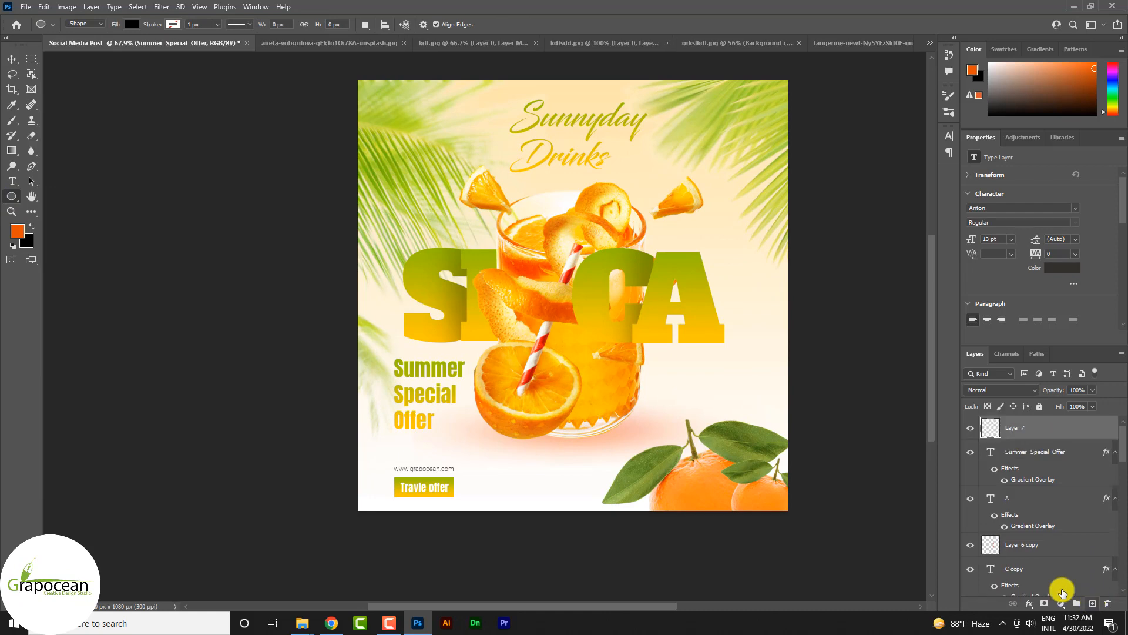
scroll(685, 382, up, 2)
drag(688, 383, 692, 379)
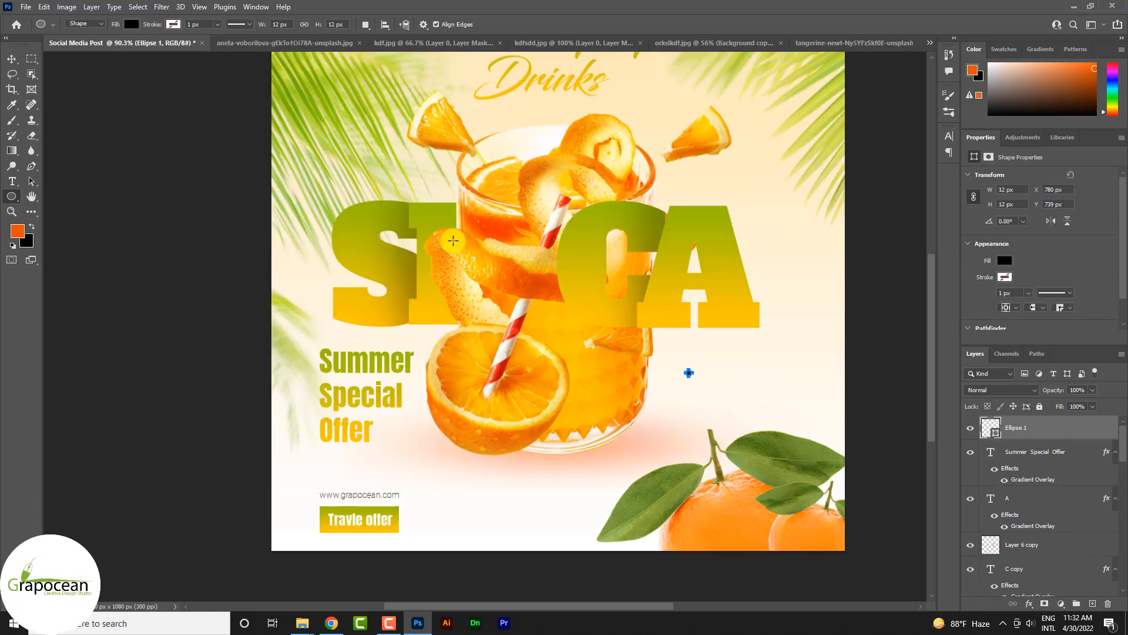
drag(1105, 425, 1105, 426)
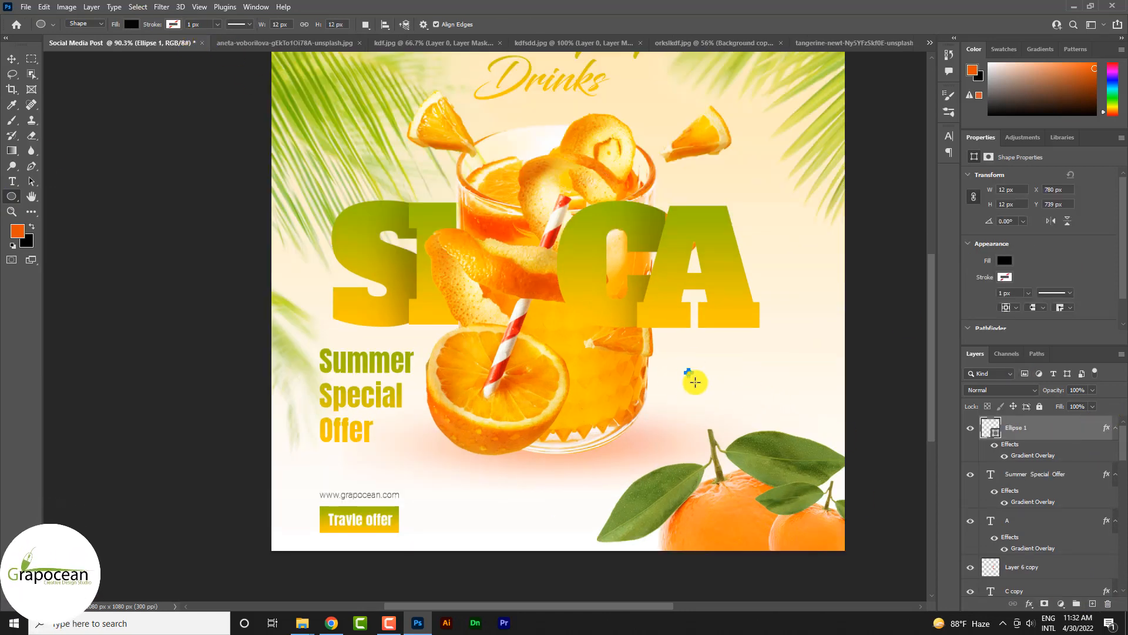
Step: Duplicate the small gradient circle horizontally to form a row of four evenly spaced dots below the letter A
click(12, 59)
scroll(697, 378, up, 15)
drag(665, 359, 706, 372)
scroll(745, 377, down, 6)
drag(705, 372, 765, 371)
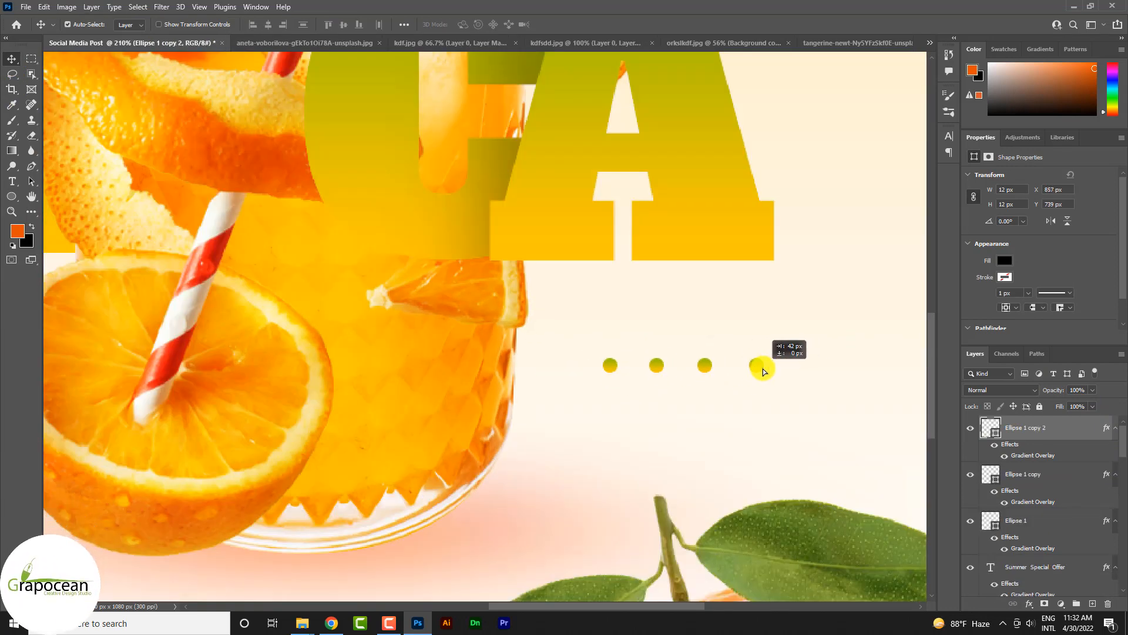
drag(764, 372, 764, 372)
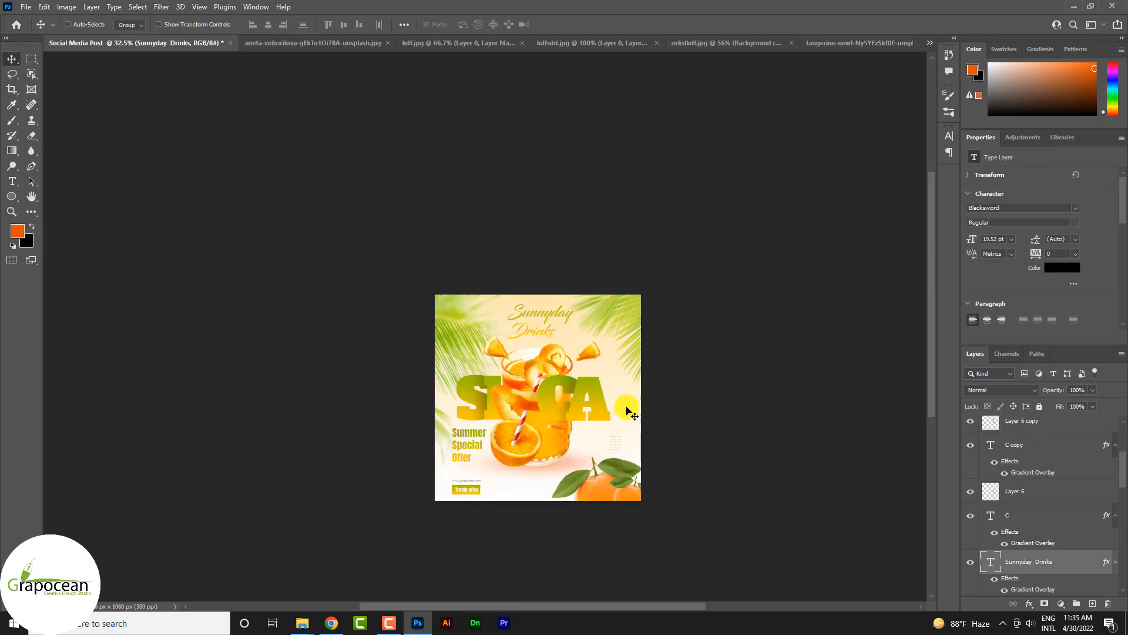
Step: Set the word "Drinks" in the top heading to 25 pt with 23.97 pt leading
scroll(576, 352, up, 5)
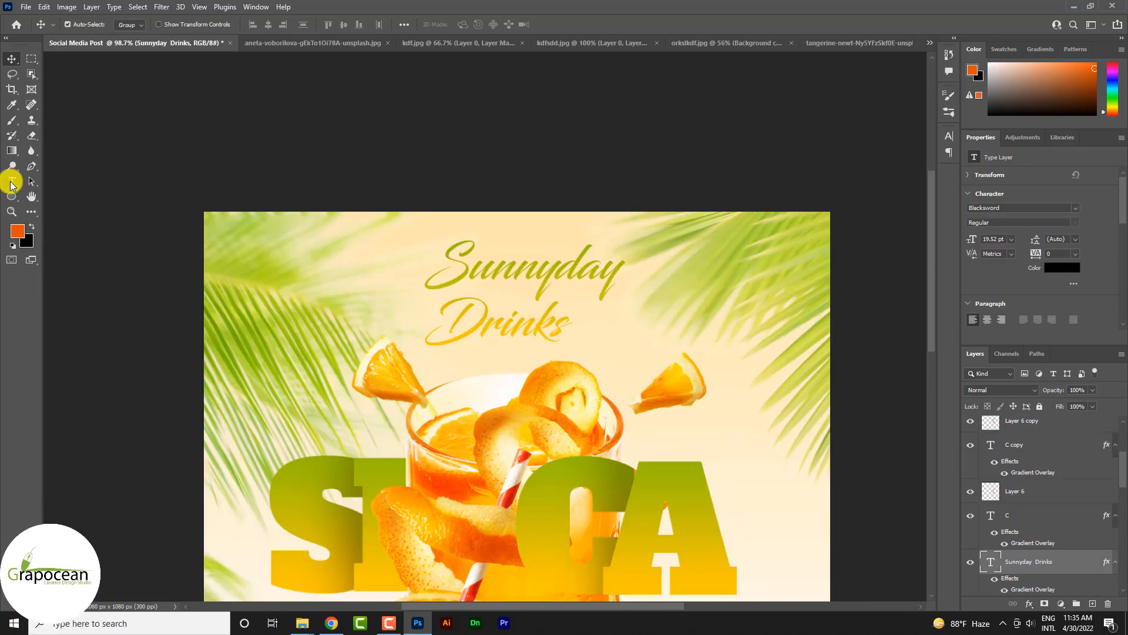
click(12, 182)
double_click(564, 322)
key(alt+Up)
key(alt+Up)
key(alt+Up)
key(alt+Up)
key(alt+Up)
key(alt+Up)
key(alt+Up)
key(alt+Up)
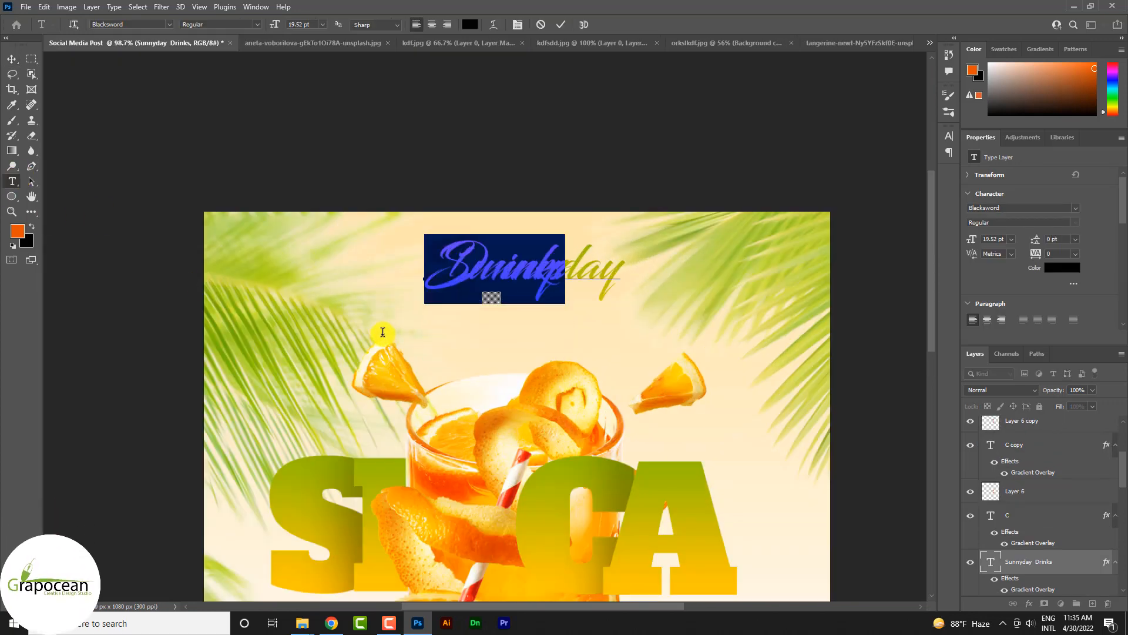
key(alt+Down)
key(alt+Down)
key(alt+Down)
key(alt+Down)
key(alt+Down)
key(alt+Down)
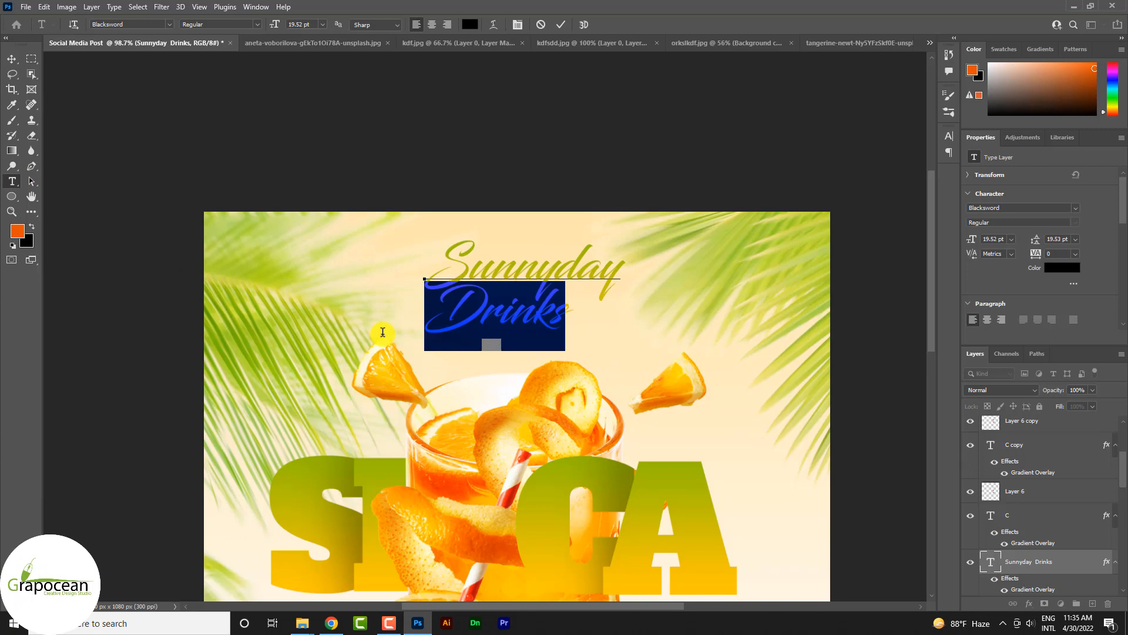
drag(275, 22, 280, 27)
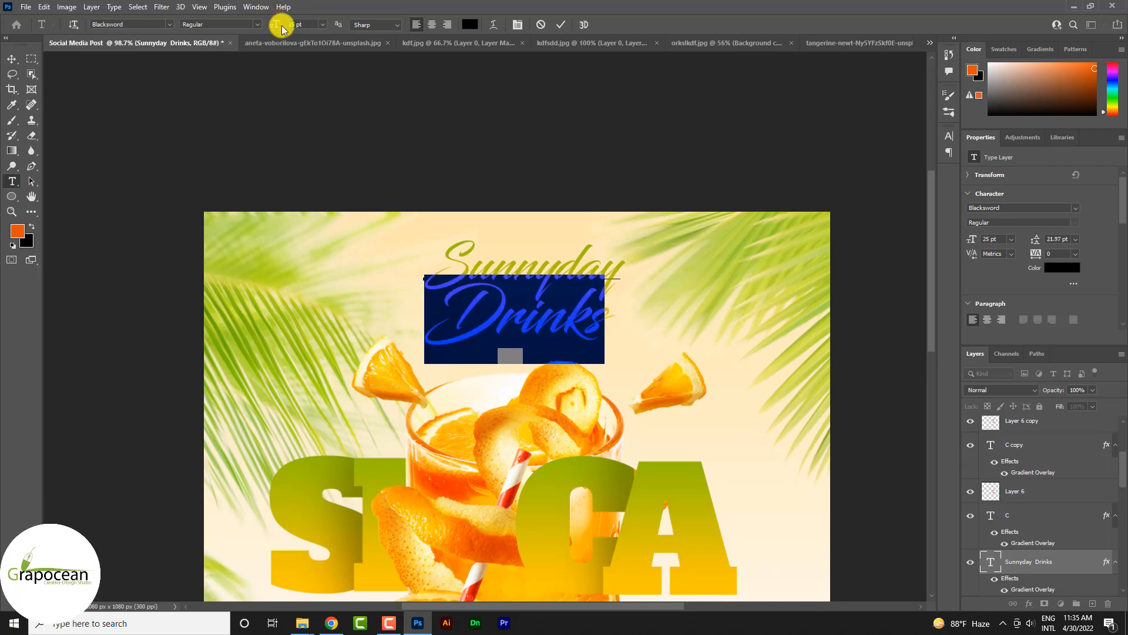
key(ctrl+Return)
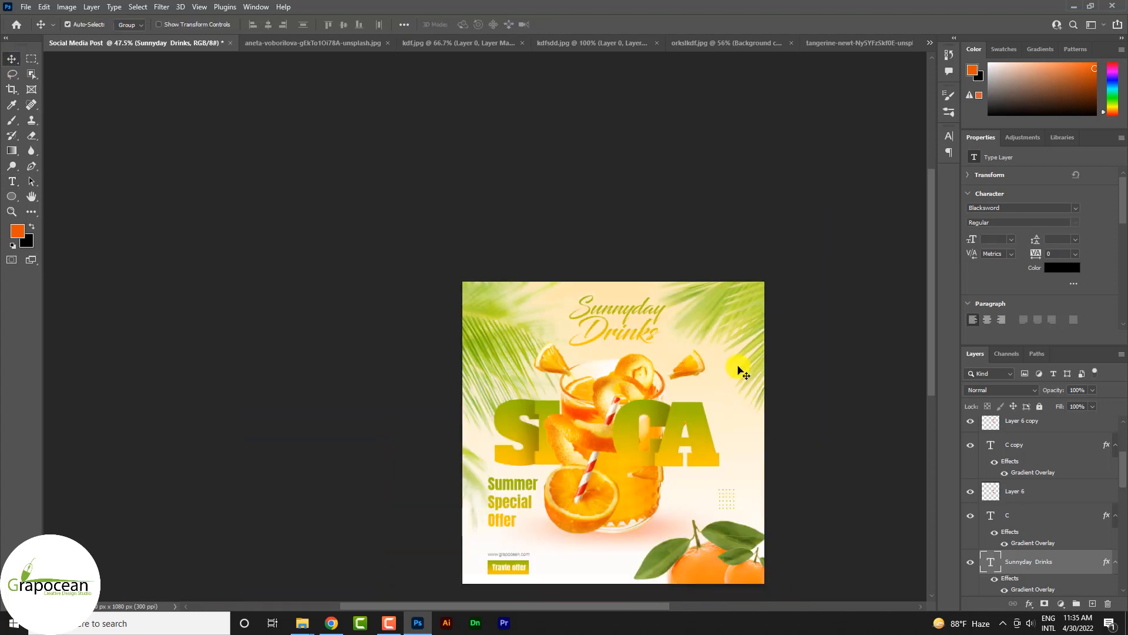
Step: Examine the whole poster and its details, including the dot grid and the headings, at different magnifications
scroll(708, 370, up, 2)
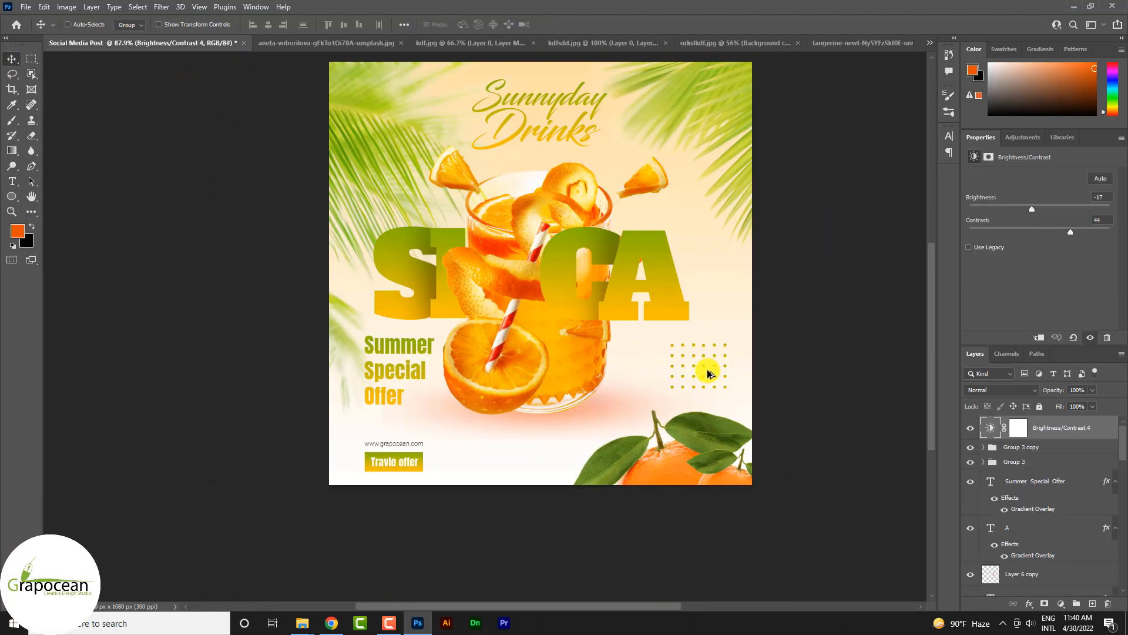
scroll(707, 369, down, 3)
scroll(707, 368, down, 2)
scroll(707, 369, up, 4)
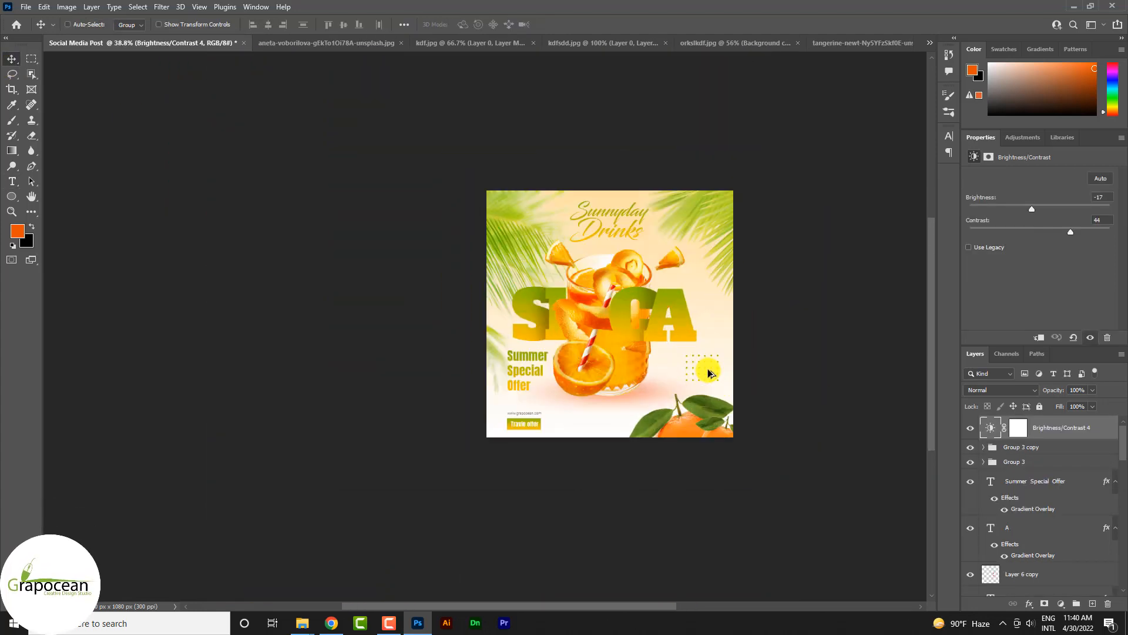
scroll(714, 367, down, 4)
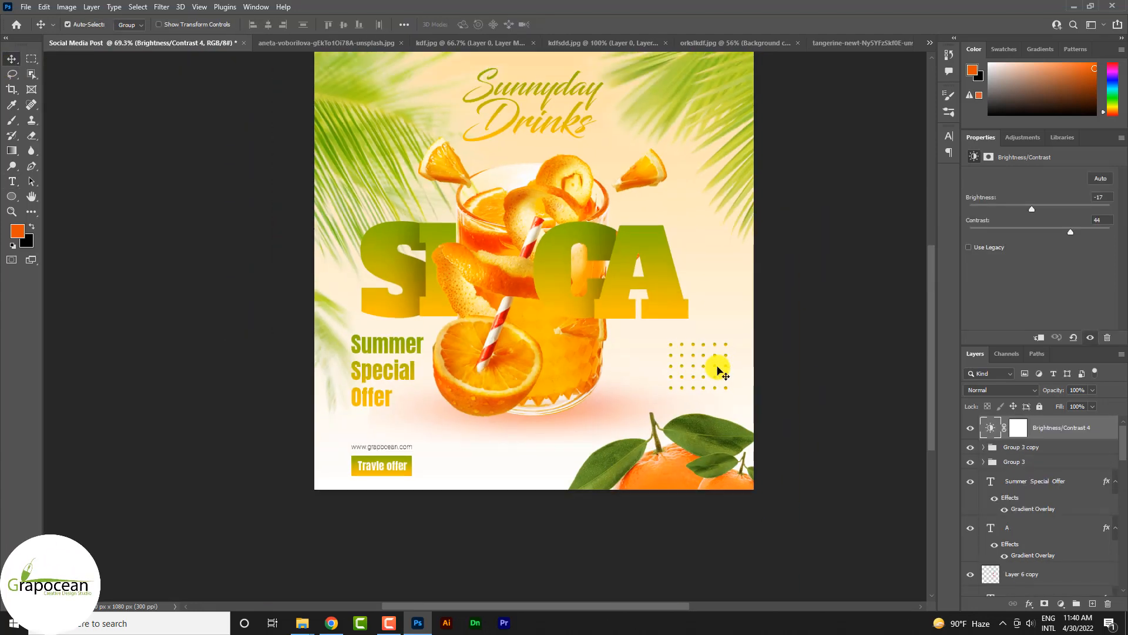
scroll(717, 366, up, 2)
scroll(717, 366, down, 2)
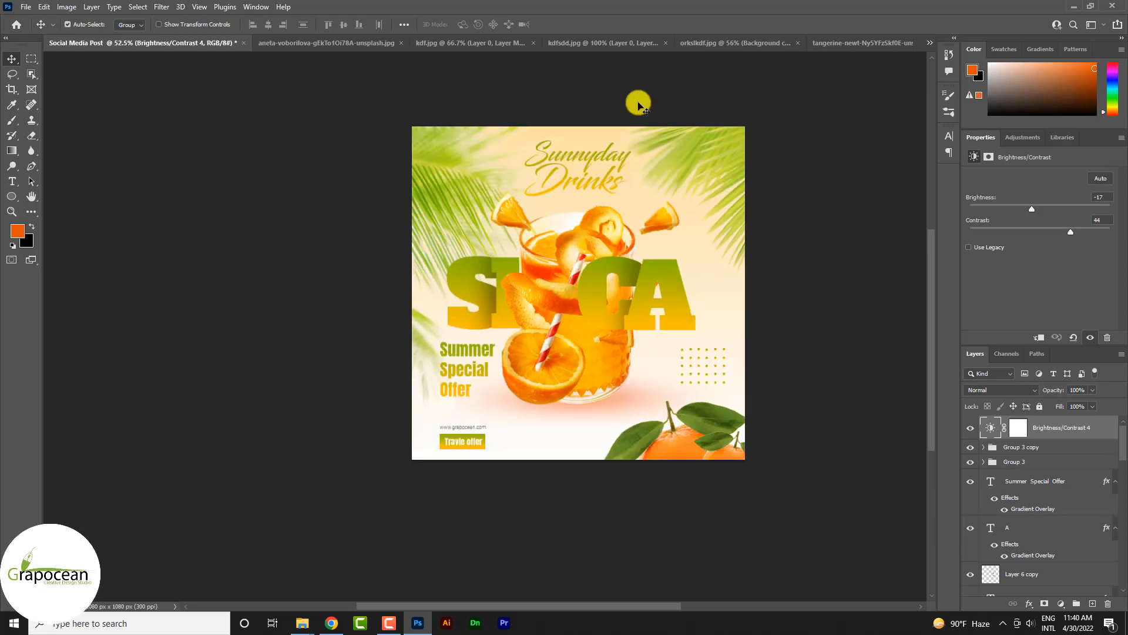
scroll(657, 320, down, 1)
scroll(620, 345, up, 5)
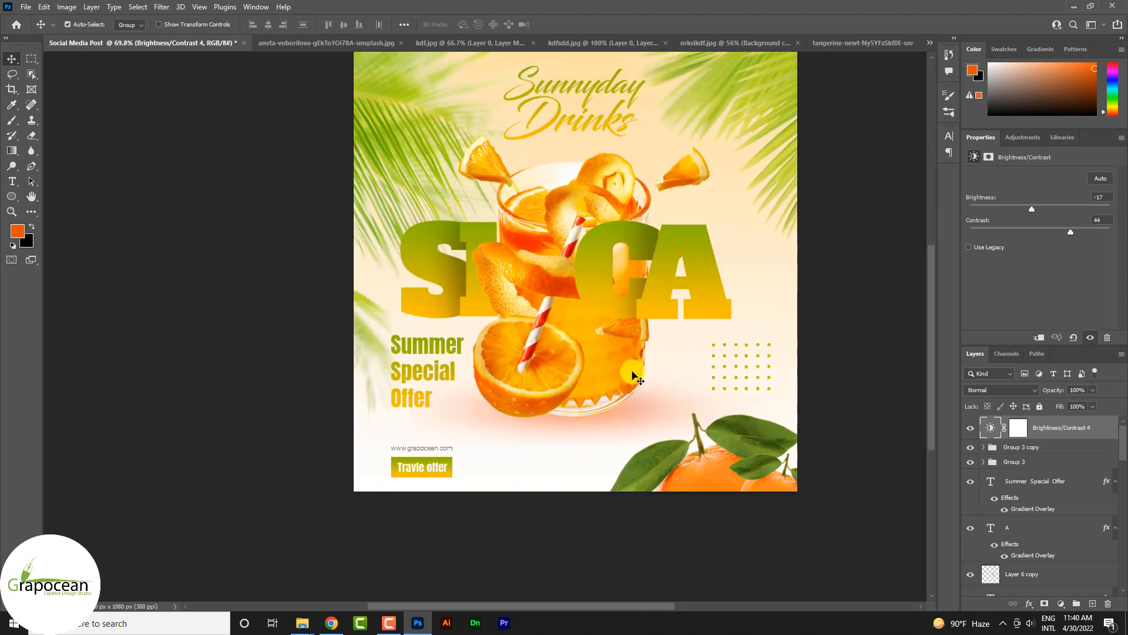
Step: Toggle the Brightness/Contrast 2 adjustment to check its effect on the juice glass
click(632, 373)
scroll(1017, 564, down, 1)
click(971, 536)
click(971, 536)
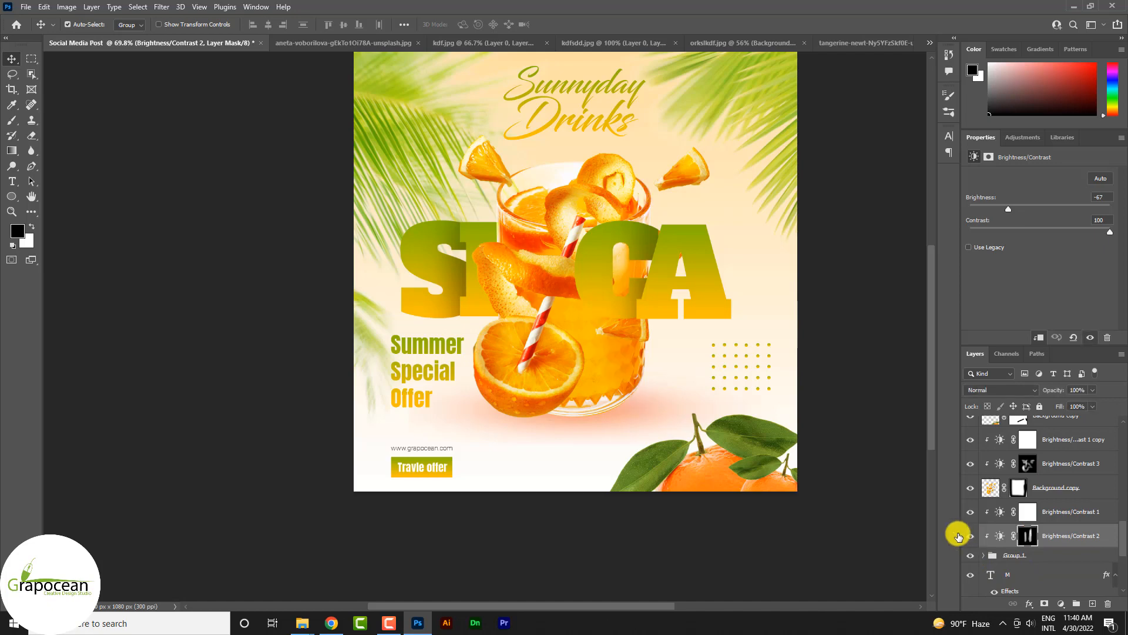
scroll(672, 422, down, 3)
scroll(650, 371, up, 3)
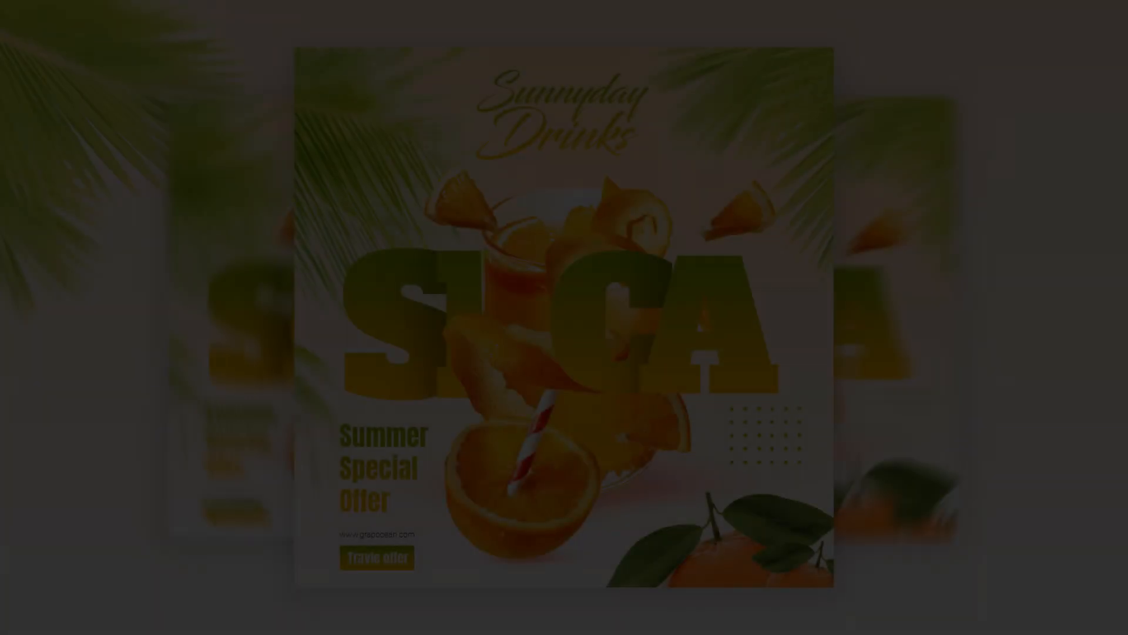